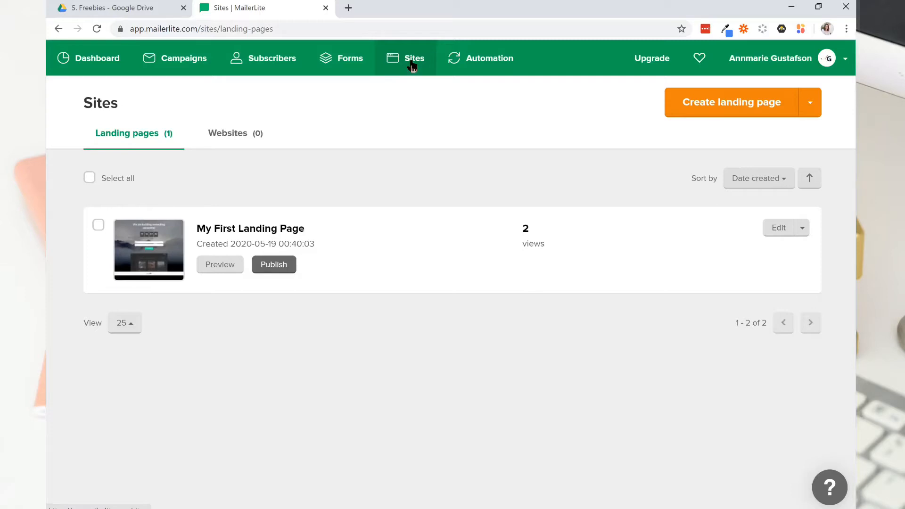
Create a new landing page with a name beginning "Lead Mag" and assign it to the first subscriber group.
click(699, 106)
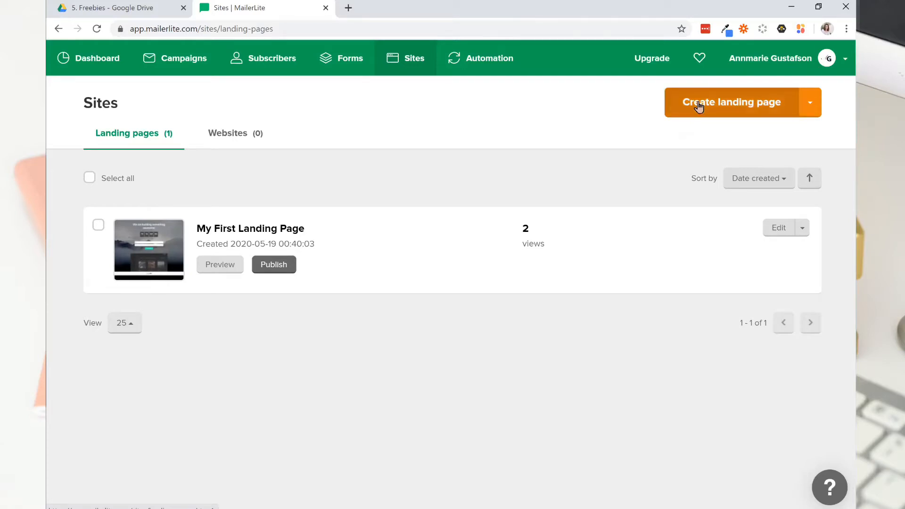
click(201, 200)
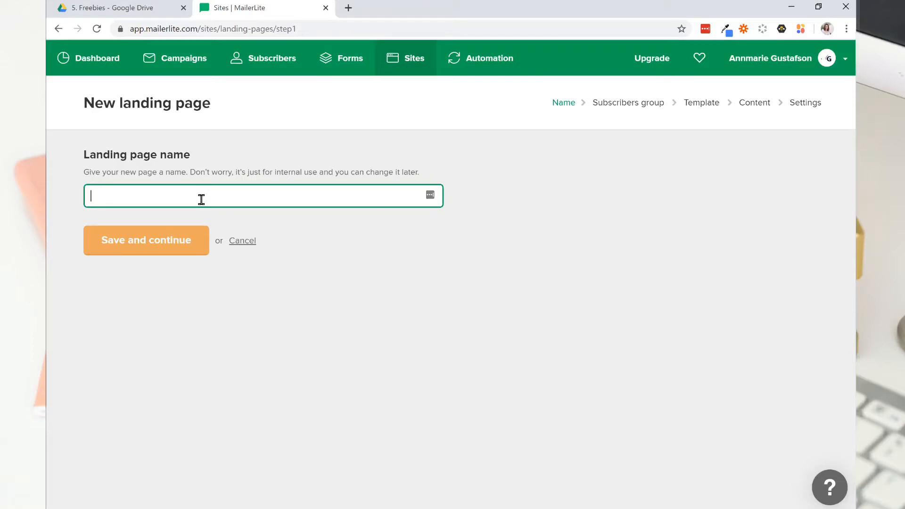
text(Lead Magnet)
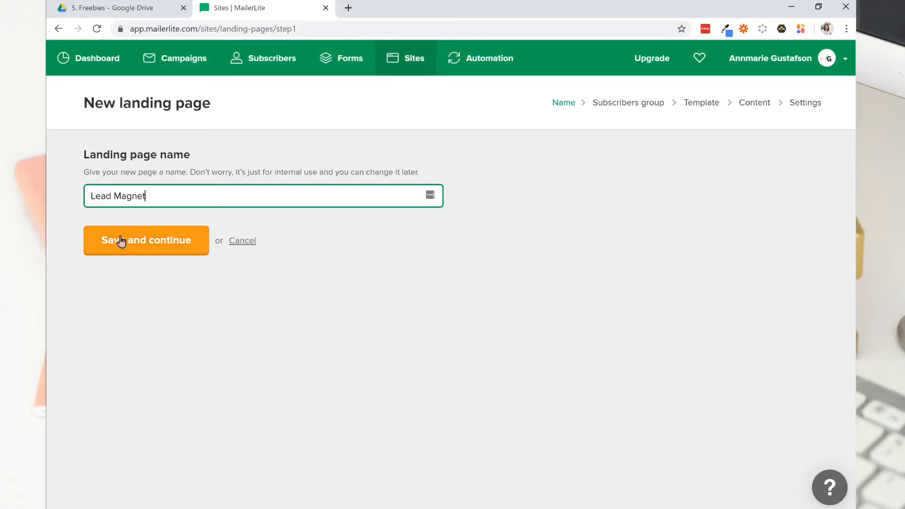
click(120, 242)
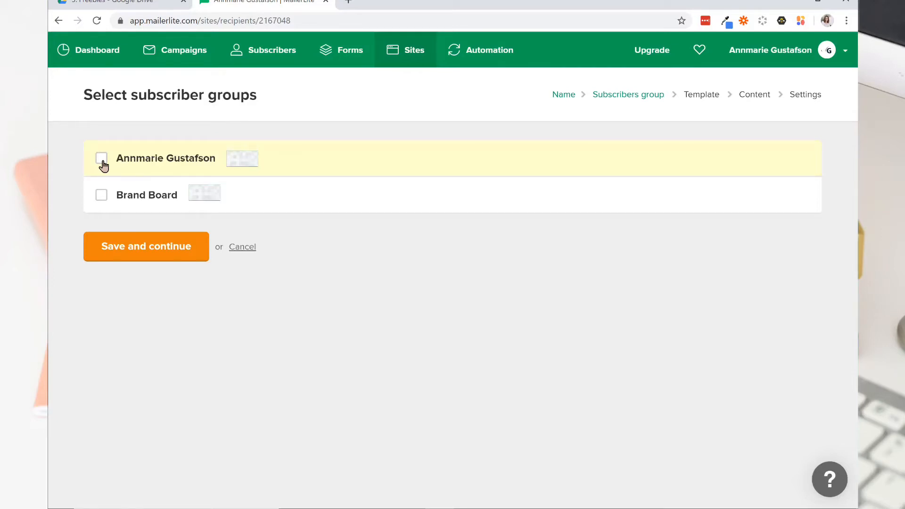
click(102, 158)
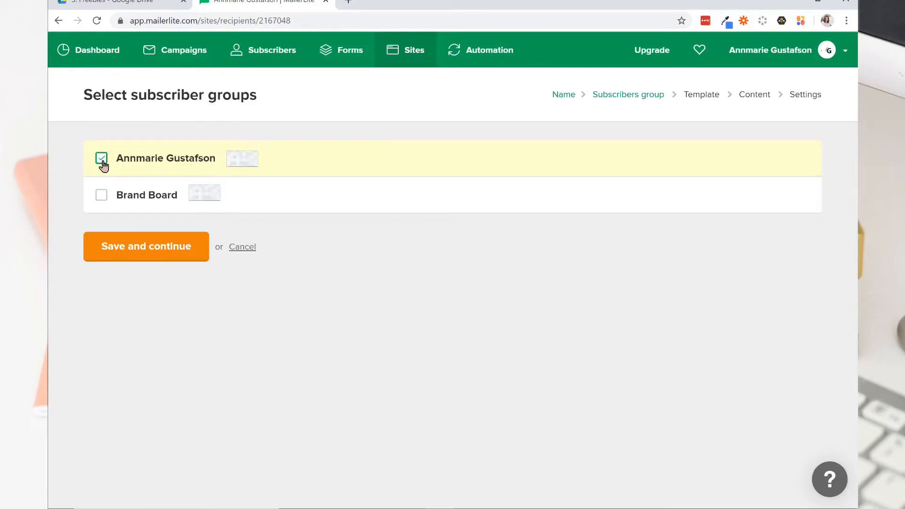
click(105, 252)
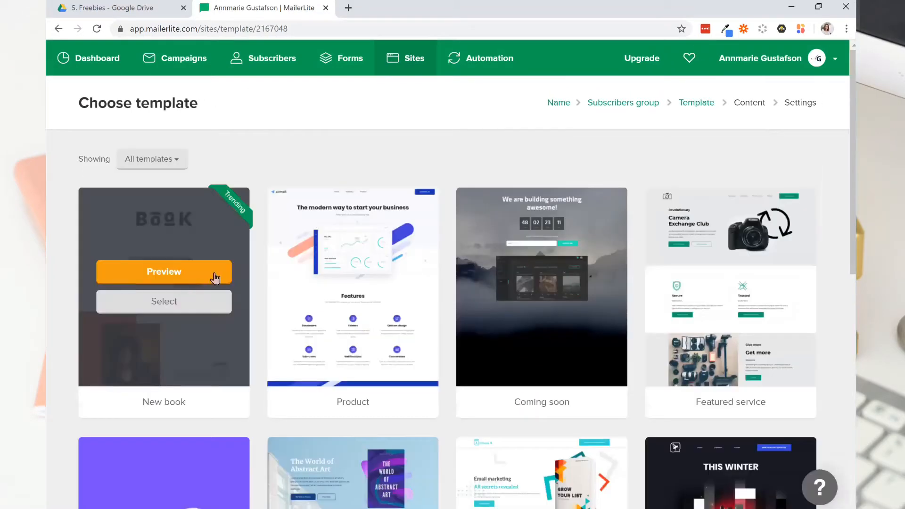
Choose the Book promotion #2 template for the landing page.
mouse_move(597, 276)
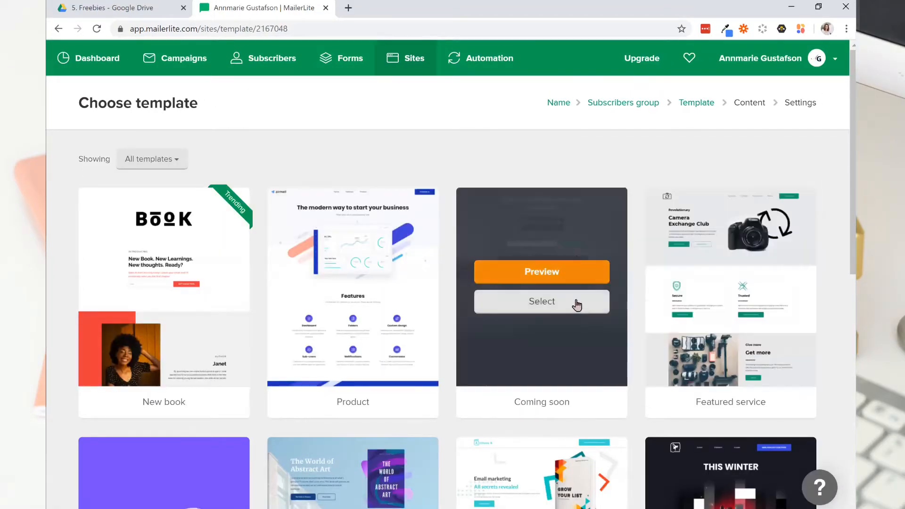
scroll(582, 286, down, 3)
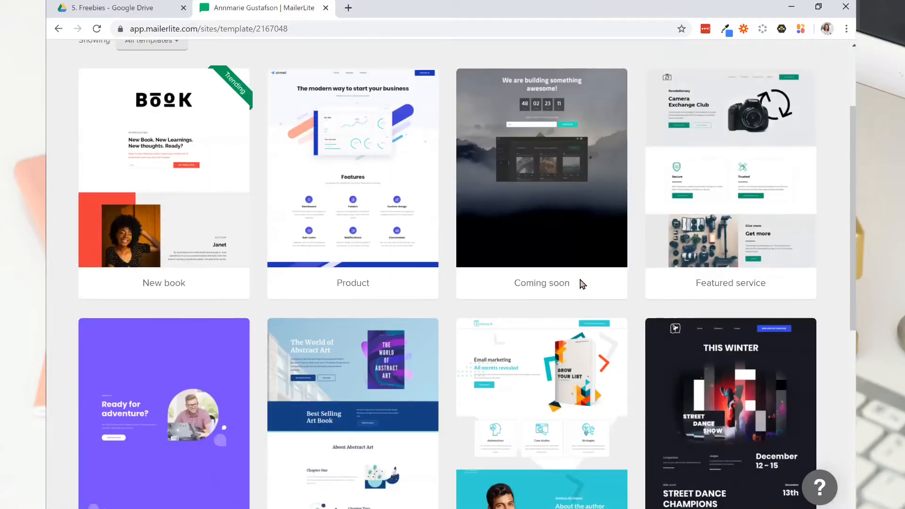
scroll(582, 283, down, 3)
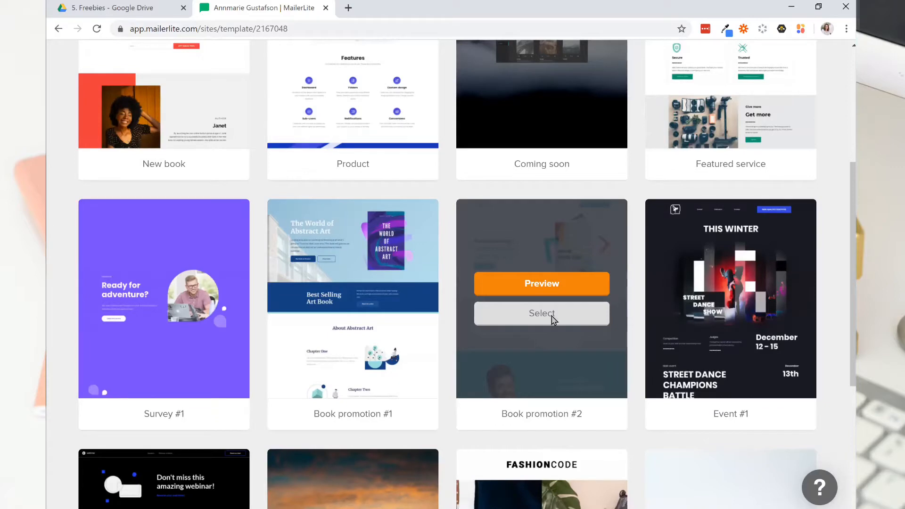
click(510, 320)
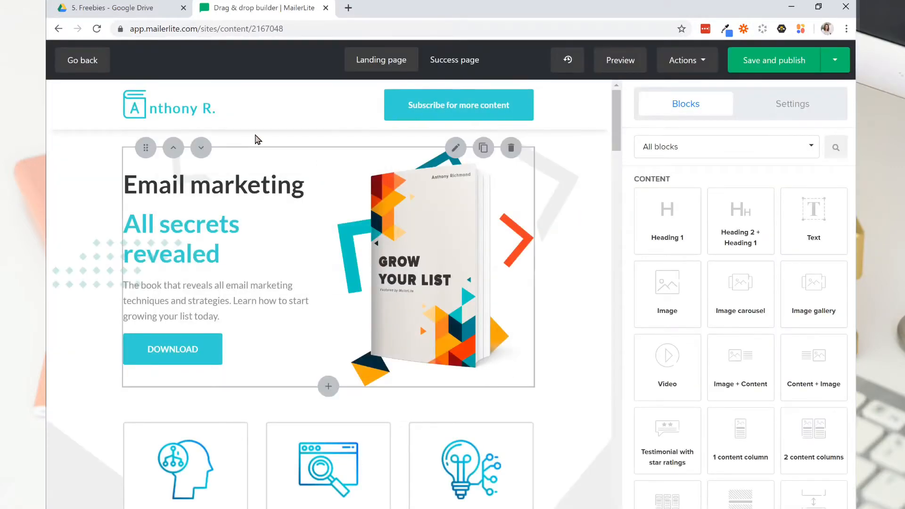
Replace the header's logo with the brand name logo image already stored in the file manager.
mouse_move(289, 112)
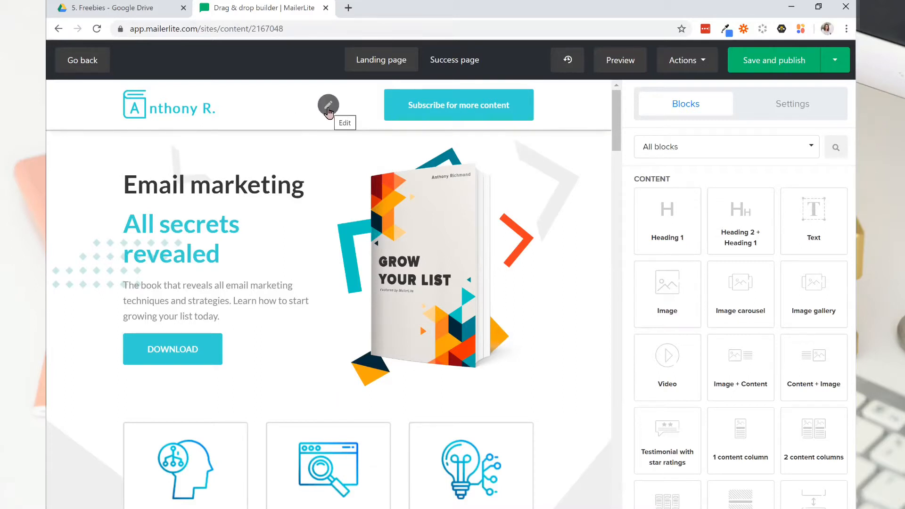
click(329, 107)
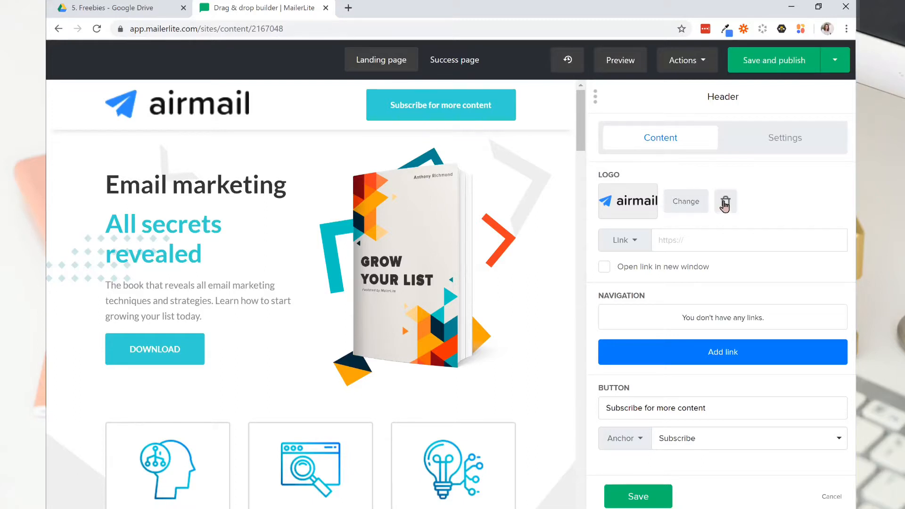
click(674, 206)
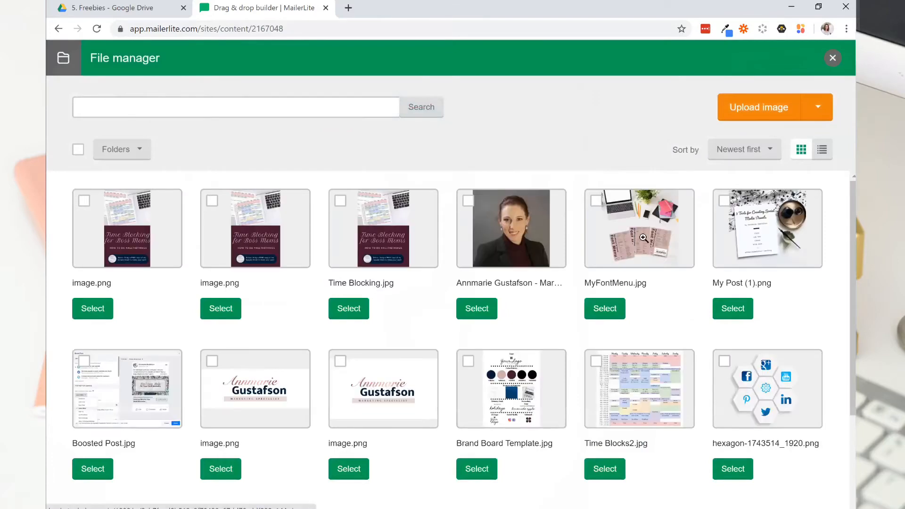
scroll(400, 389, down, 1)
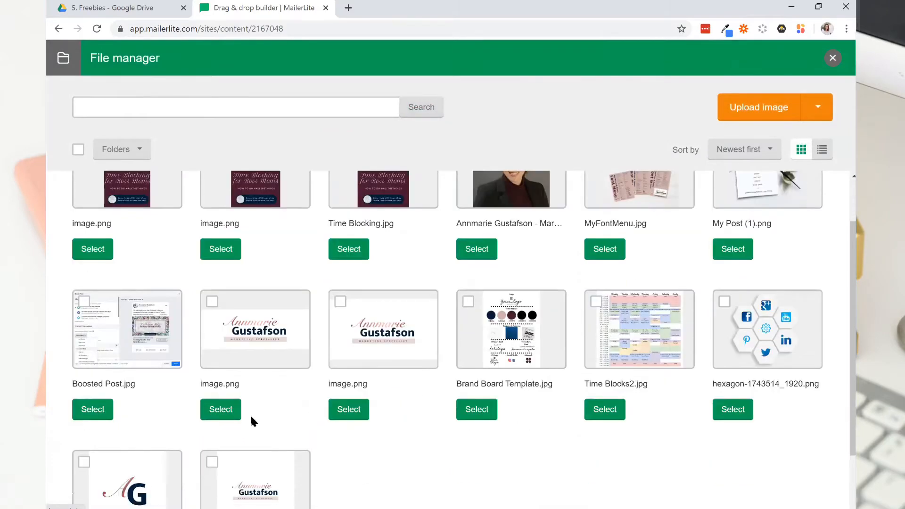
click(220, 409)
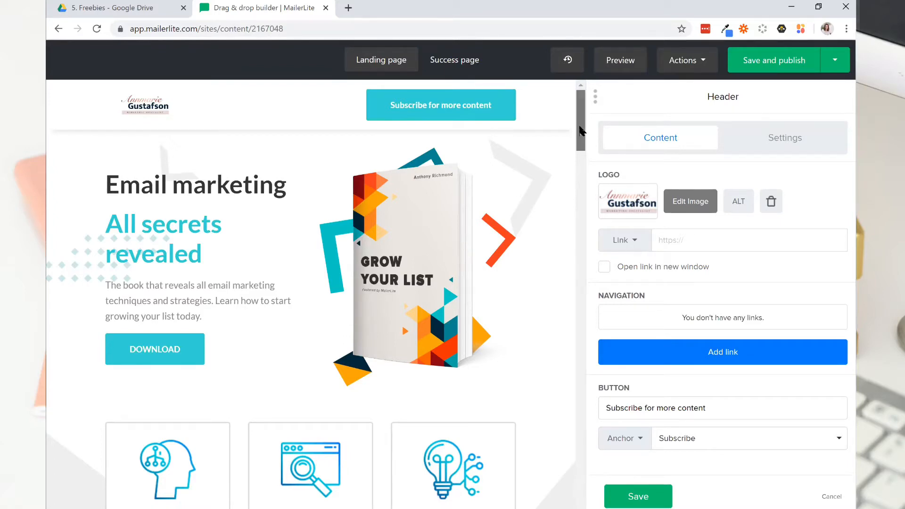
Look through the template's sections from the header down to the testimonials.
scroll(582, 131, down, 10)
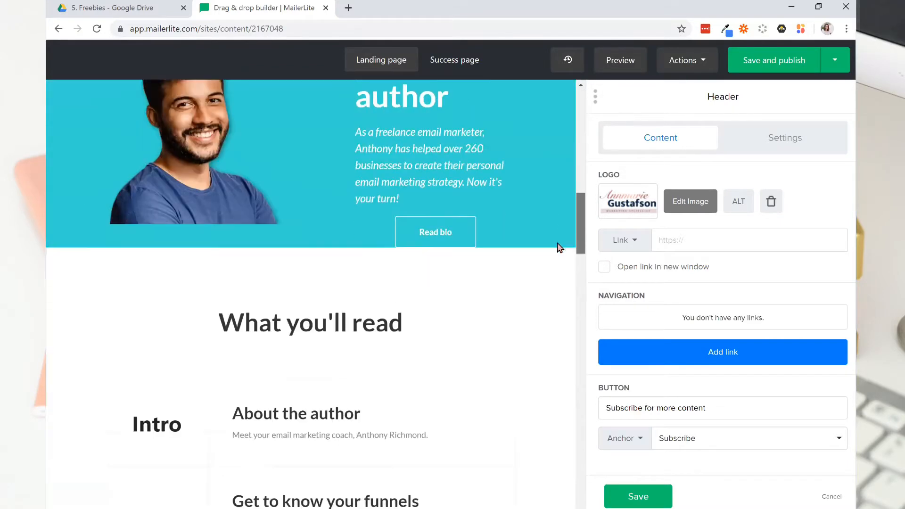
scroll(560, 268, down, 15)
scroll(556, 337, up, 2)
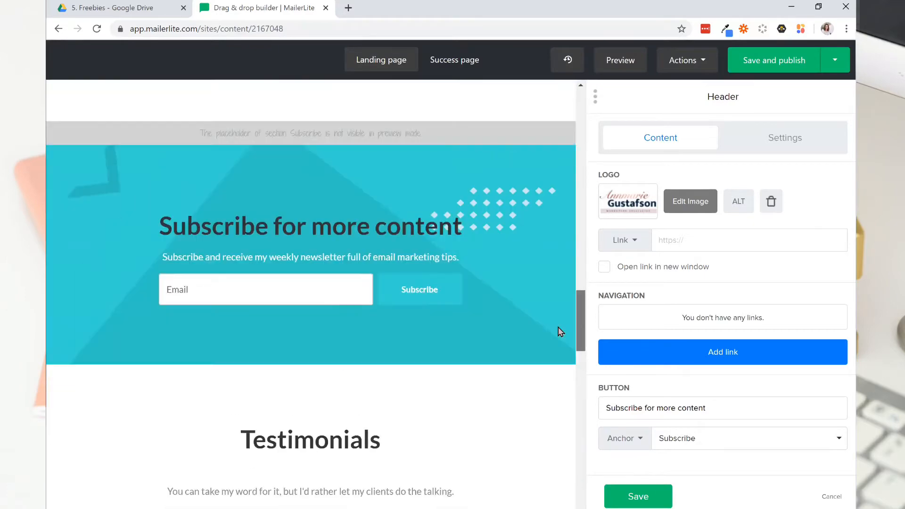
scroll(560, 311, up, 10)
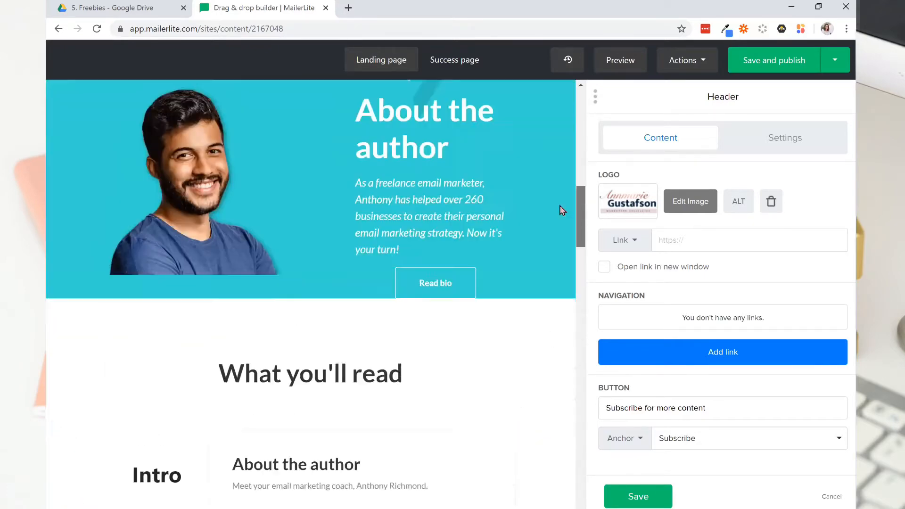
scroll(570, 168, up, 8)
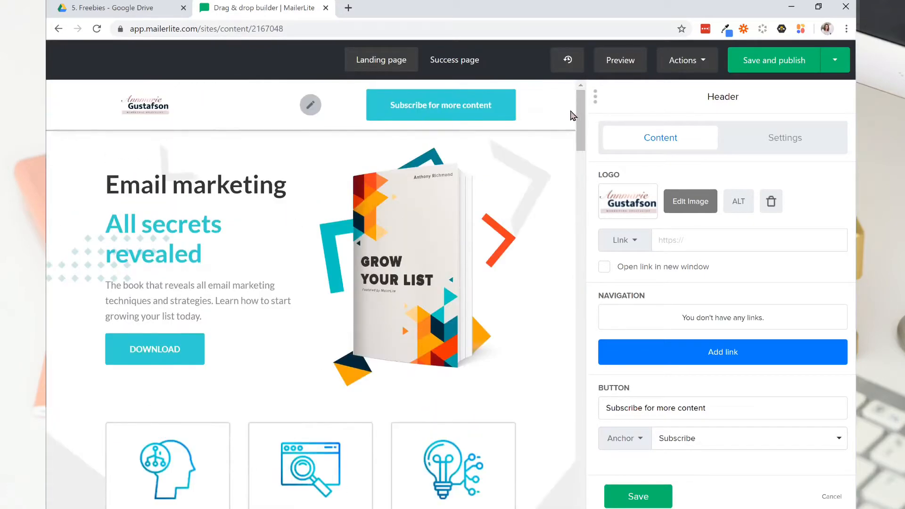
Set the header button's background color to #d0b0ab and save the header changes.
click(764, 139)
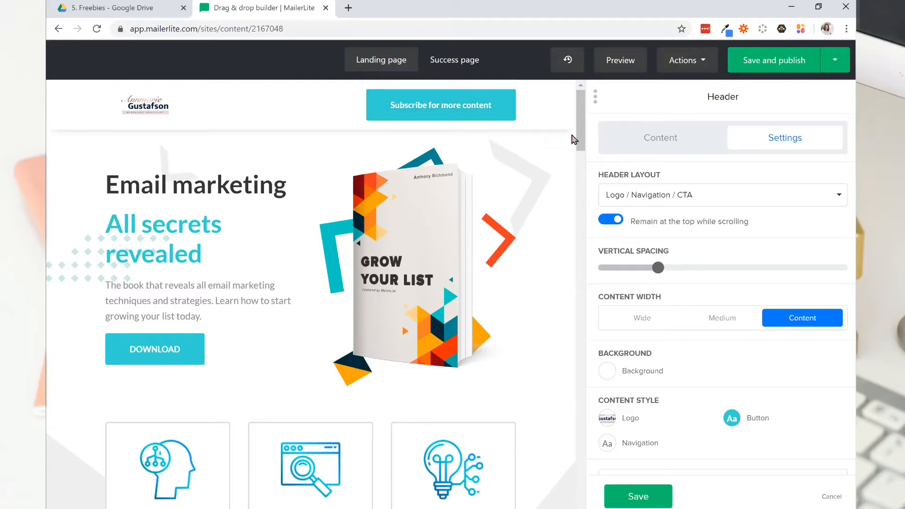
scroll(573, 173, down, 8)
scroll(572, 108, up, 8)
click(733, 418)
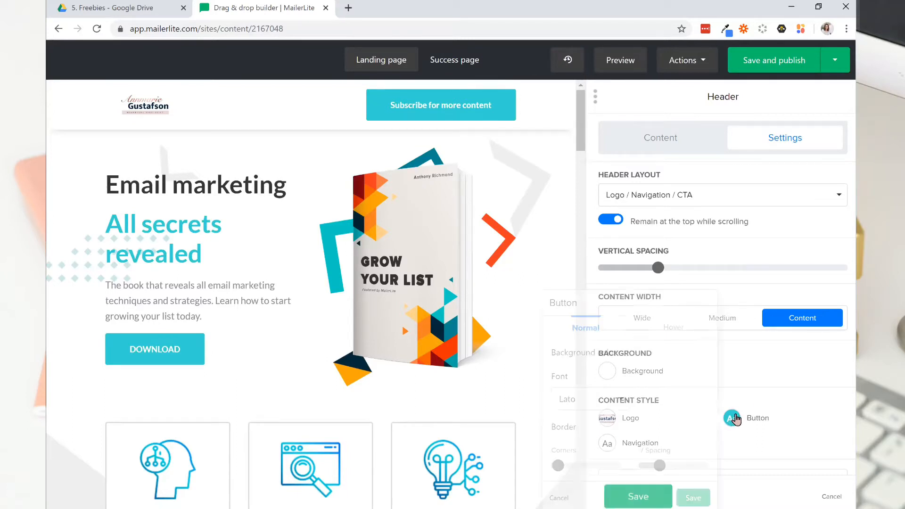
drag(615, 376, 580, 376)
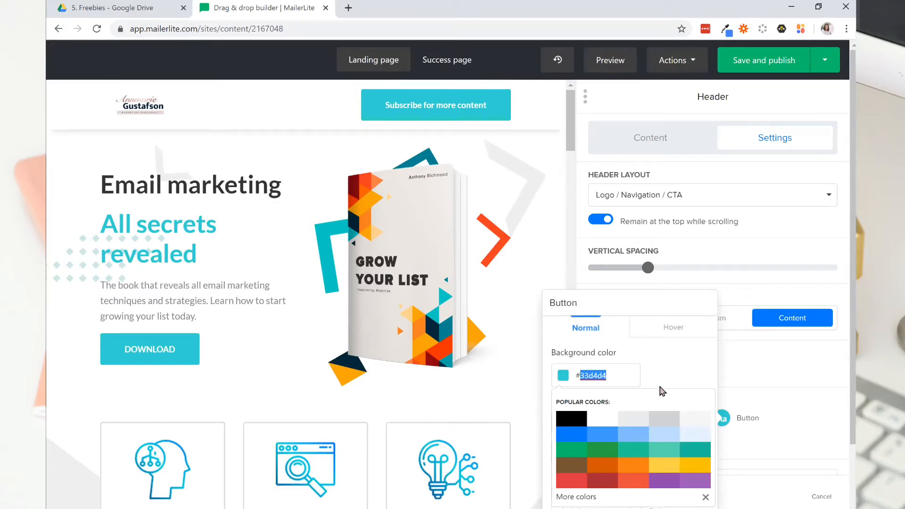
text(d0b0)
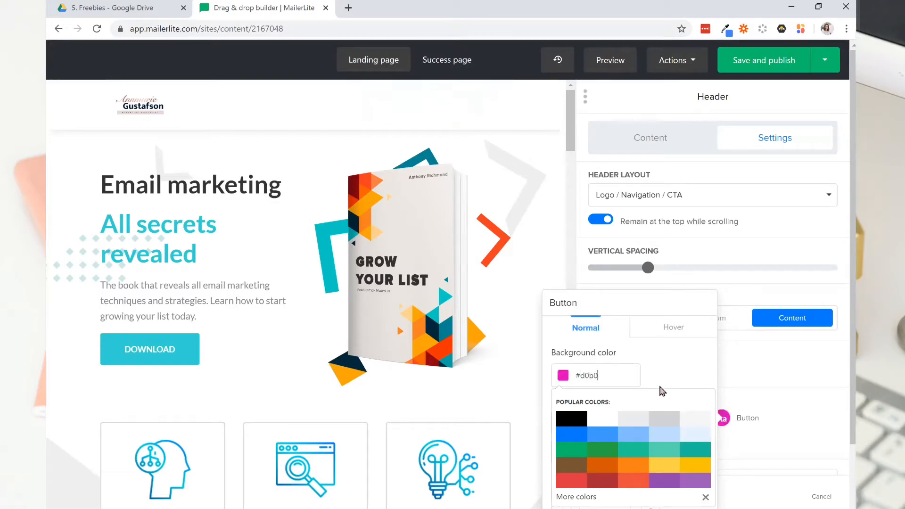
text(ab)
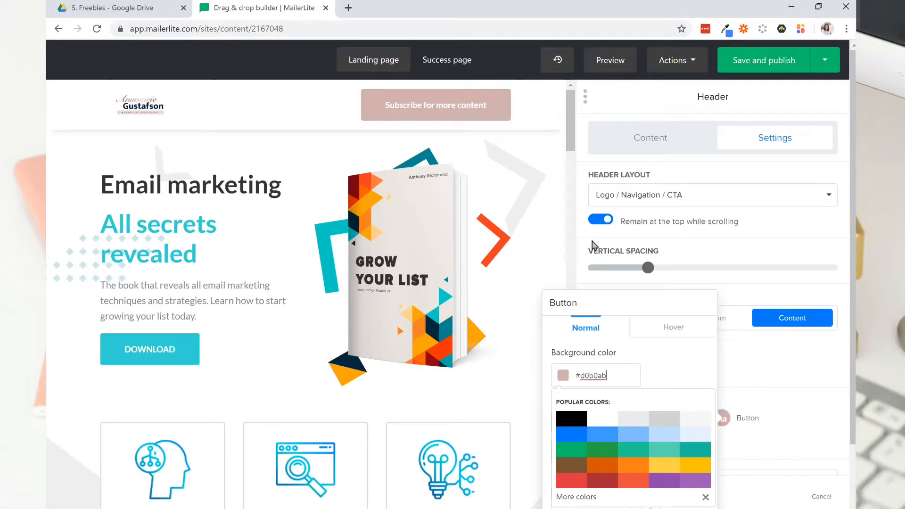
click(798, 368)
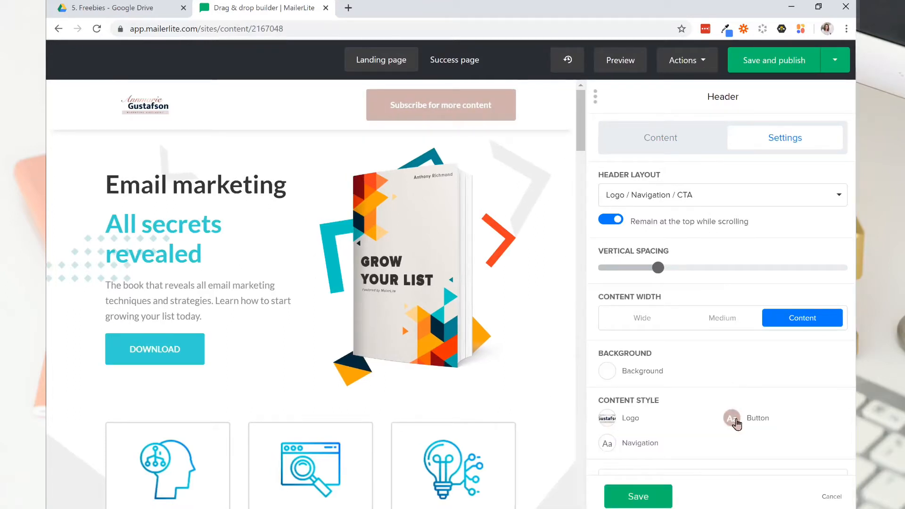
click(732, 419)
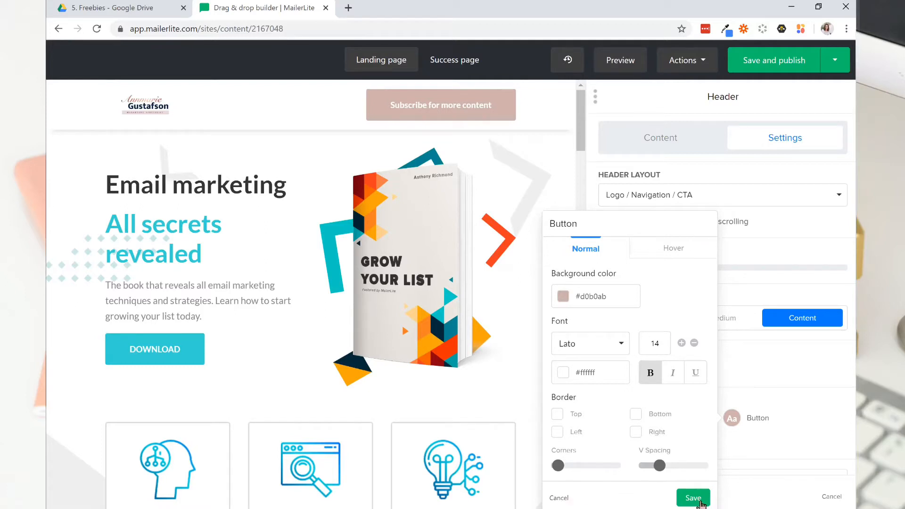
click(698, 501)
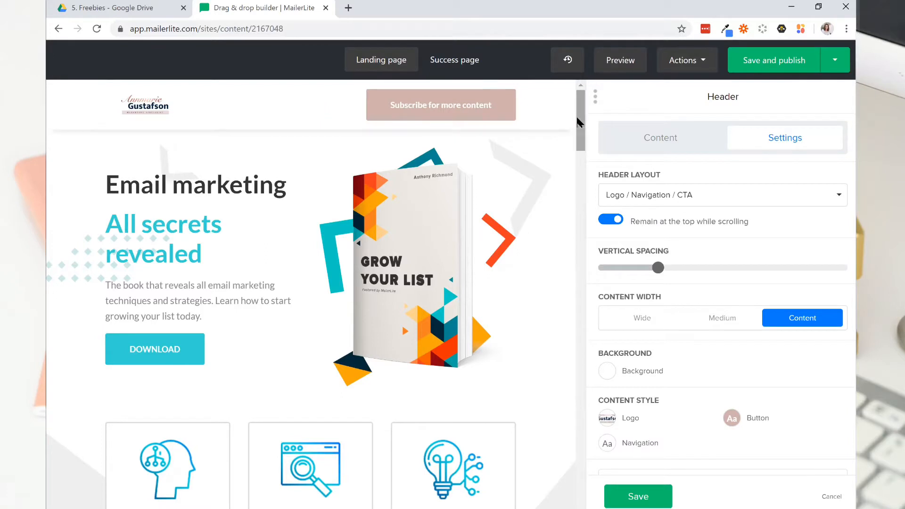
scroll(582, 121, down, 1)
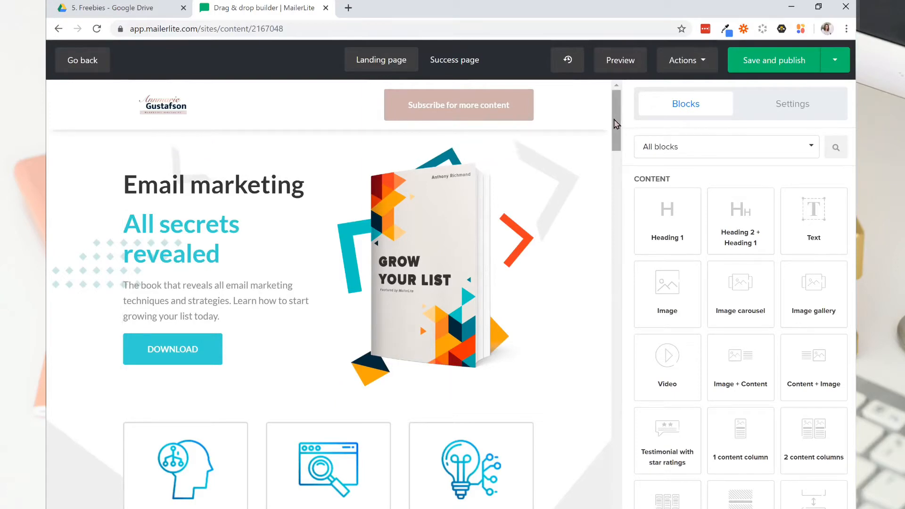
Add a Signup form block directly below the header, above the Email marketing section.
drag(615, 123, 620, 333)
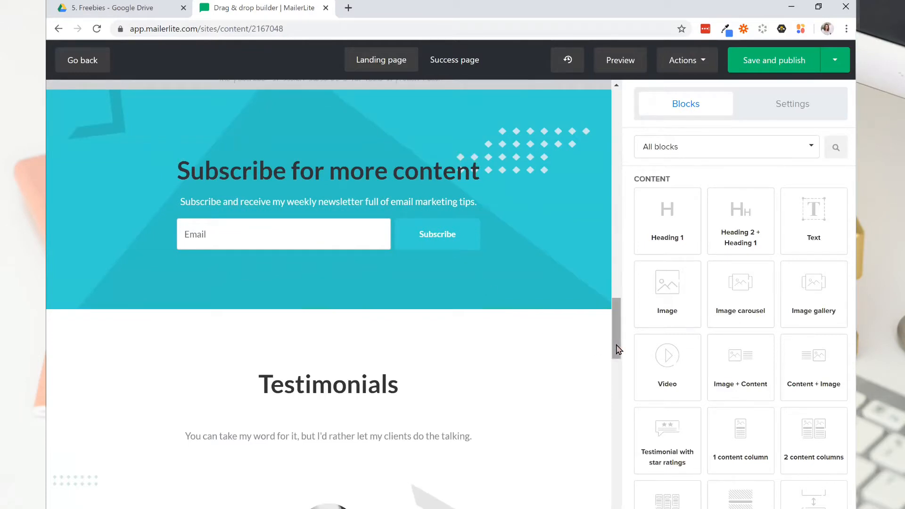
drag(619, 349, 615, 332)
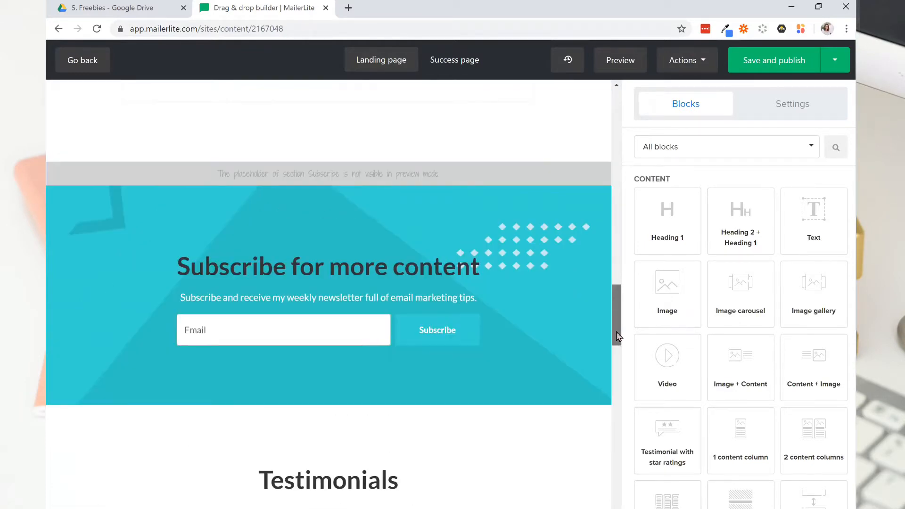
drag(618, 297, 618, 174)
drag(618, 118, 618, 97)
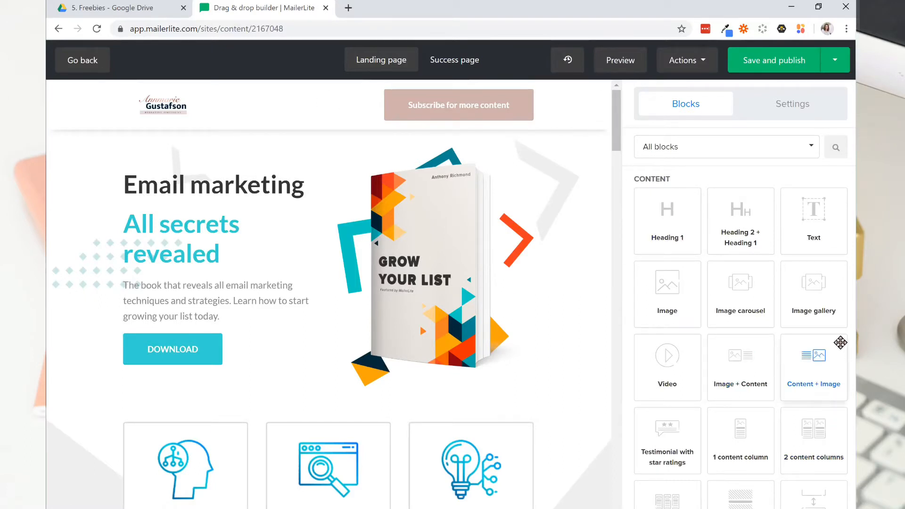
scroll(768, 262, down, 2)
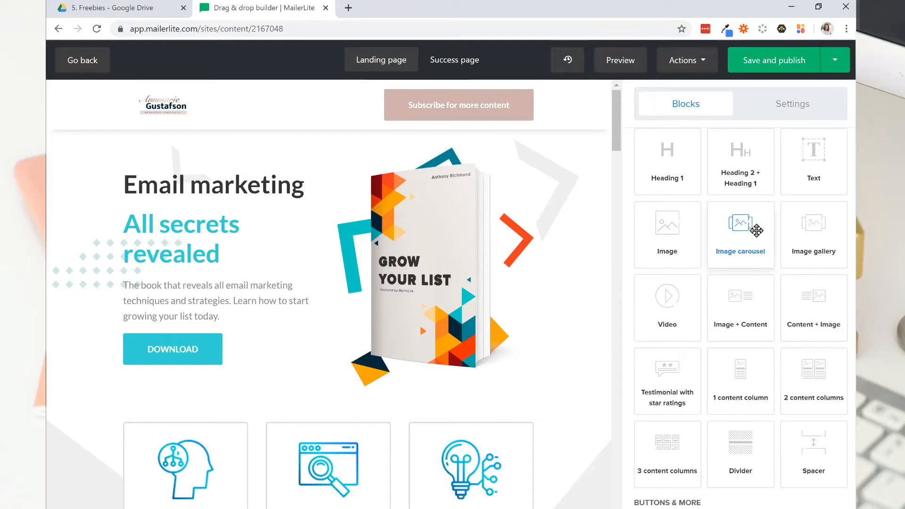
scroll(747, 302, down, 3)
scroll(747, 302, down, 1)
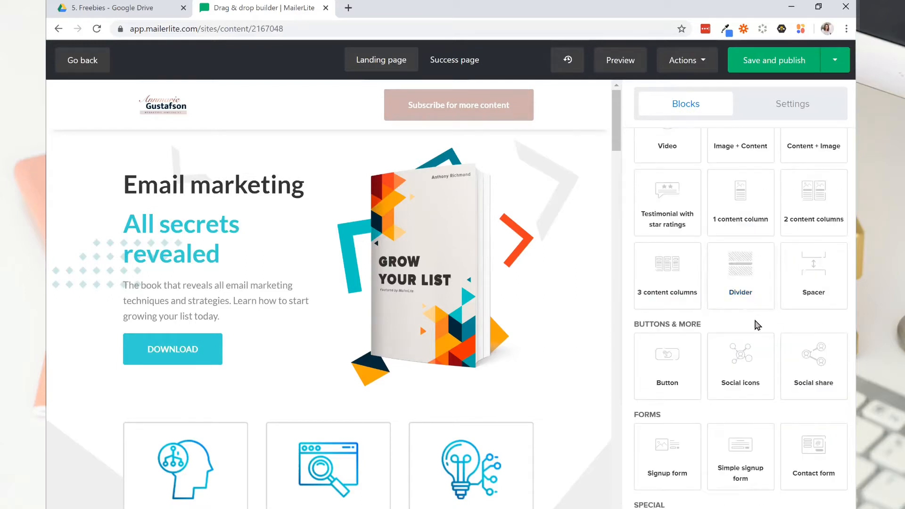
scroll(752, 302, down, 3)
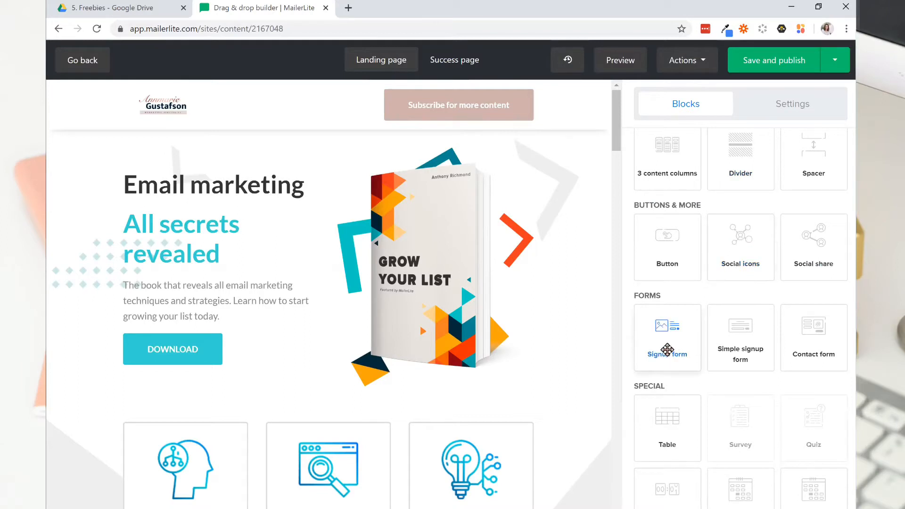
drag(666, 349, 268, 157)
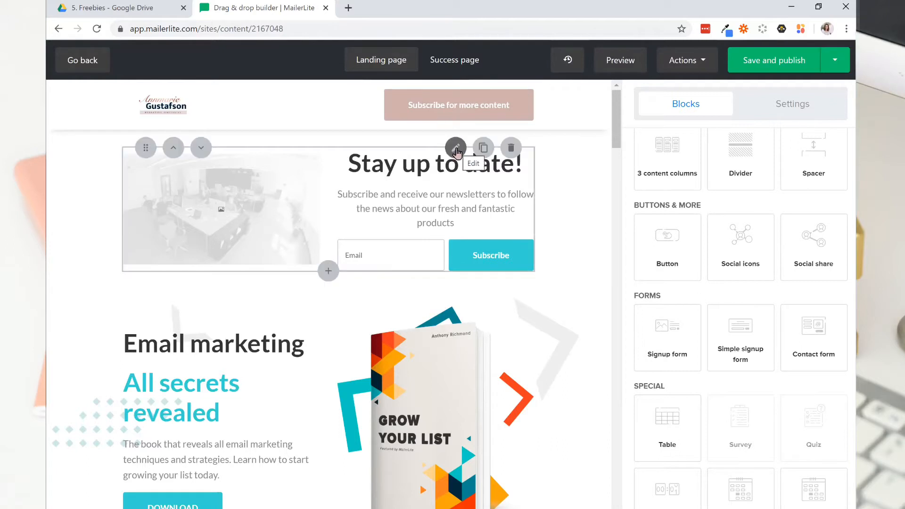
Replace the signup form's placeholder image with MyFontMenu.jpg from the file manager.
click(456, 148)
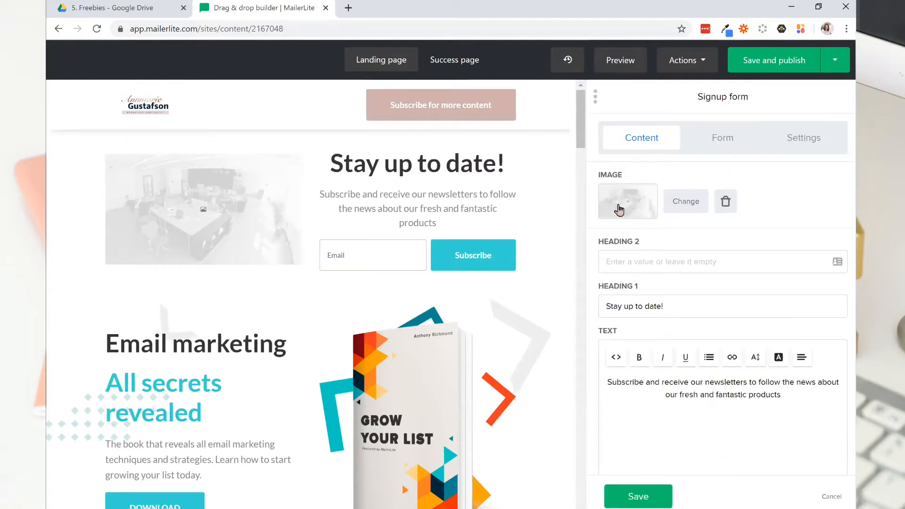
click(619, 212)
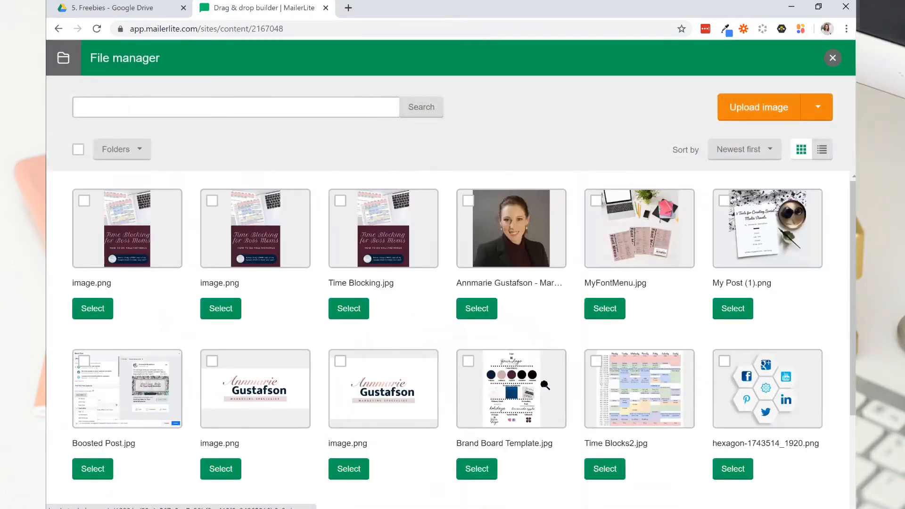
click(609, 308)
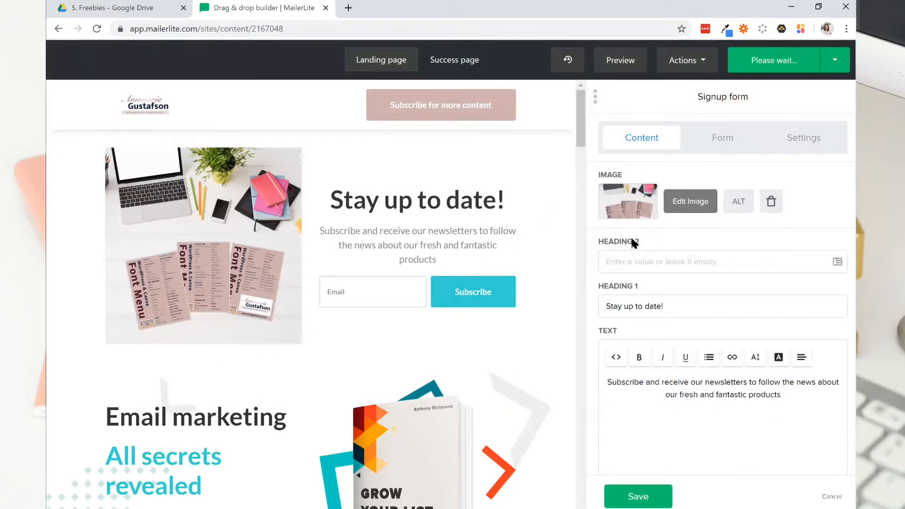
Set the signup form's Heading 2 to "WordPress & Canva" and its Heading 1 to "Font Menu".
click(635, 263)
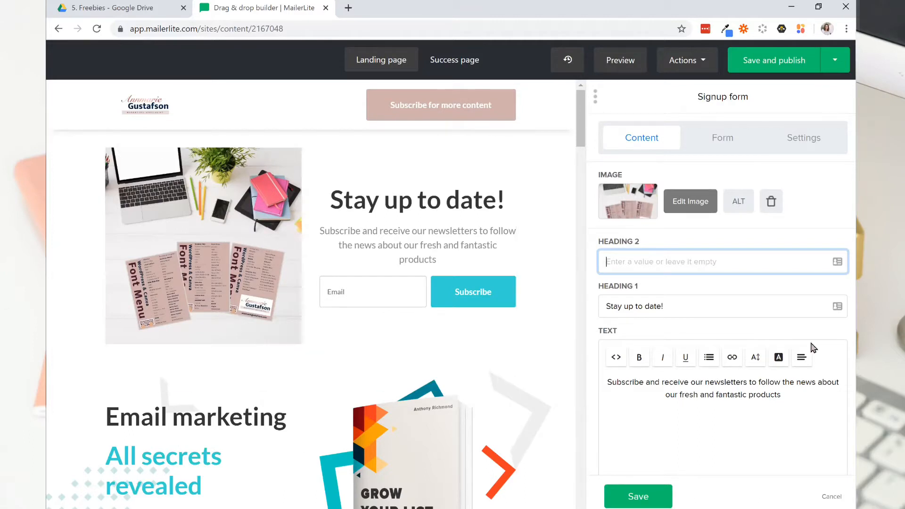
text(Word)
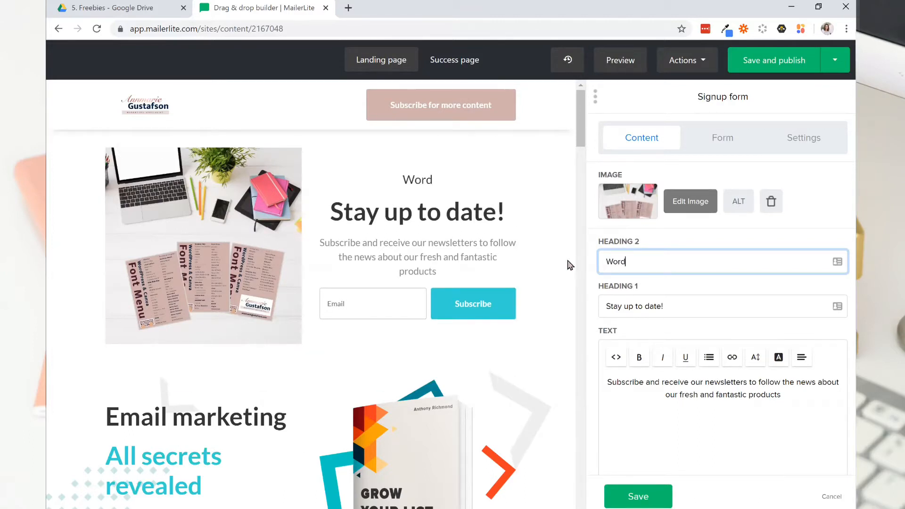
text(Press)
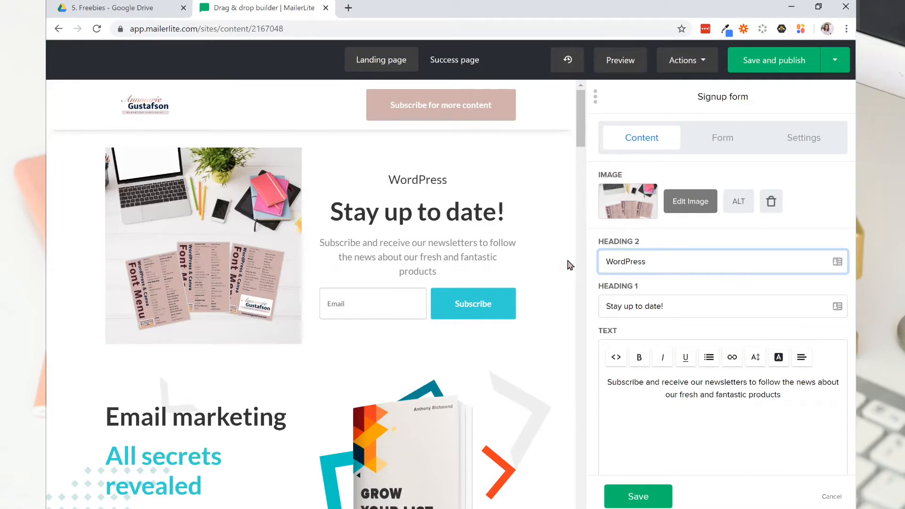
text( & Canva)
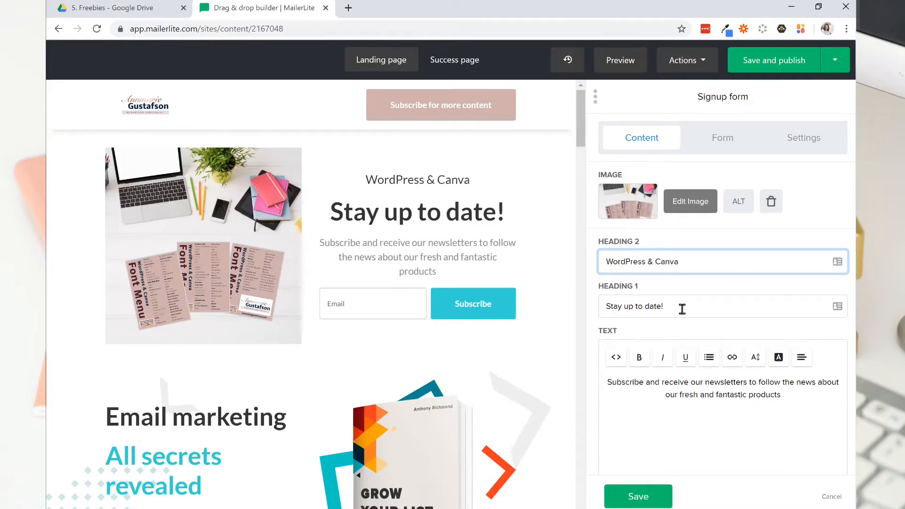
key(Tab)
text(Font Meny)
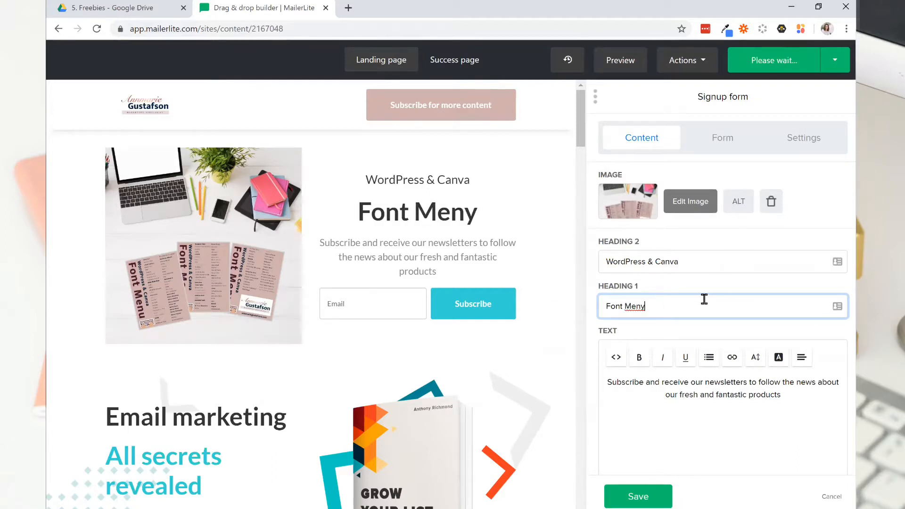
key(BackSpace)
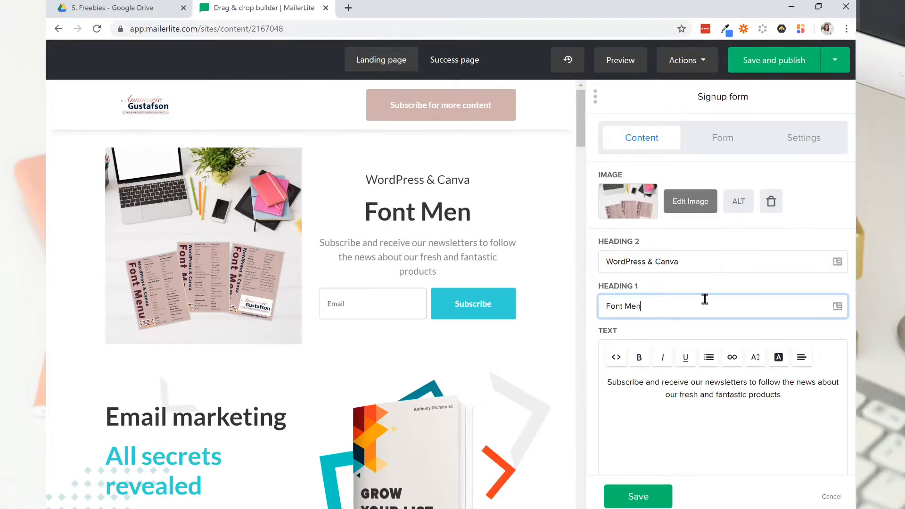
text(u)
Replace the signup form's body text with the copied description of the 9-page font menu and center it.
drag(789, 399, 607, 382)
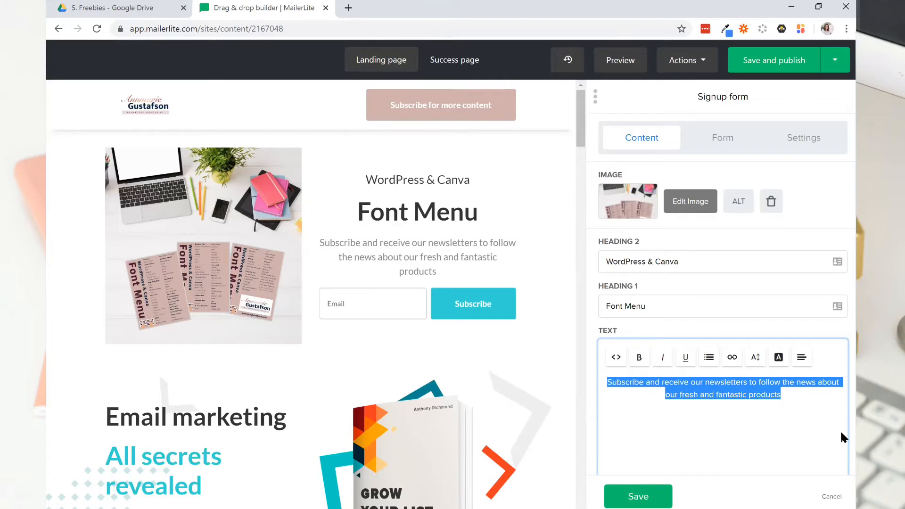
key(BackSpace)
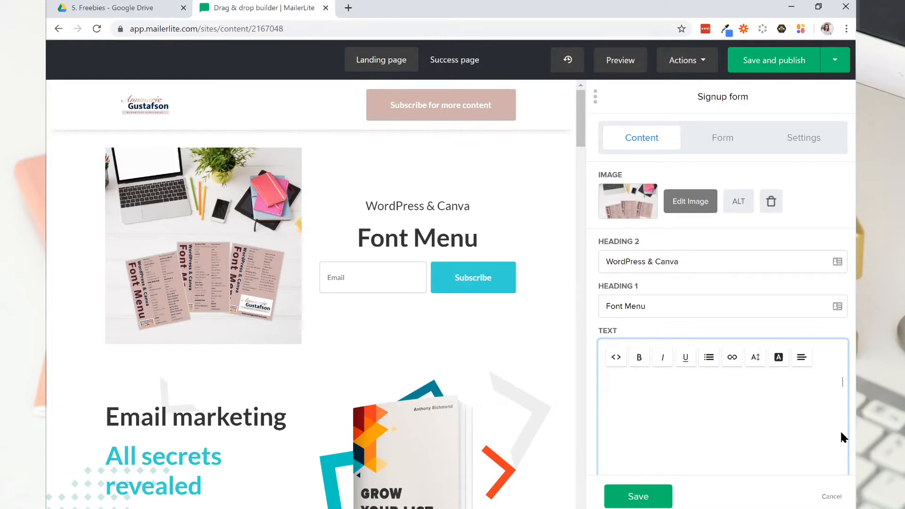
text(Download the 9-page font menu to help you choose the right fonts for your small business. You'll find the fonts that come standard in Canva, yet are easily accessible for your WordPress website.)
drag(640, 421, 603, 379)
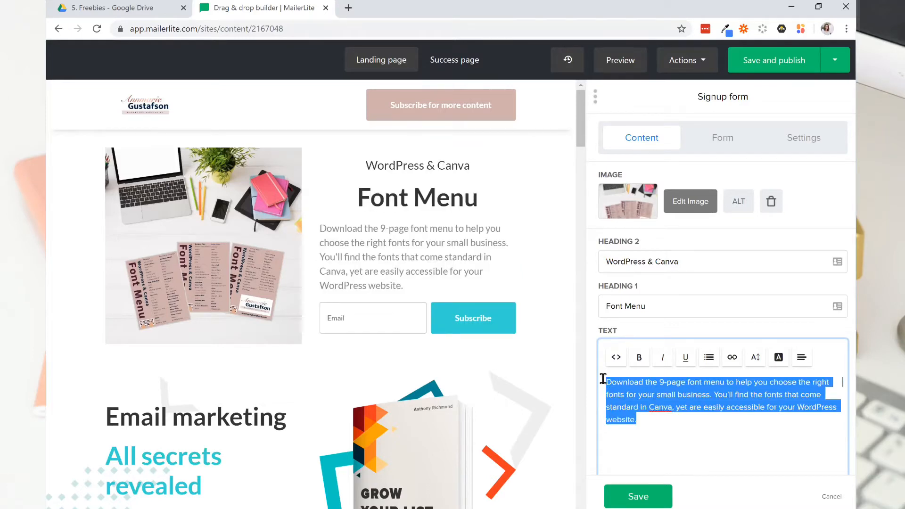
click(802, 361)
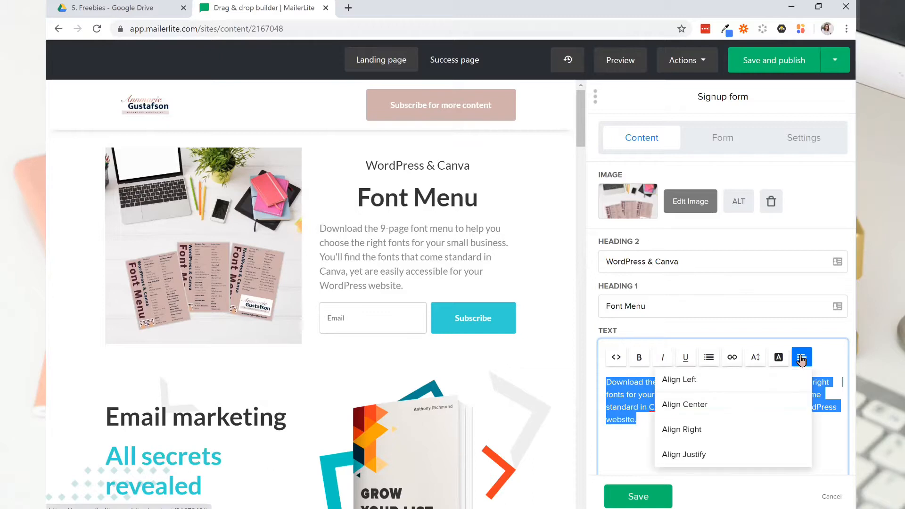
click(764, 404)
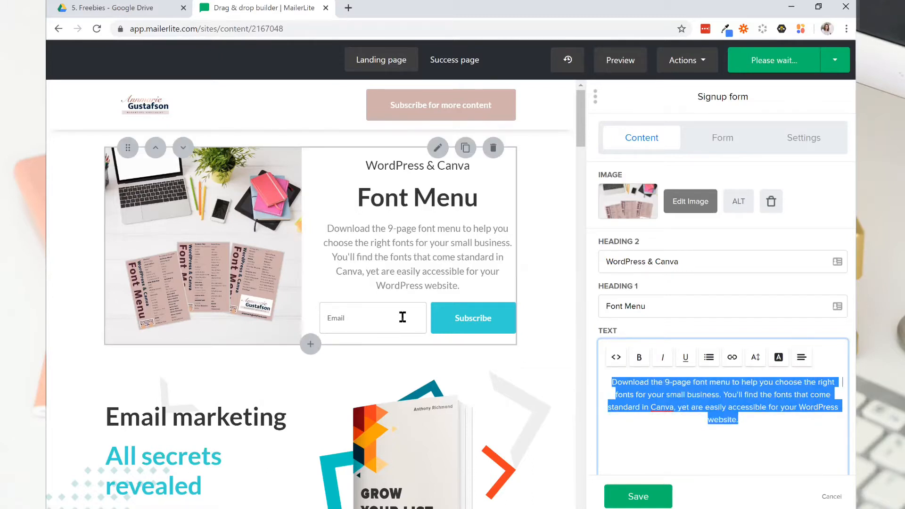
Add a Name field to the signup form and place it above the Email field.
scroll(740, 282, down, 2)
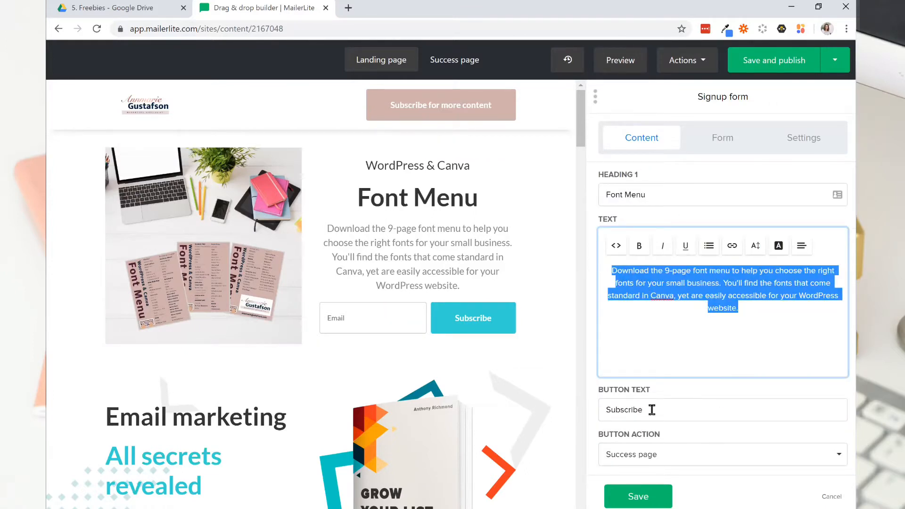
scroll(767, 398, up, 2)
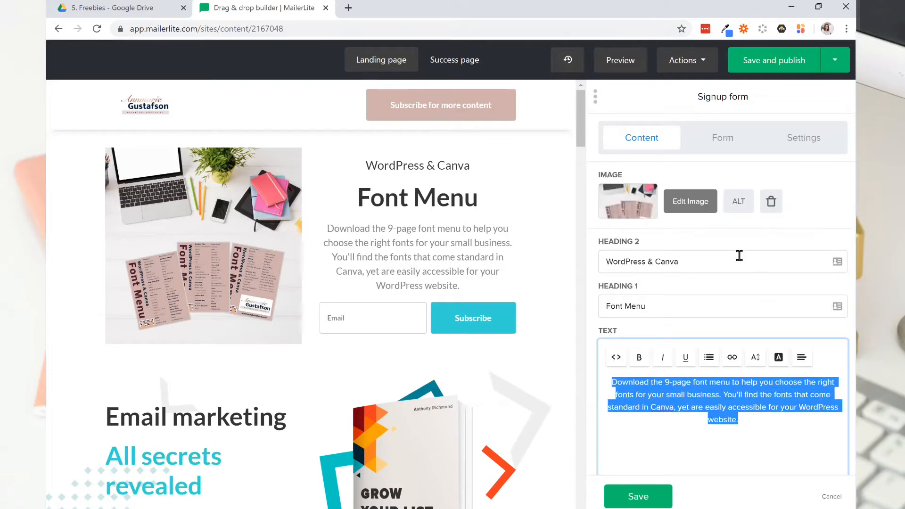
click(728, 139)
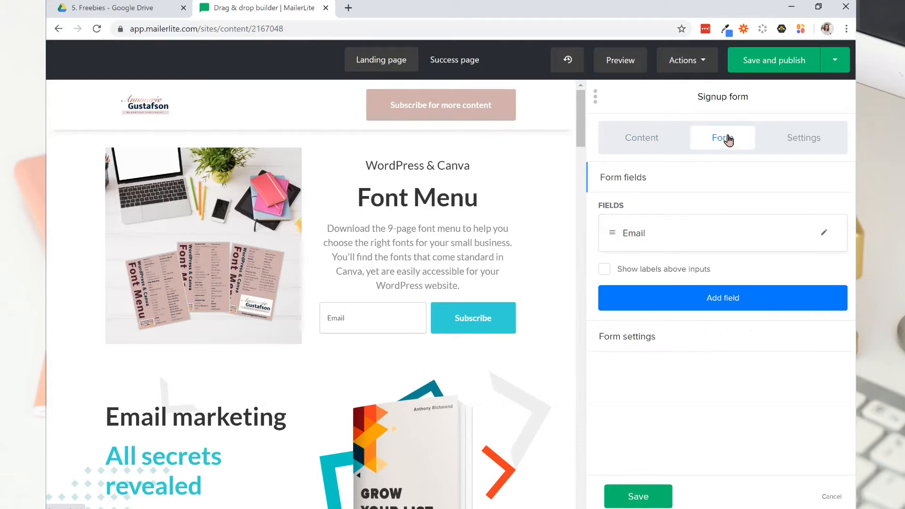
click(701, 298)
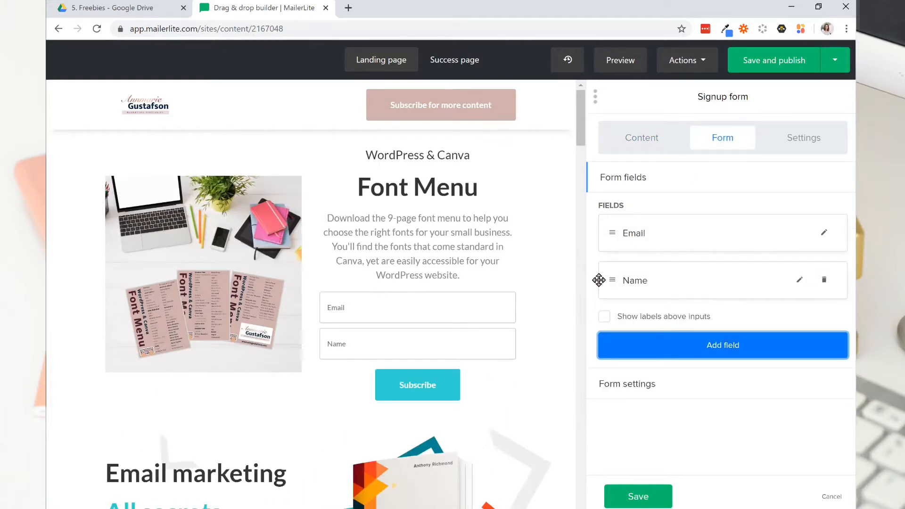
drag(608, 280, 615, 233)
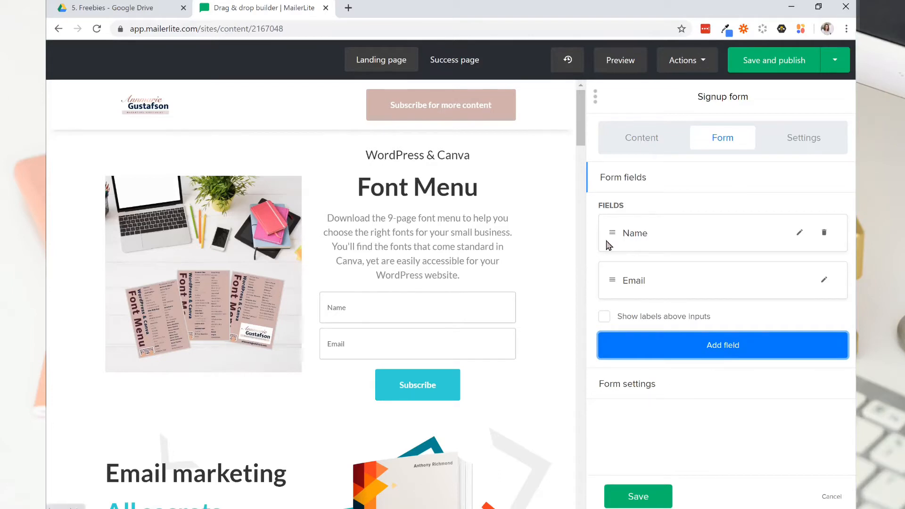
Set the signup form's button text to "Get it Now".
click(631, 141)
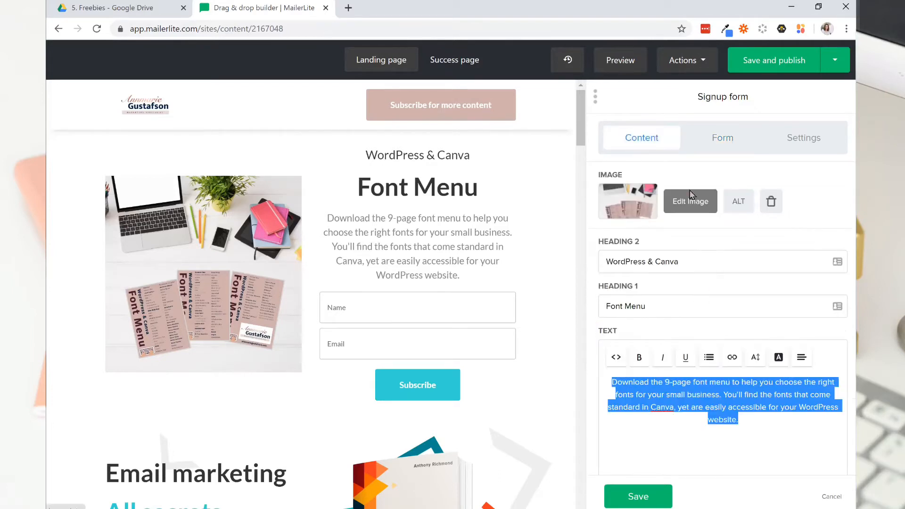
scroll(708, 299, down, 3)
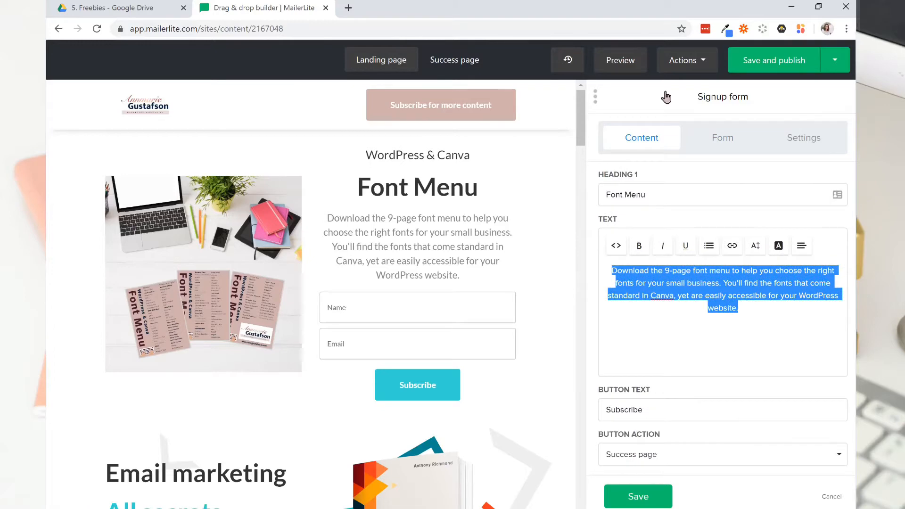
double_click(650, 410)
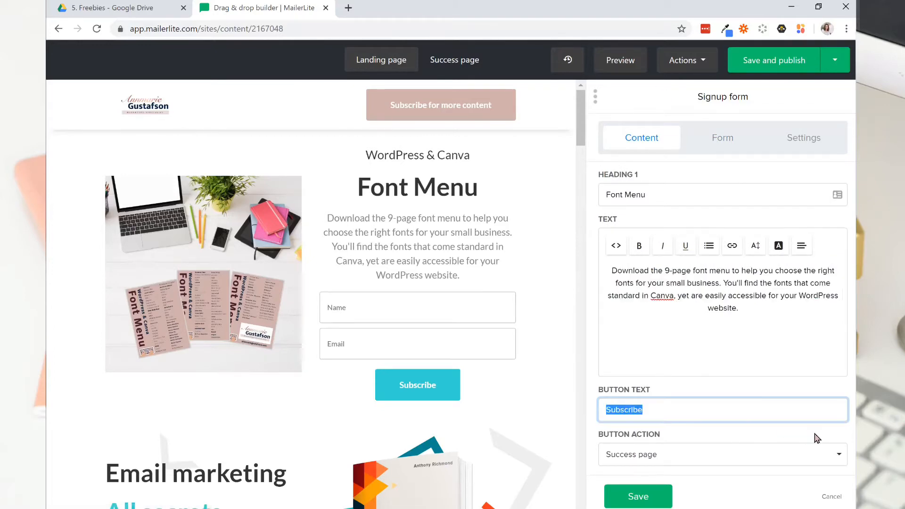
text(G)
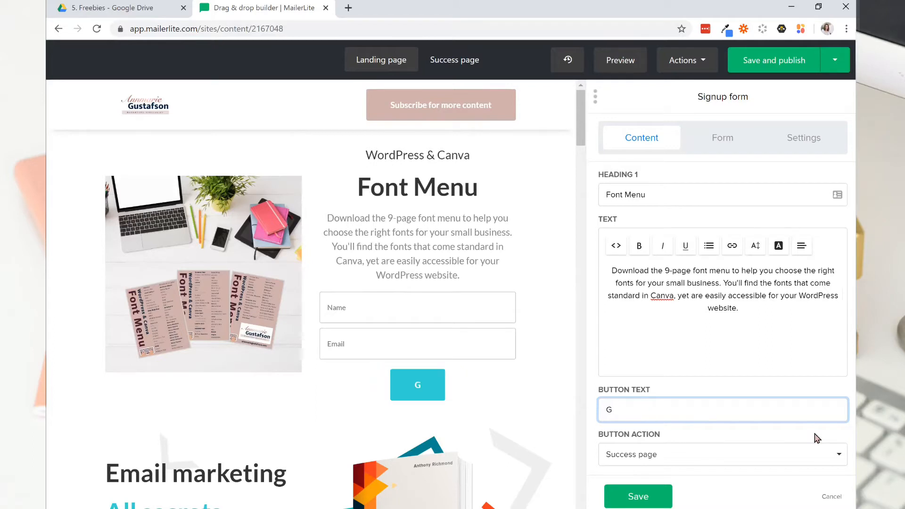
text(et It Now)
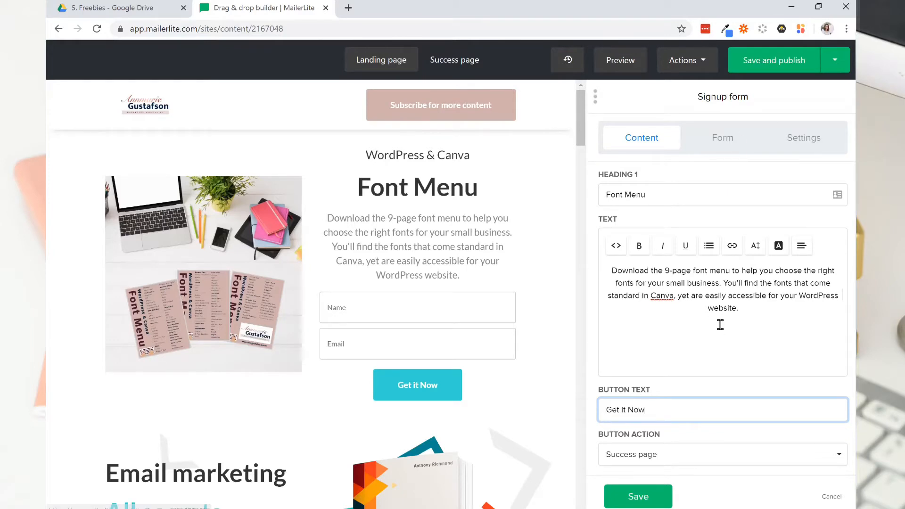
Set the signup form button's normal background color to #d0b0ab.
click(803, 139)
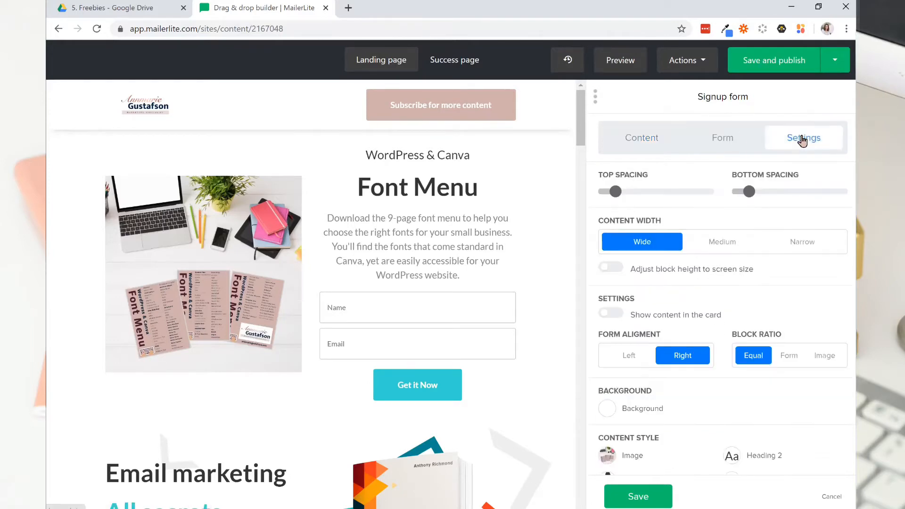
scroll(744, 318, down, 5)
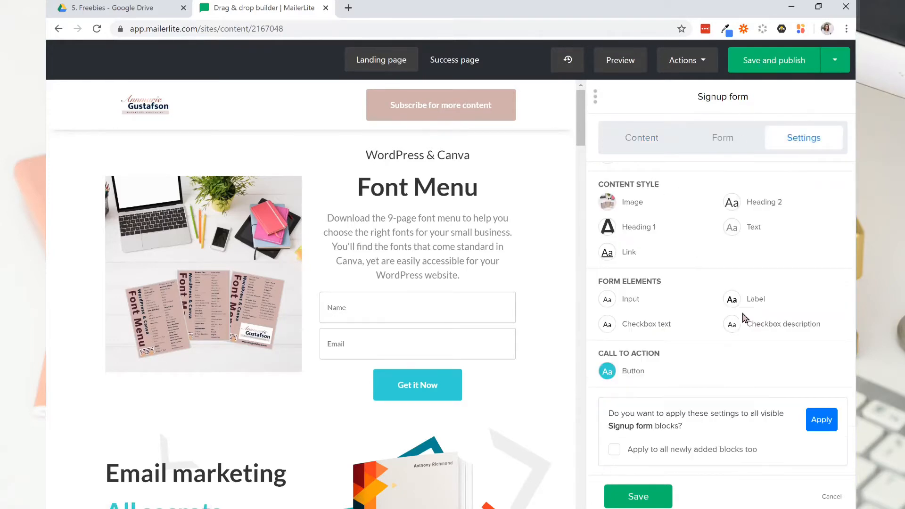
click(607, 370)
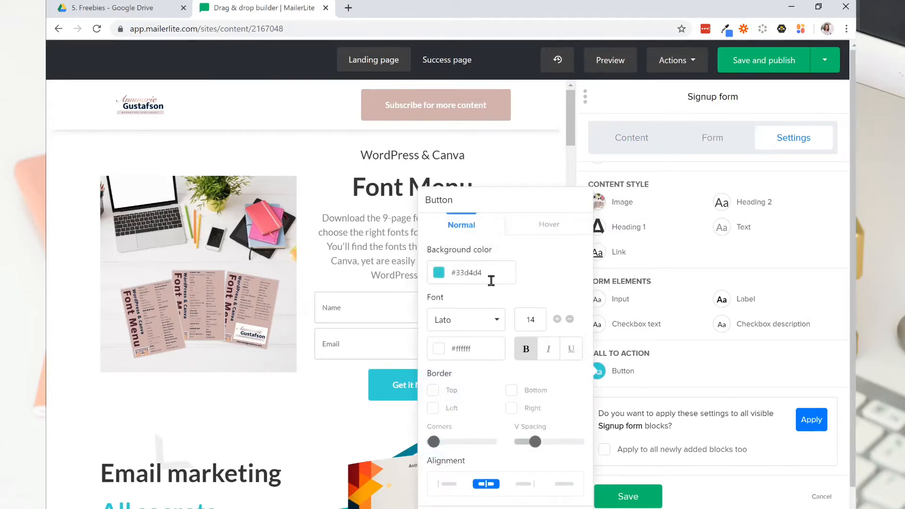
click(441, 279)
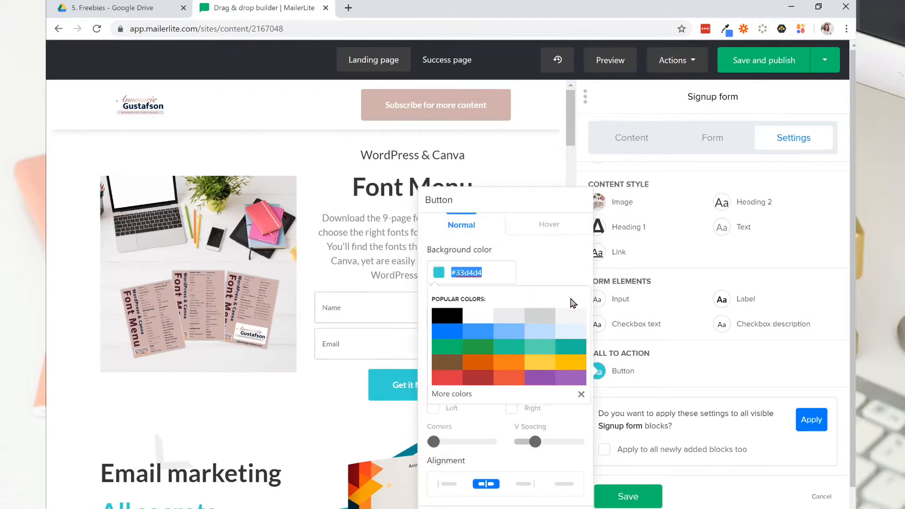
key(BackSpace)
text(d0)
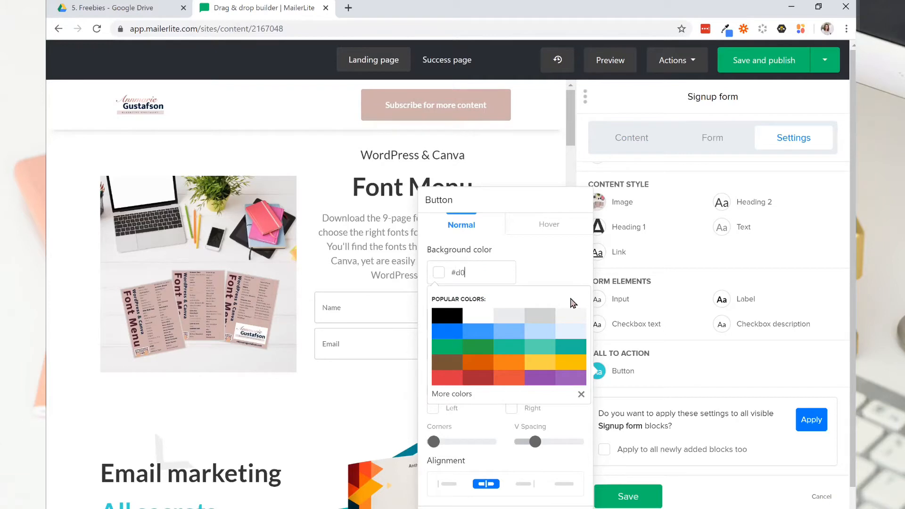
text(b0a)
text(4)
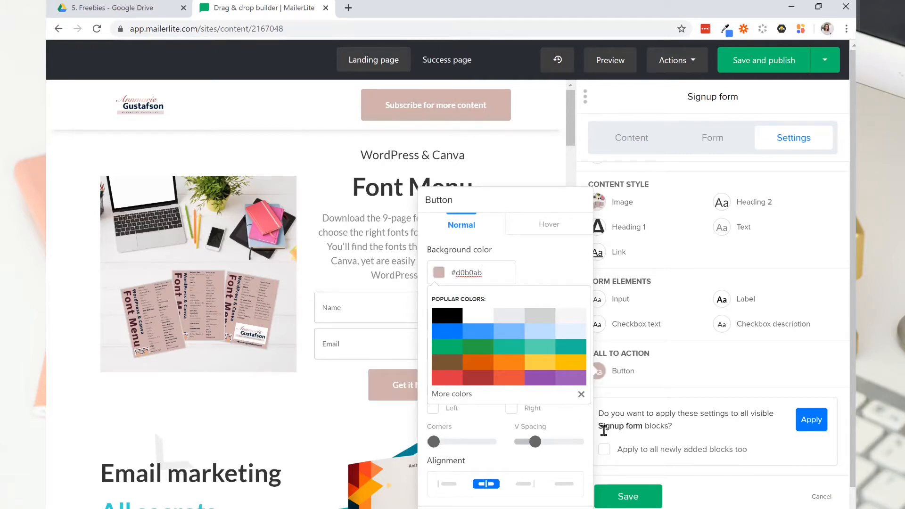
click(711, 482)
click(711, 482)
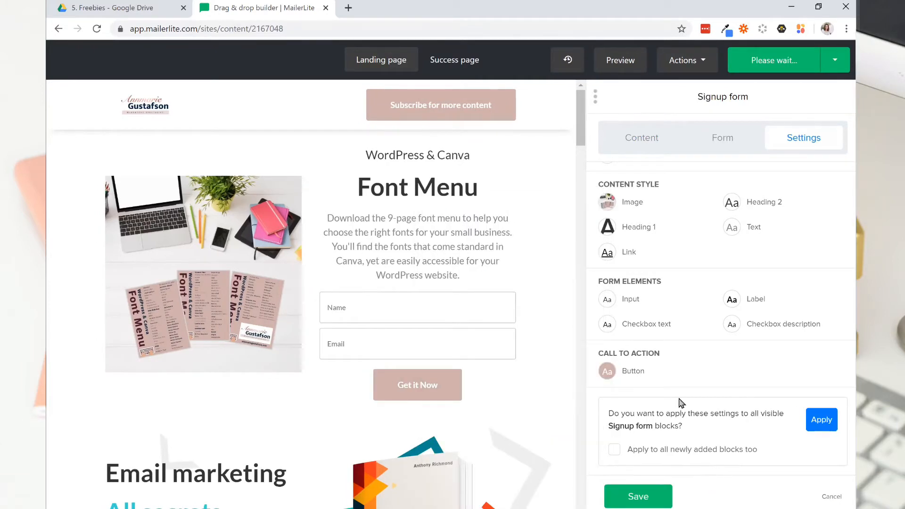
Set the signup form button's hover background color to #491a2f and save the button style.
click(607, 371)
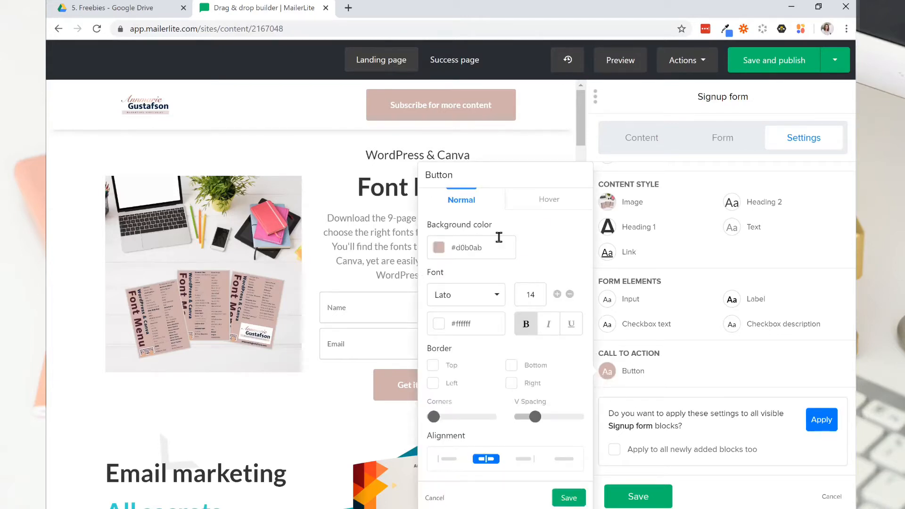
click(613, 372)
click(607, 372)
click(605, 373)
click(606, 372)
click(547, 202)
click(474, 247)
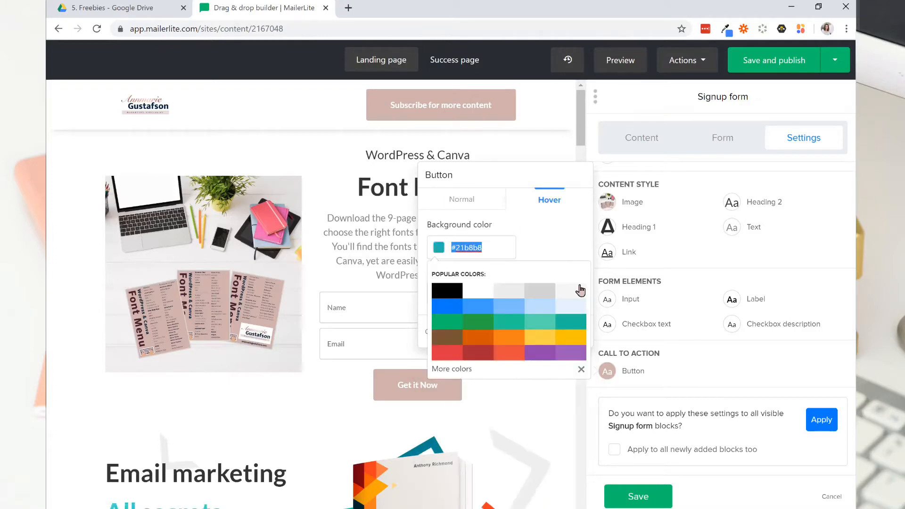
text(#)
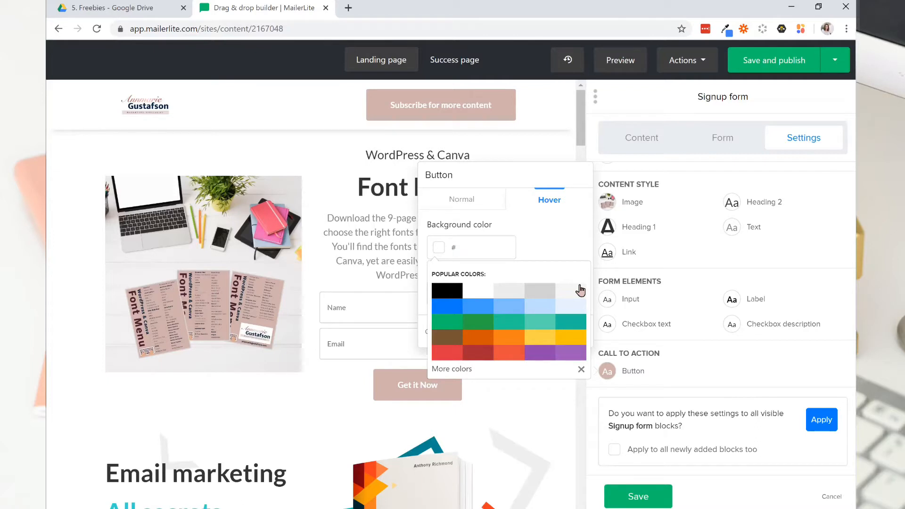
text(491a2f)
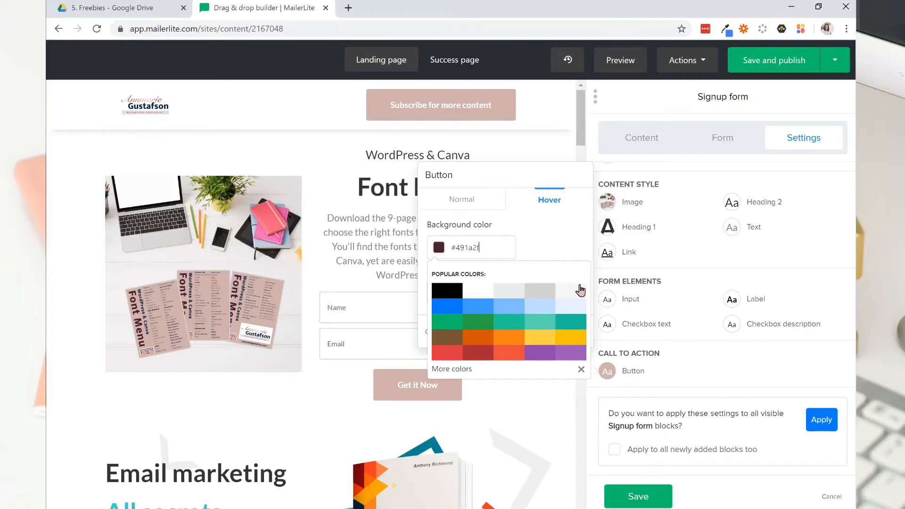
click(531, 267)
click(566, 334)
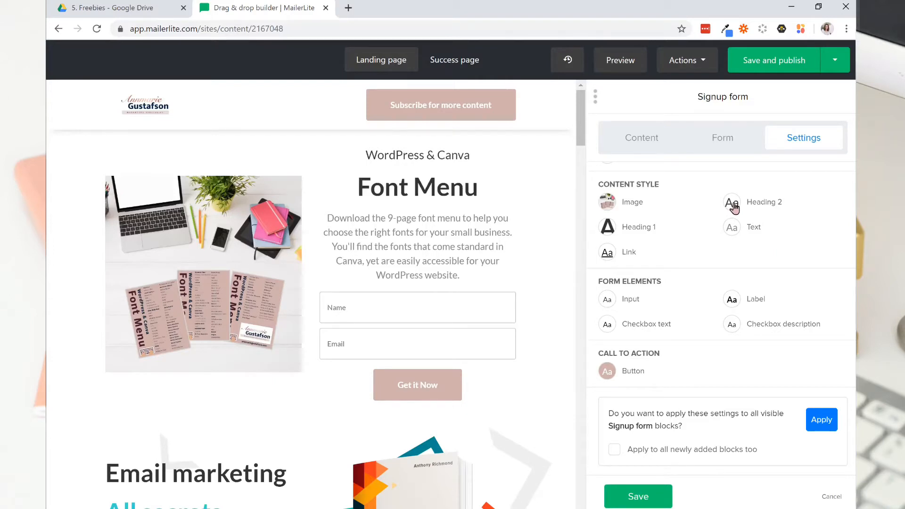
Set the signup form's Heading 1 font color to #491a2f and save the style.
click(615, 230)
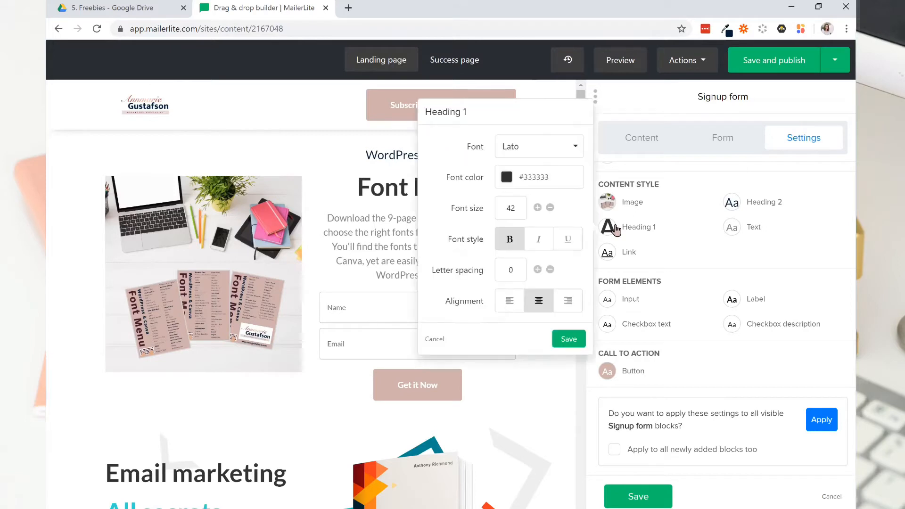
click(521, 178)
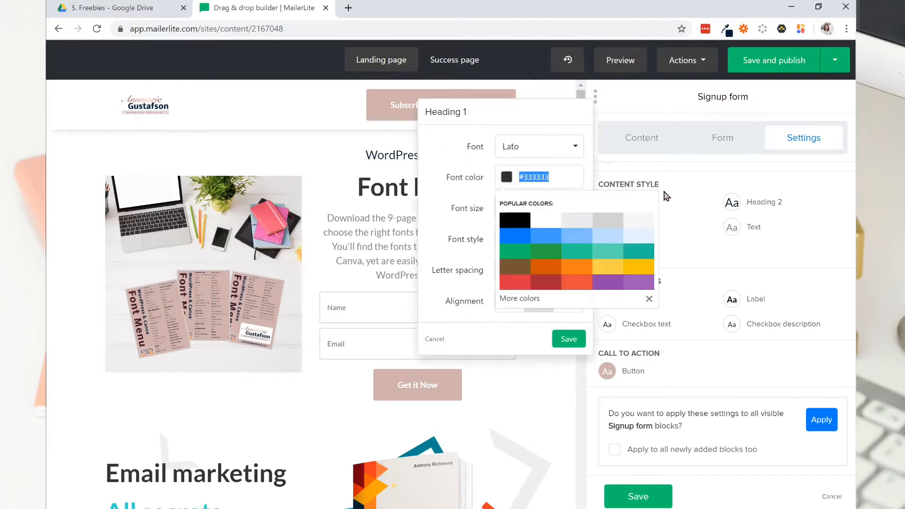
text(#491a2f)
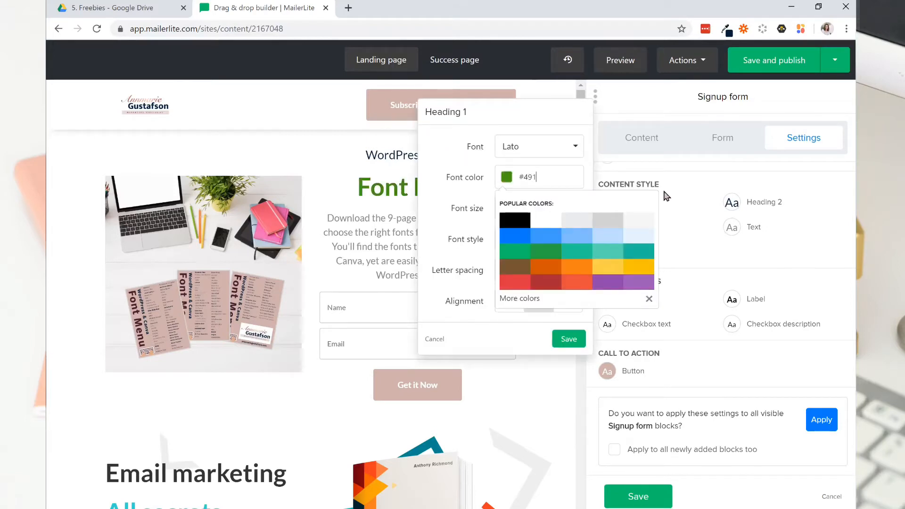
click(435, 206)
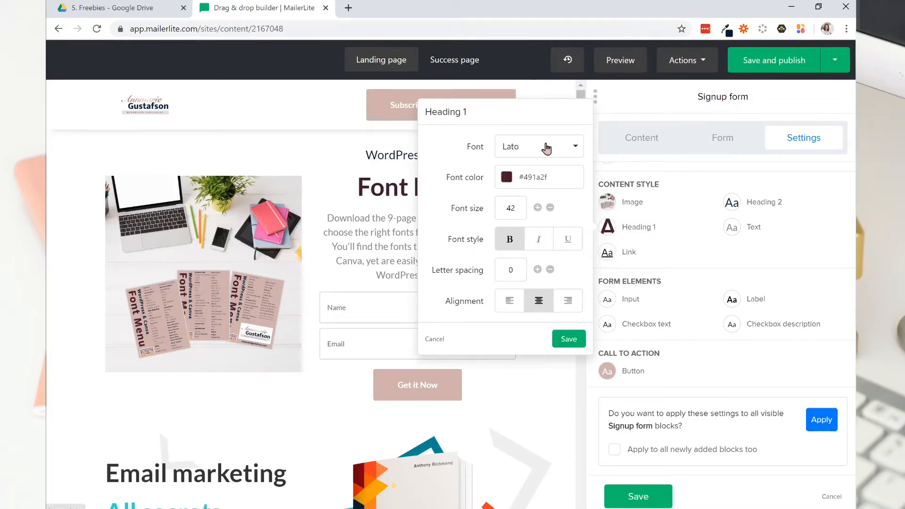
click(556, 341)
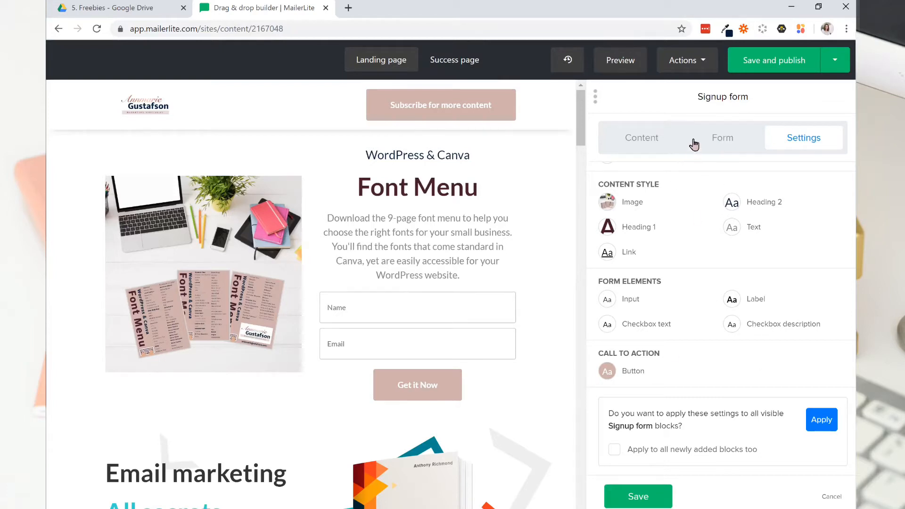
Change the signup form's button action to Redirect to.
click(723, 143)
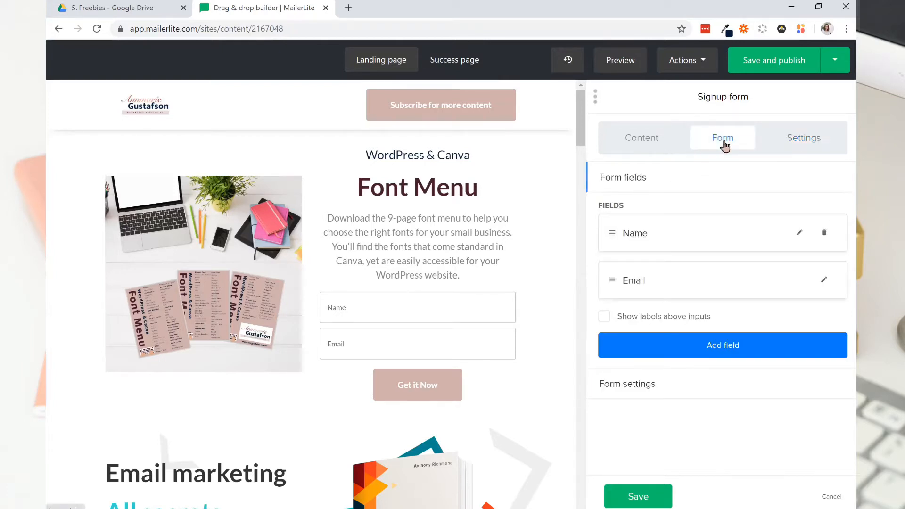
click(639, 136)
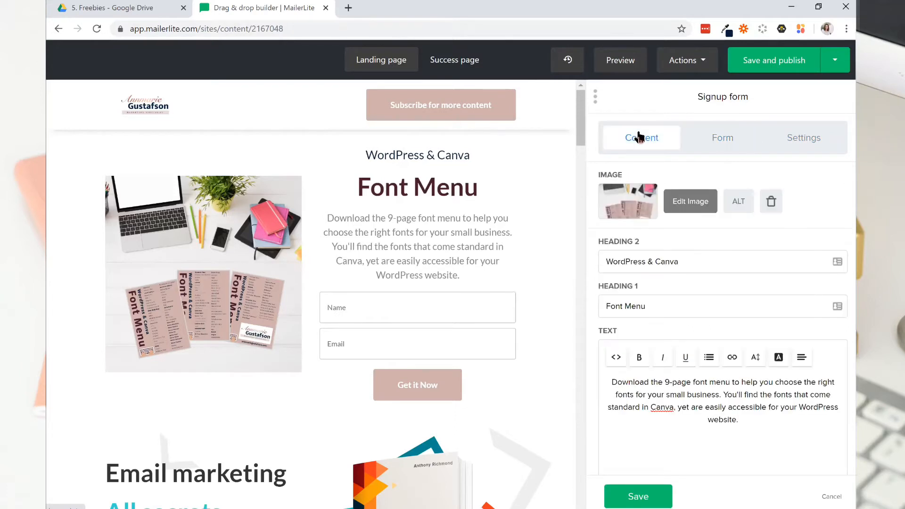
scroll(701, 238, down, 3)
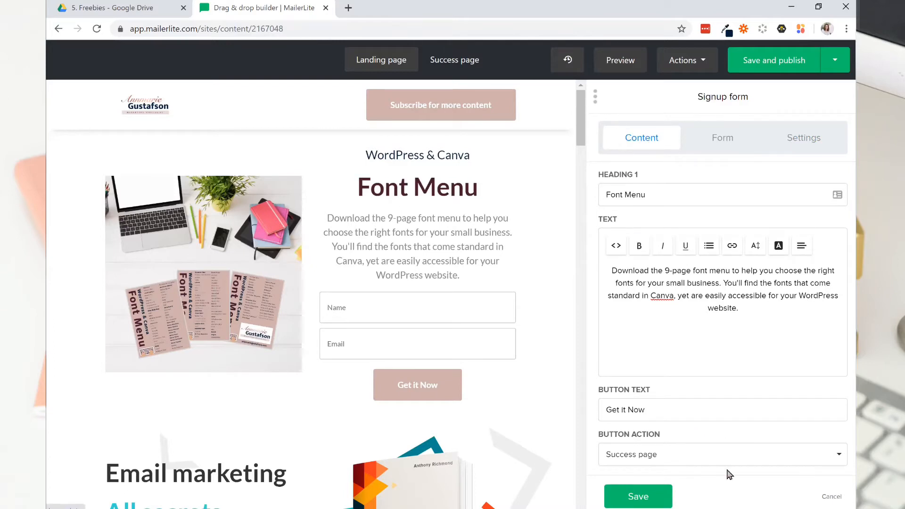
click(700, 453)
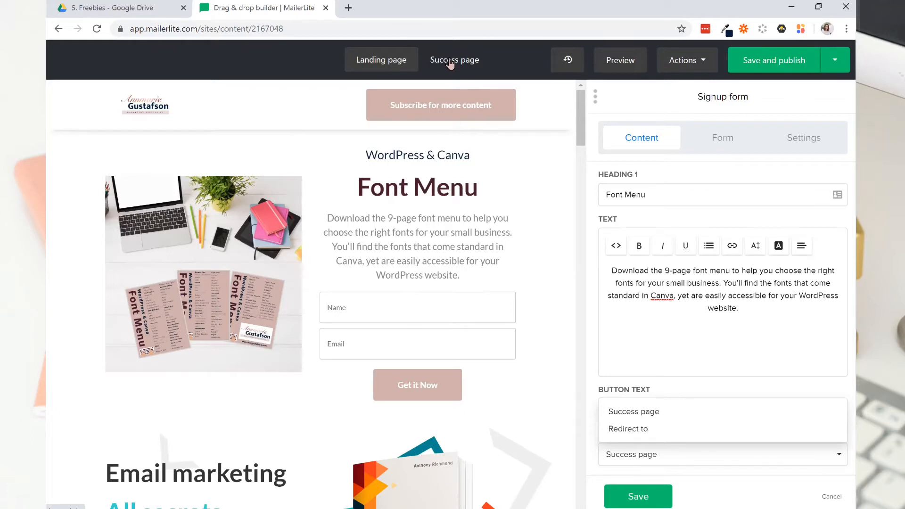
click(645, 430)
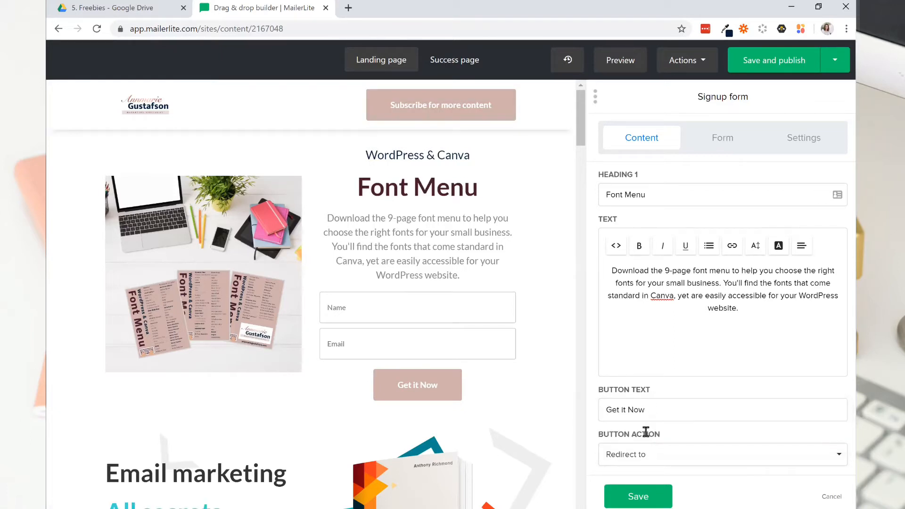
scroll(702, 424, down, 1)
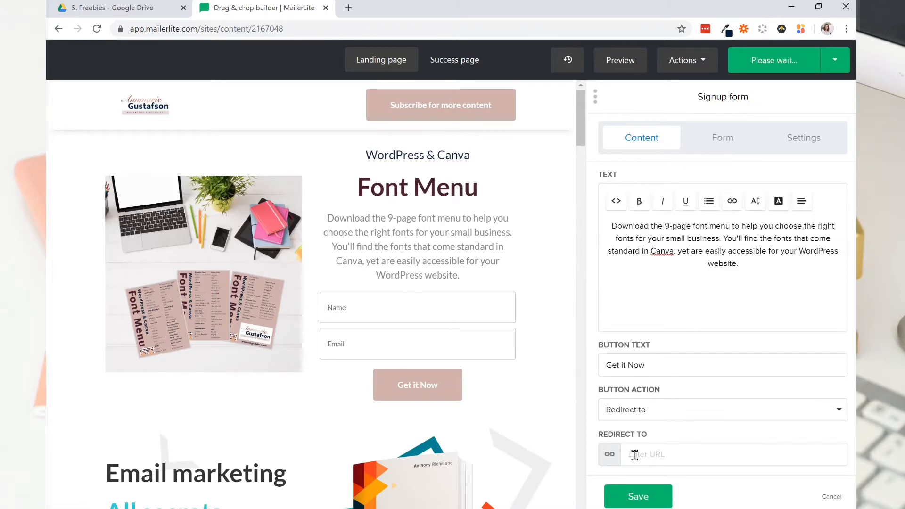
click(654, 453)
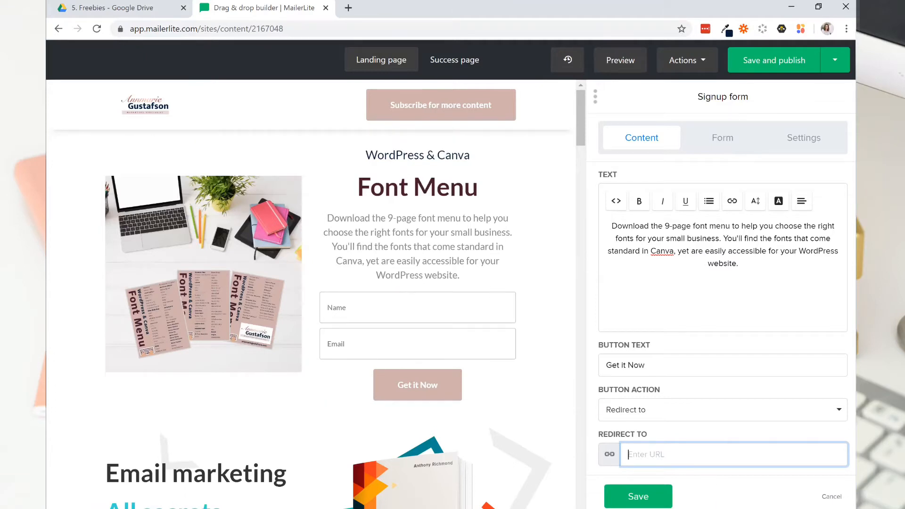
Switch to Google Drive and copy the sharing link of FontMenu.pdf.
click(110, 10)
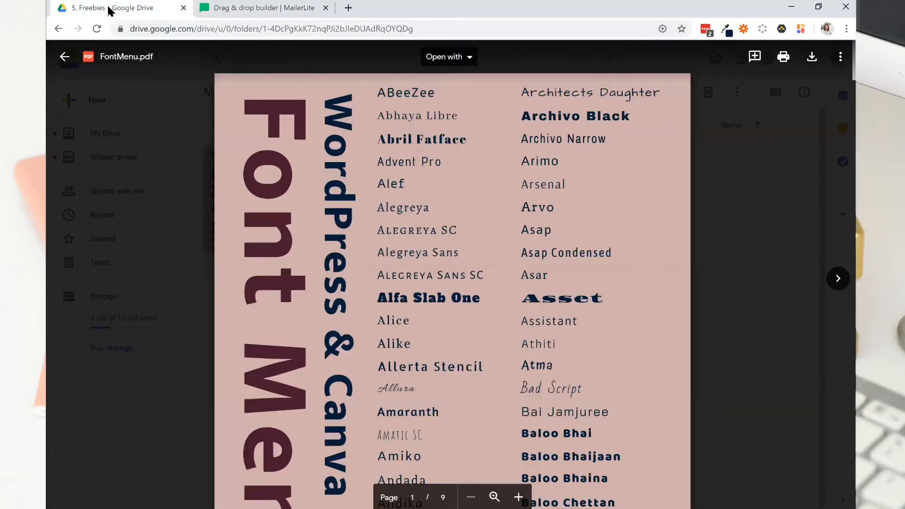
click(839, 58)
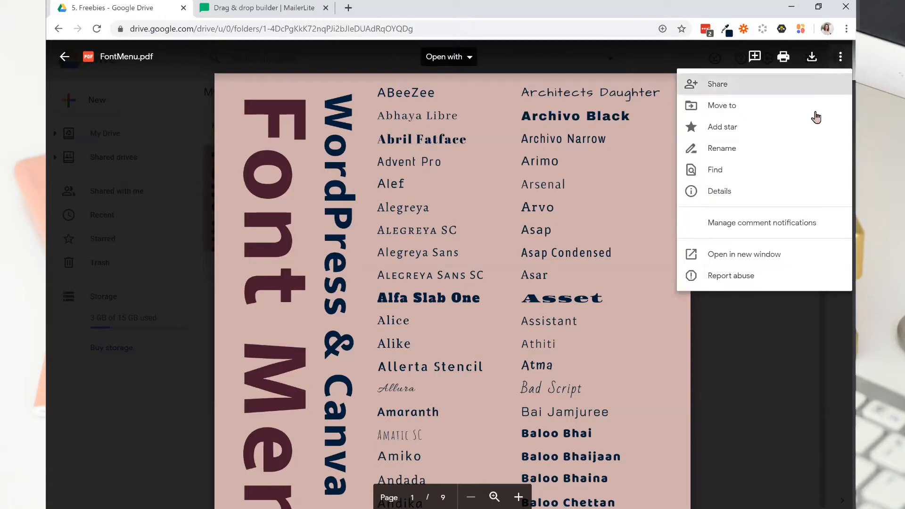
click(771, 87)
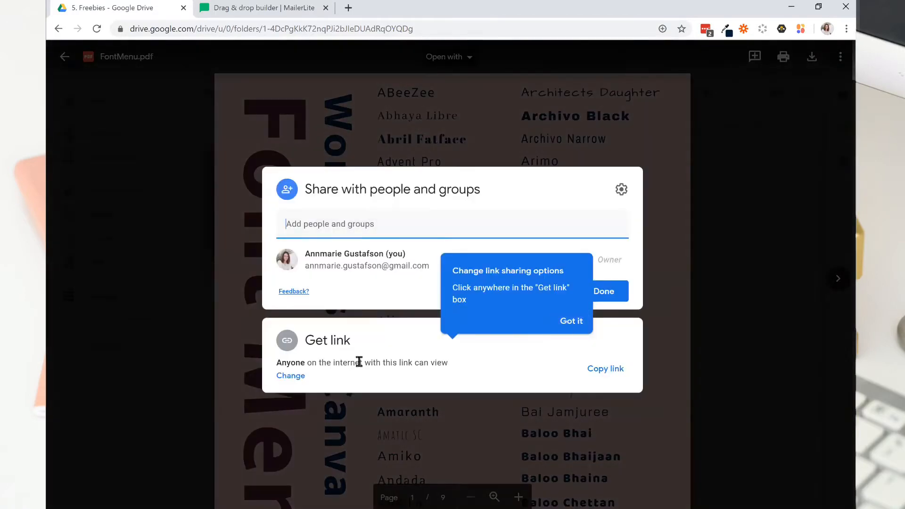
click(572, 326)
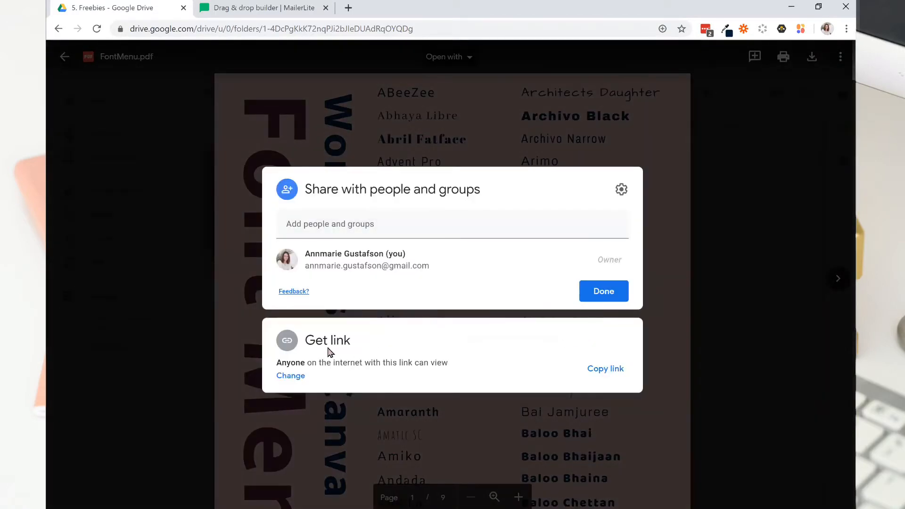
click(289, 338)
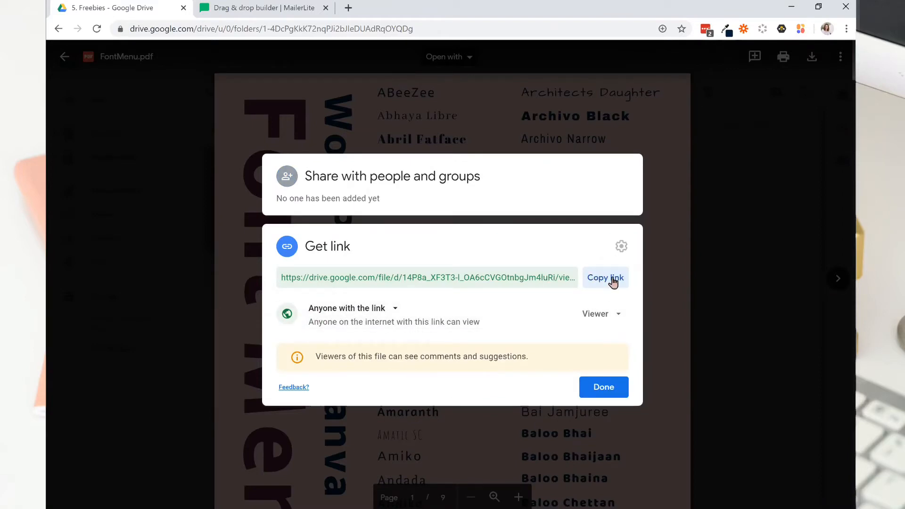
click(613, 282)
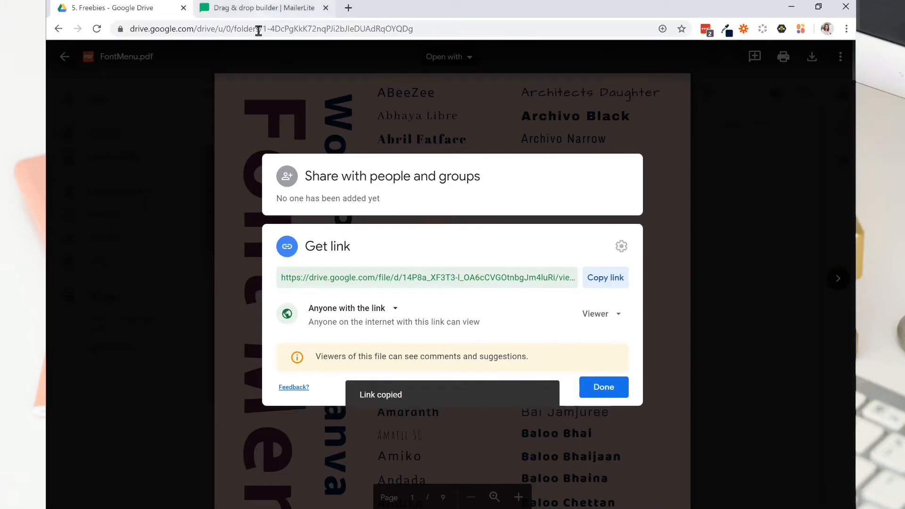
Return to the MailerLite builder, paste the copied link as the signup form's redirect URL, and save the form.
click(258, 8)
right_click(637, 450)
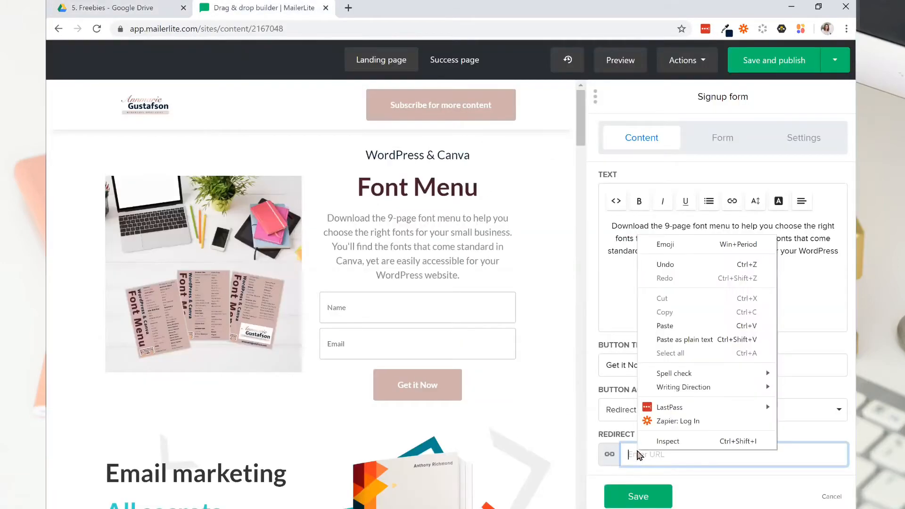
click(668, 325)
click(638, 497)
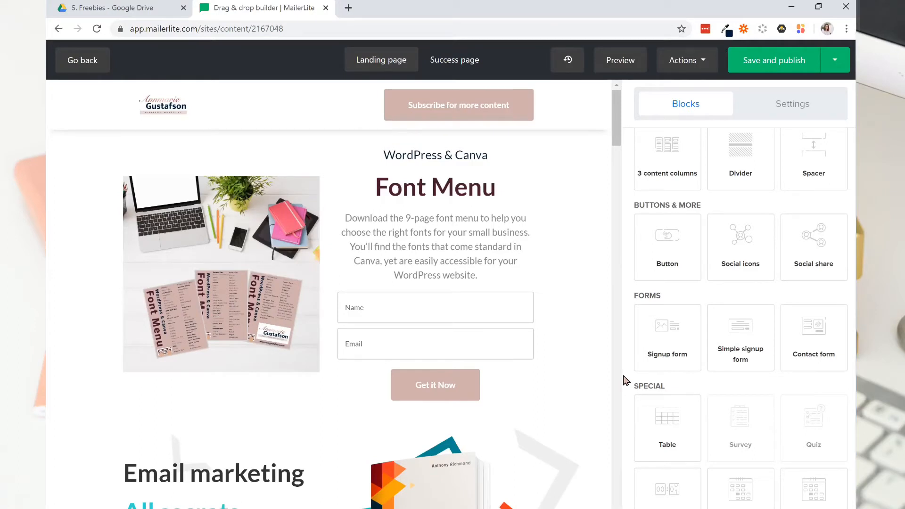
Review the success page, then check the landing page signup form's button hover color and redirect settings.
click(461, 62)
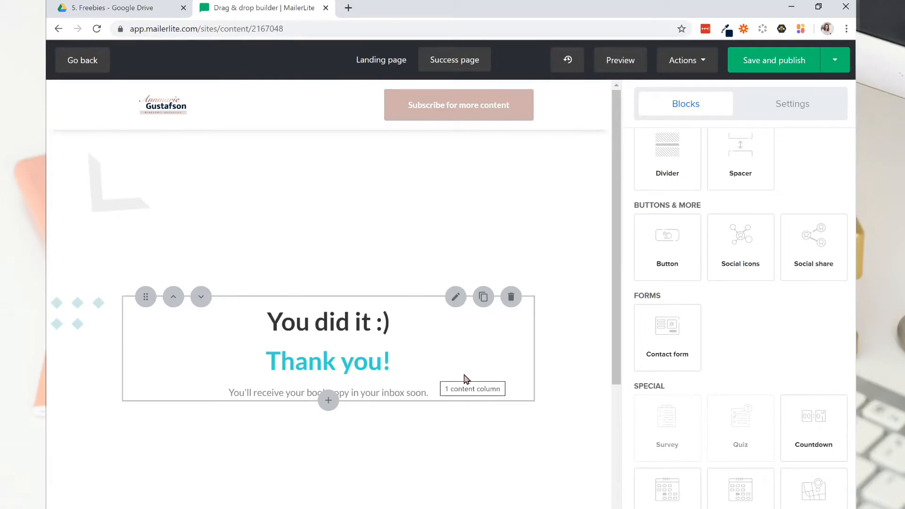
click(397, 66)
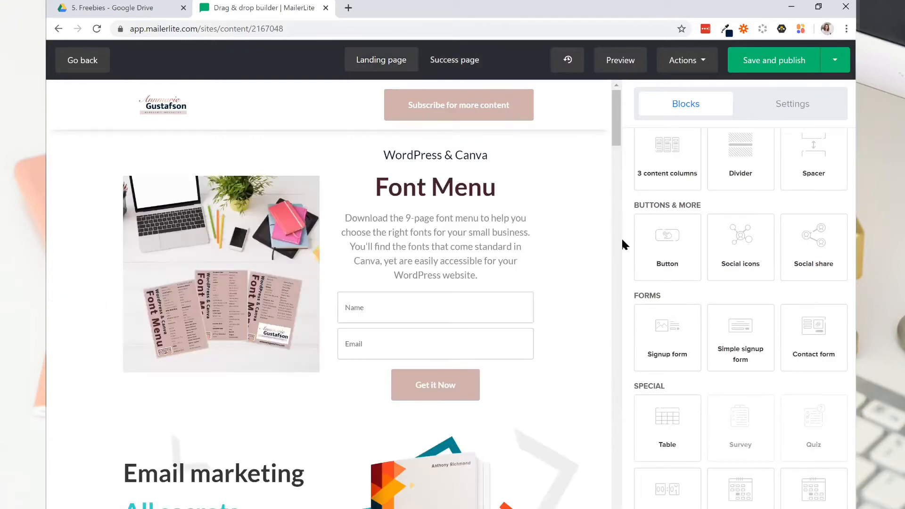
scroll(524, 194, down, 3)
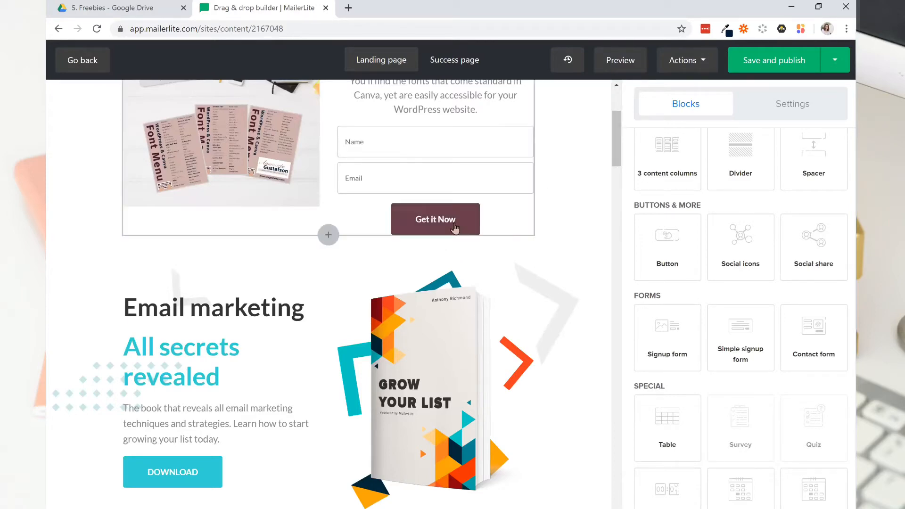
scroll(454, 229, up, 3)
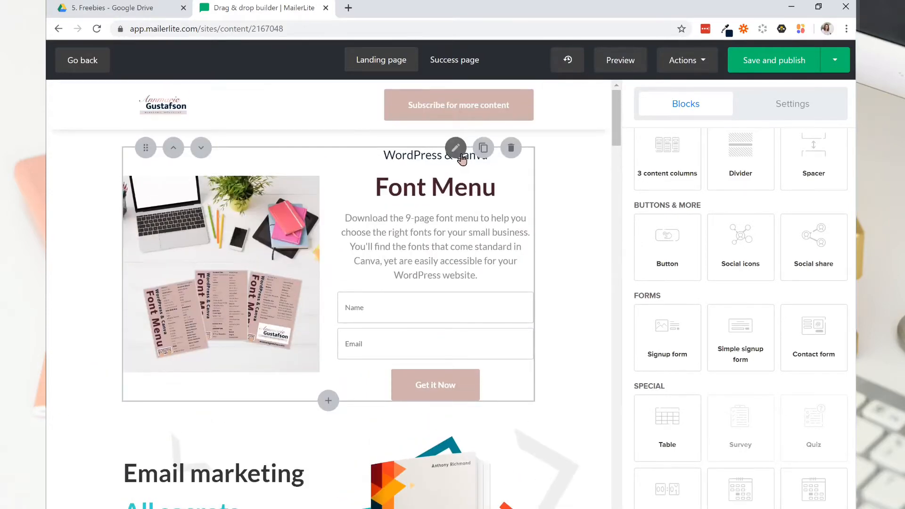
click(455, 149)
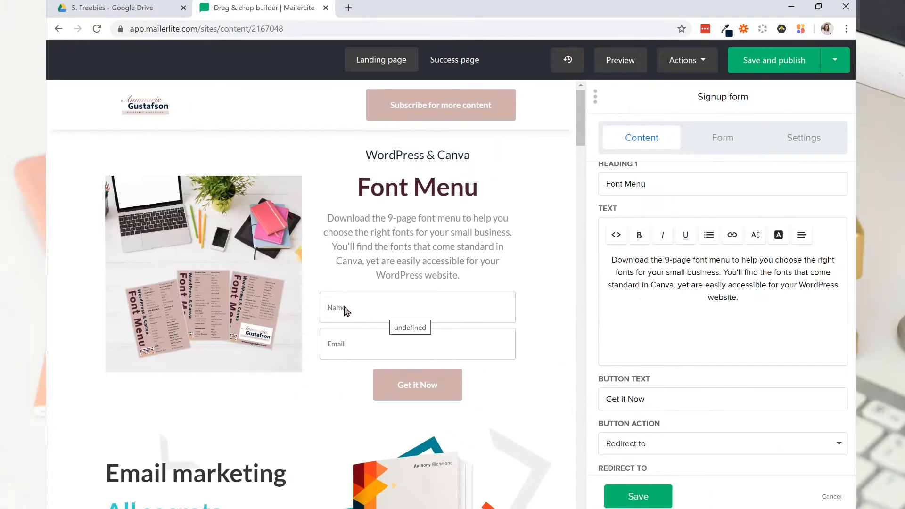
click(638, 496)
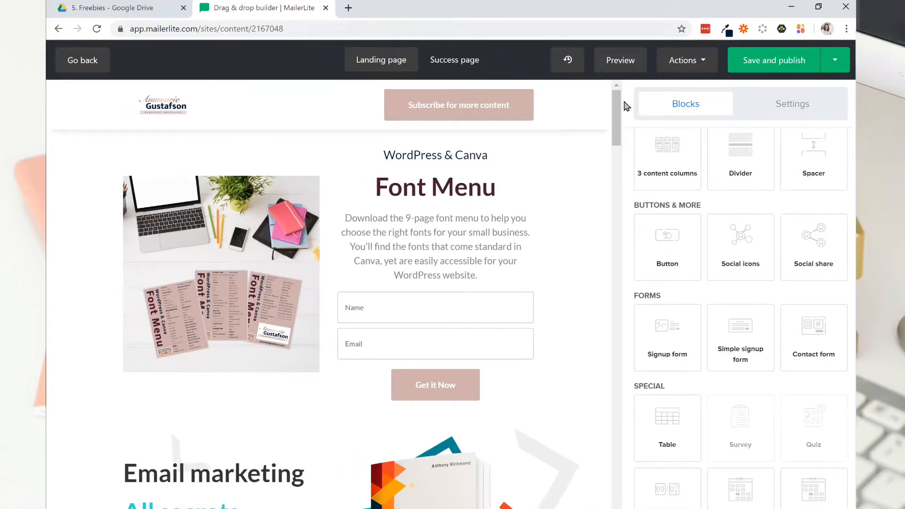
Remove the Email marketing book block and the three-column Automations, Case studies and Strategies block from the landing page.
drag(620, 116, 621, 155)
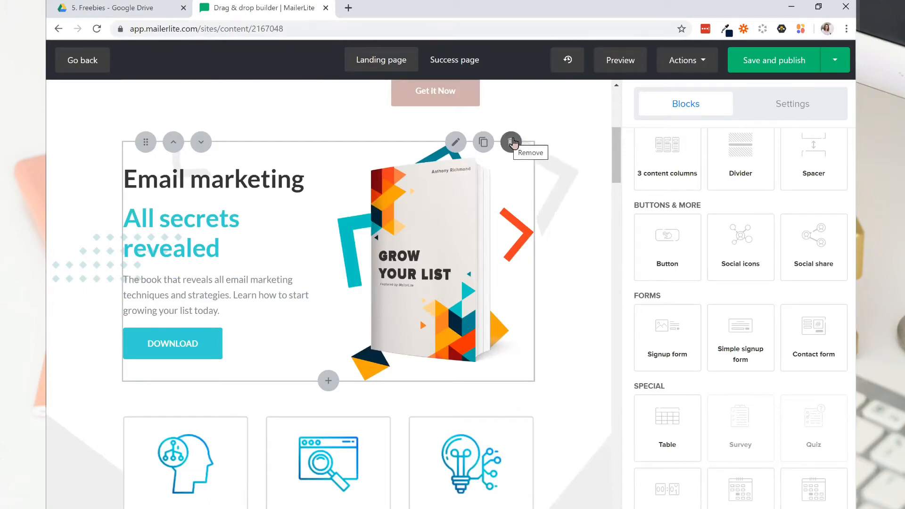
click(512, 142)
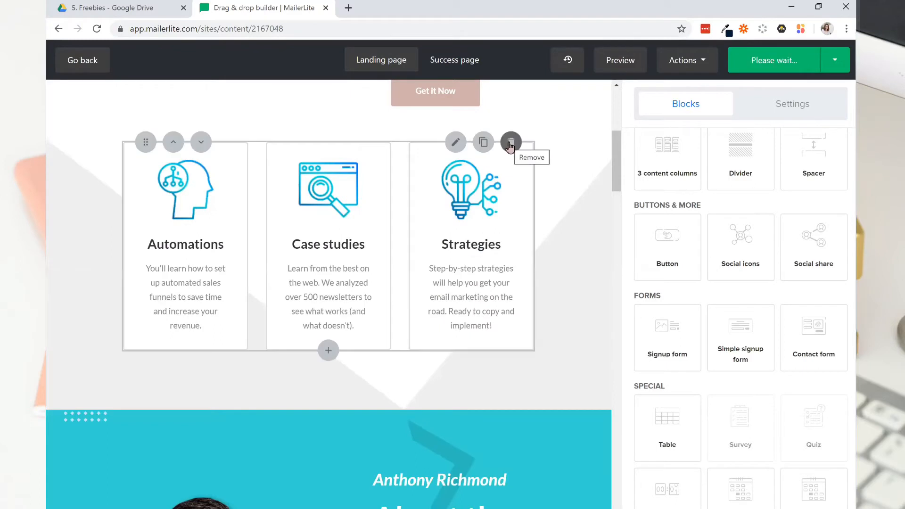
click(511, 143)
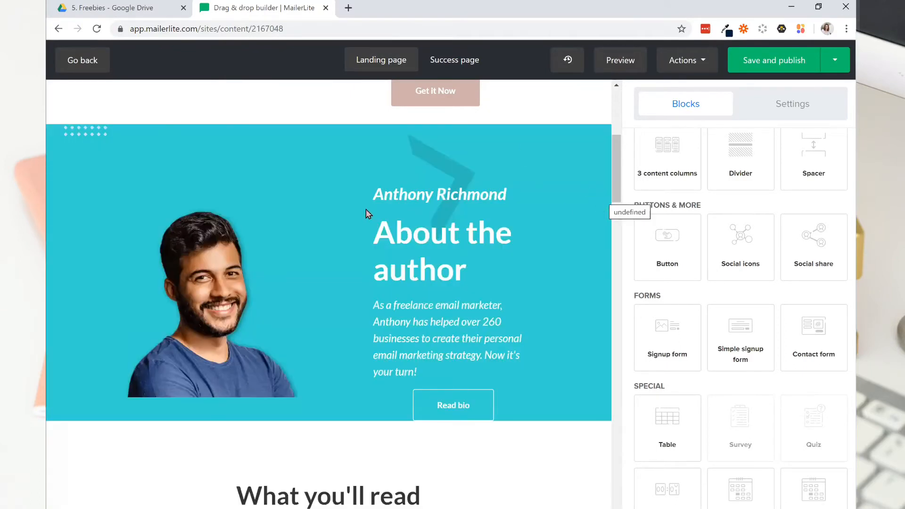
Replace the photo in the About the author block with the woman's headshot from the file manager.
click(455, 184)
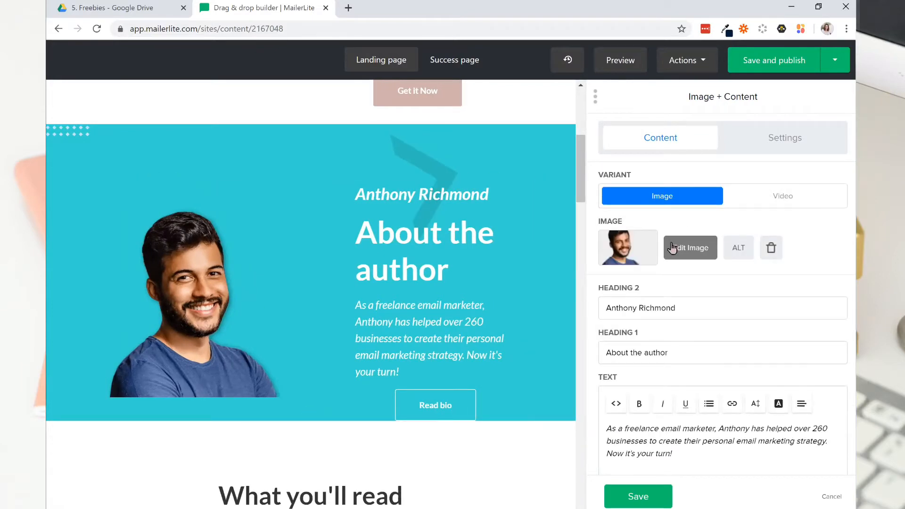
click(763, 248)
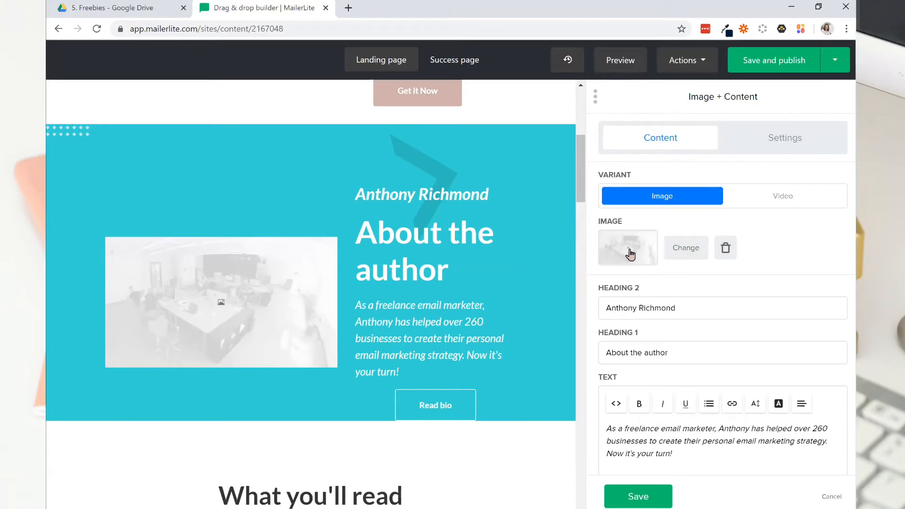
click(680, 252)
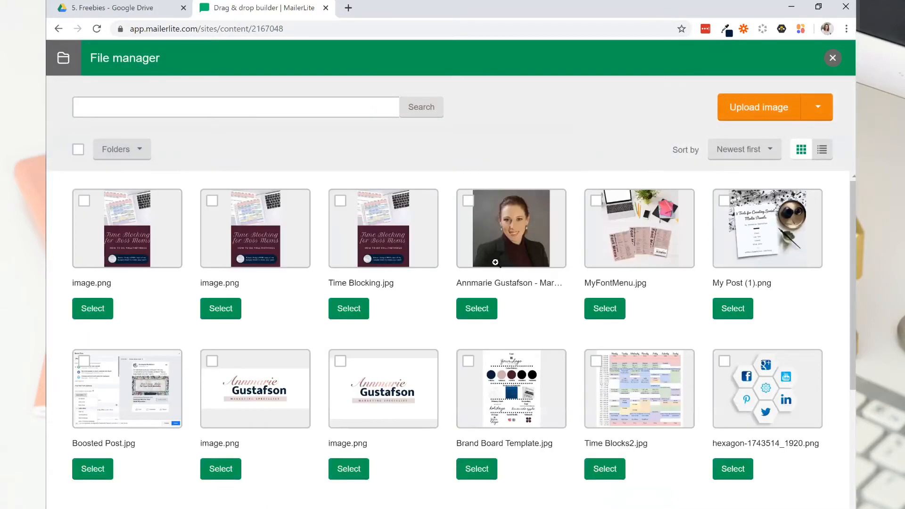
click(489, 309)
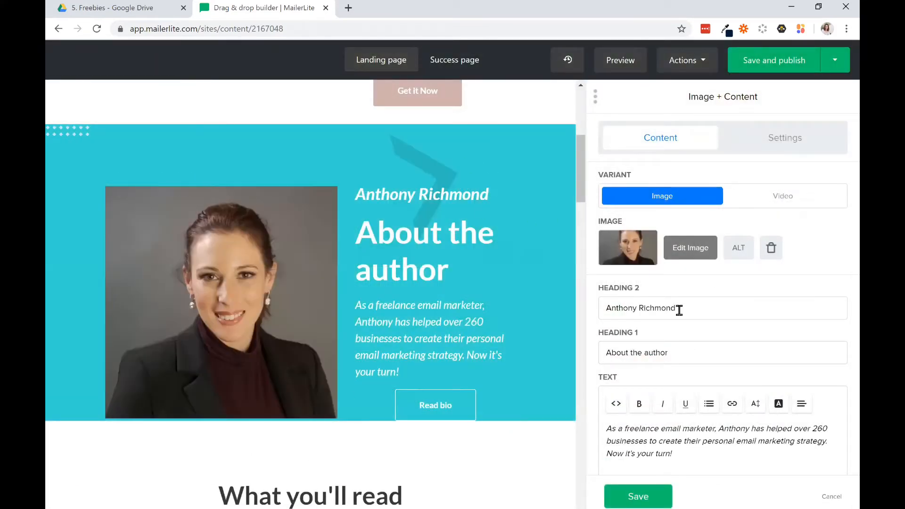
Enter the page owner's full name as Heading 2 and change the author text to "Specializing in Marketing, Branding, and Web Design".
drag(680, 310, 611, 306)
text(Ann)
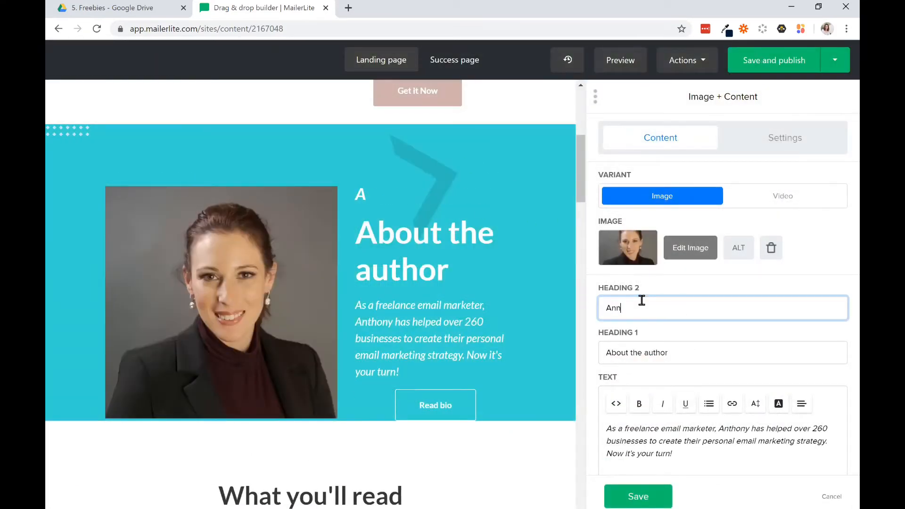
text(marie Gustafson)
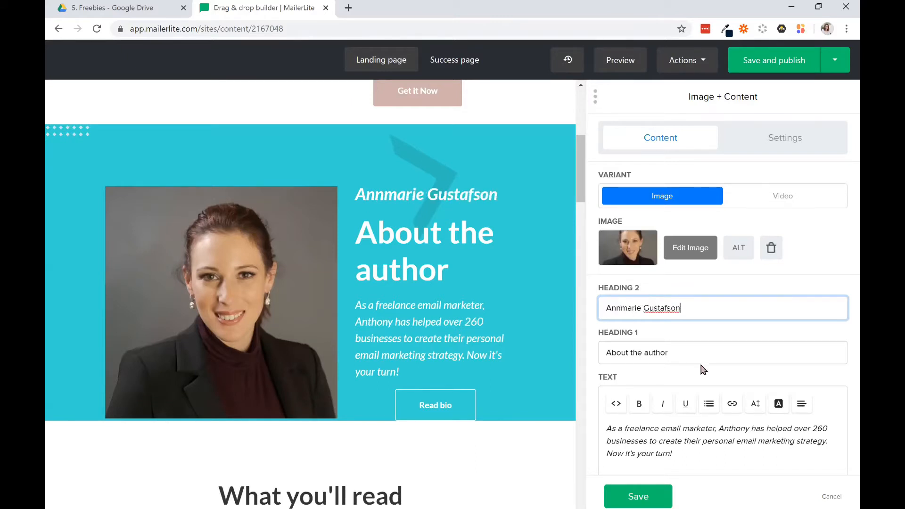
scroll(665, 449, down, 1)
scroll(666, 449, down, 1)
drag(674, 335, 720, 277)
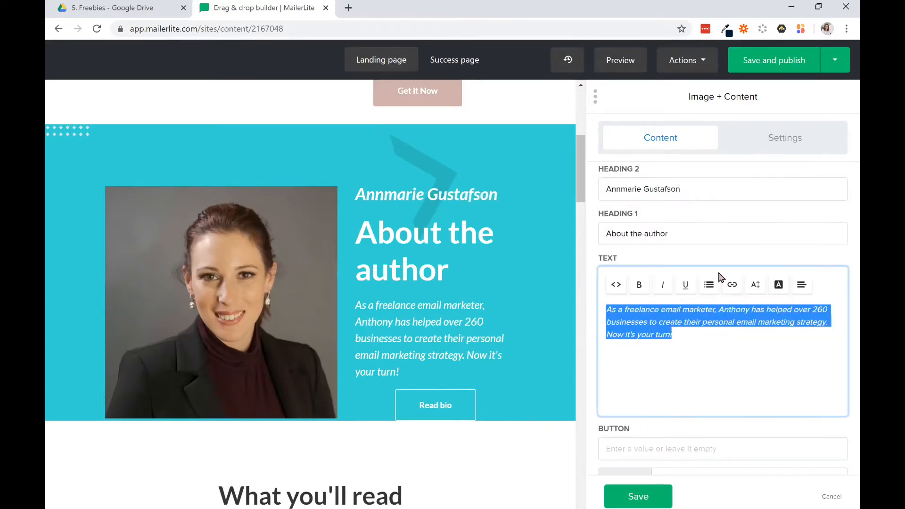
key(BackSpace)
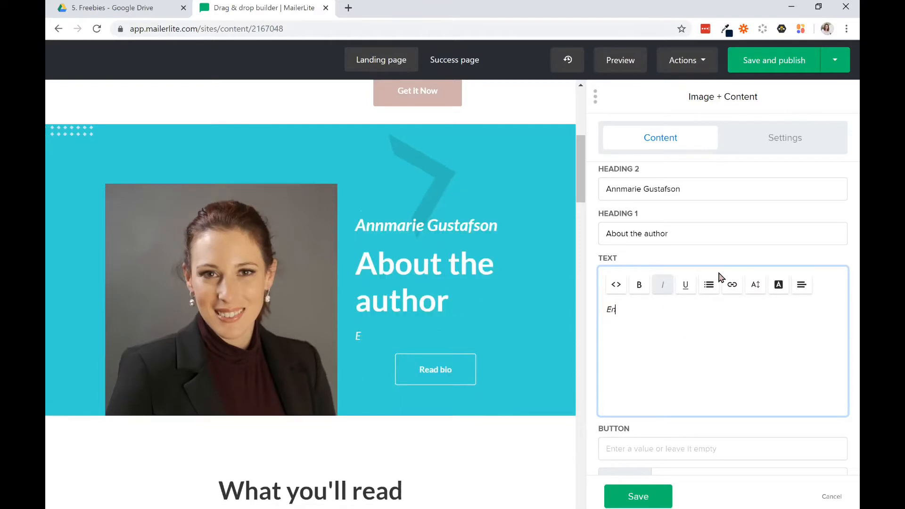
text(Specializing in Marketing, Branding, and Web Design)
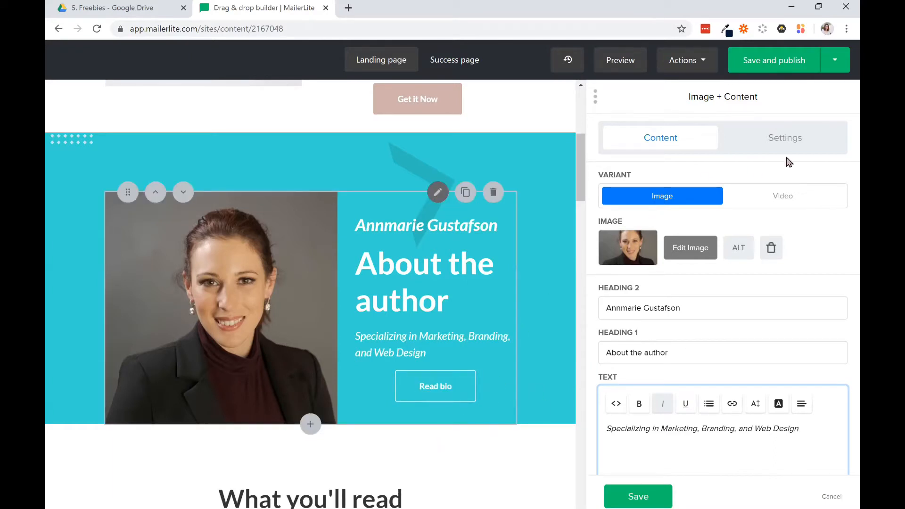
Check the author block's style settings and the link type options of its Read bio button.
click(795, 138)
scroll(670, 382, down, 4)
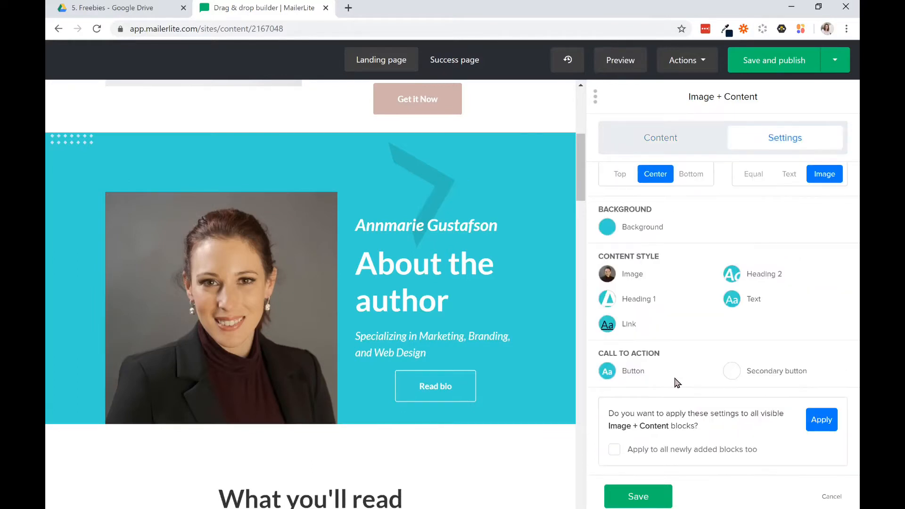
click(648, 137)
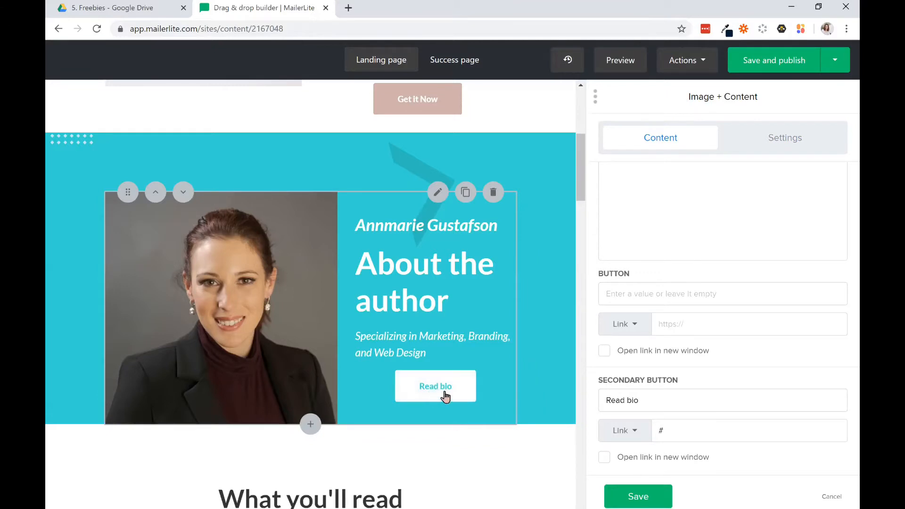
click(635, 432)
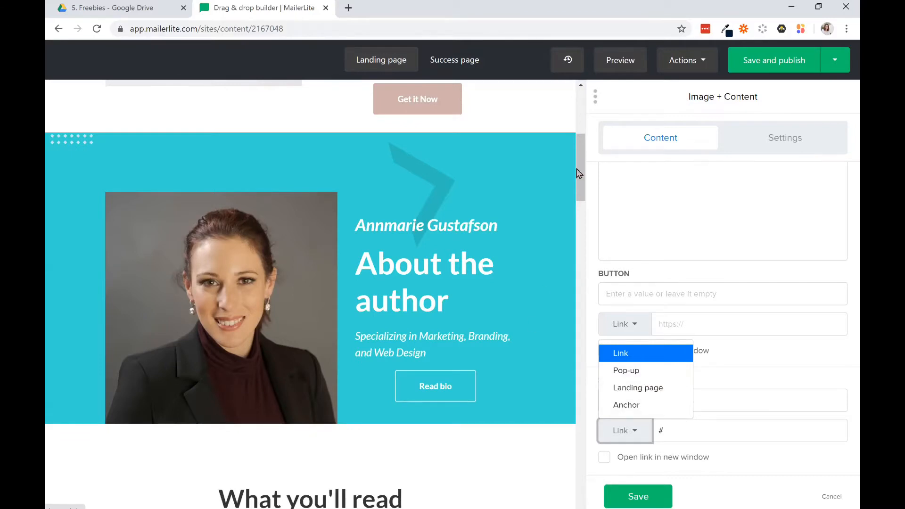
drag(582, 174, 582, 168)
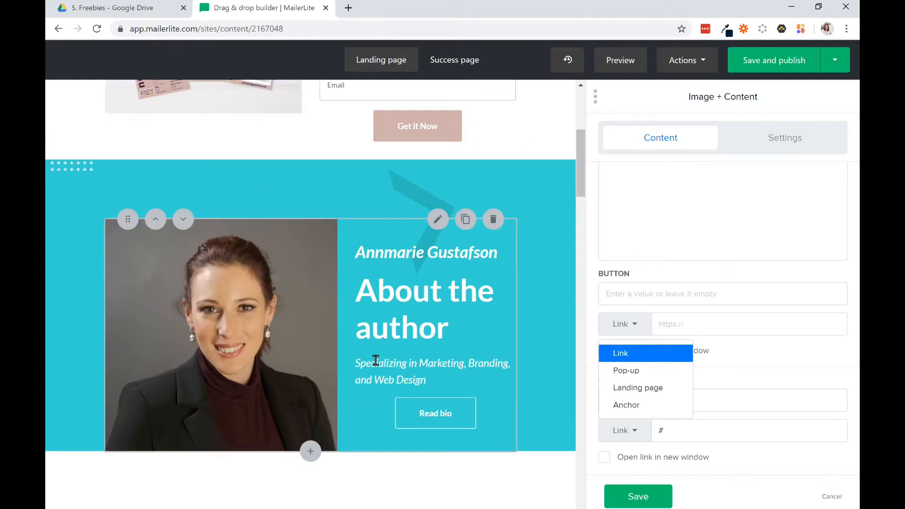
Remove the About the author block, the What you'll read heading and the chapter list block from the landing page.
click(494, 220)
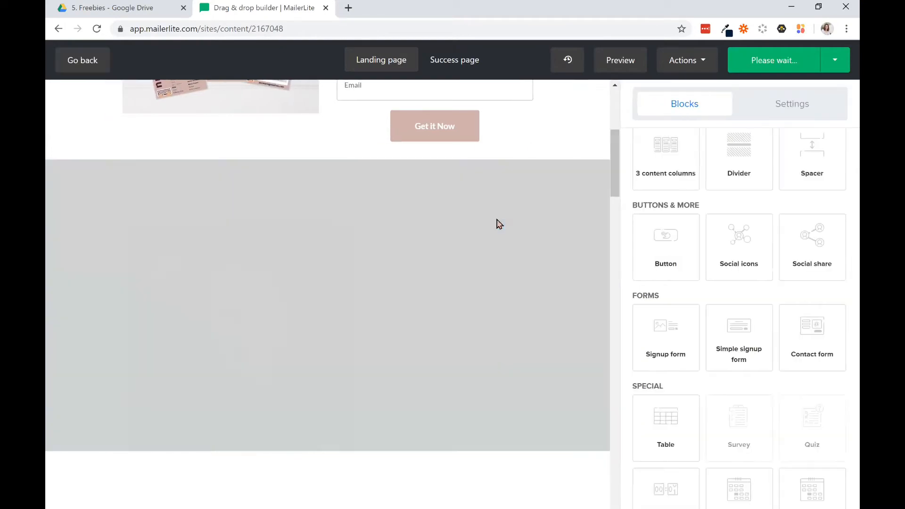
drag(612, 186, 613, 178)
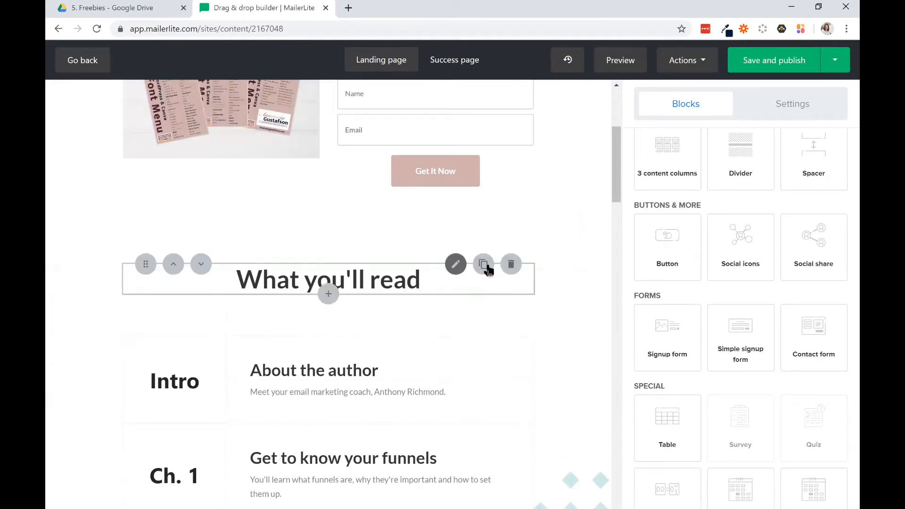
click(511, 264)
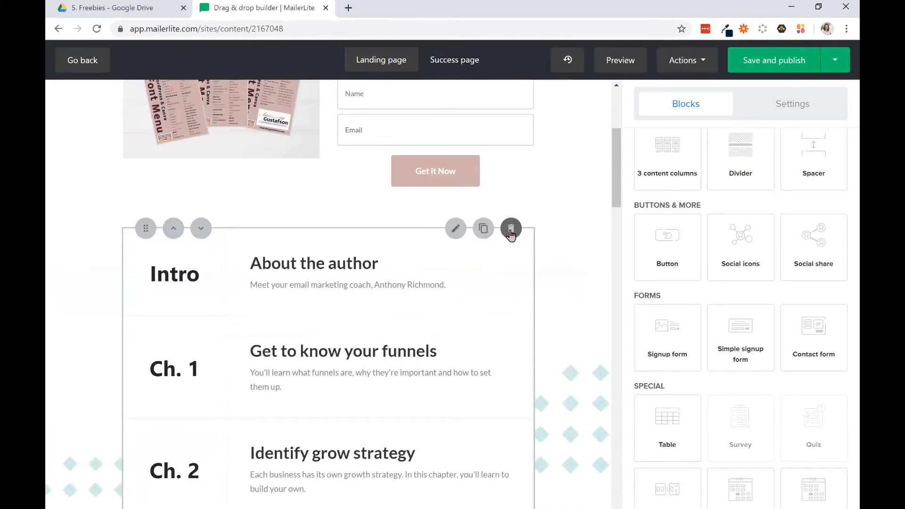
click(511, 229)
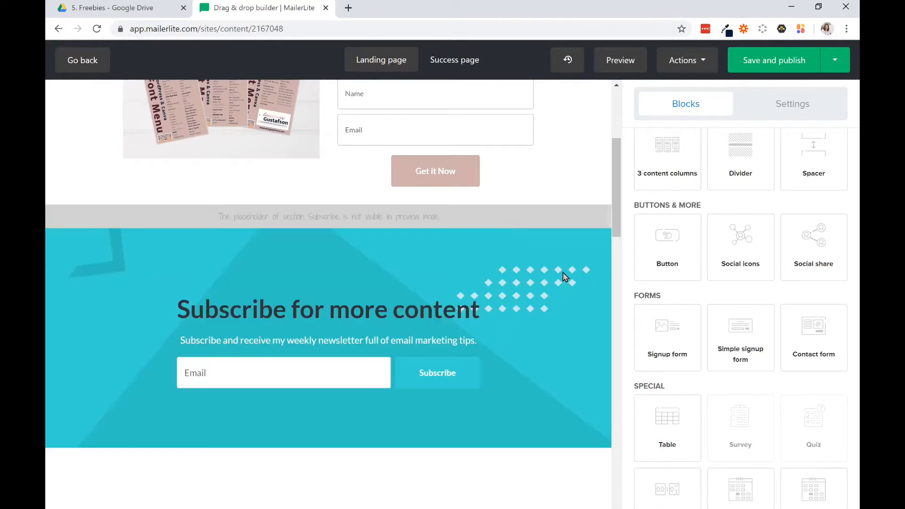
Remove the Subscribe section placeholder and the Subscribe for more content form block from the landing page.
scroll(617, 233, up, 1)
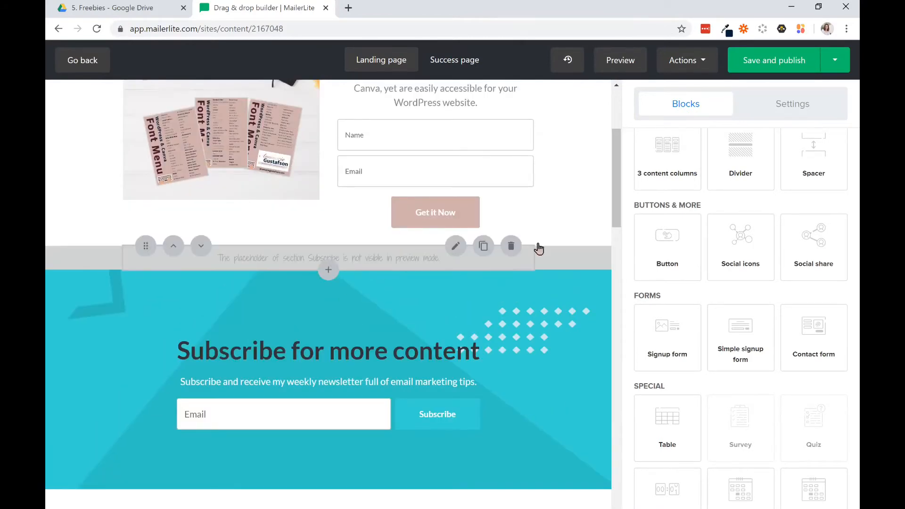
scroll(621, 193, down, 1)
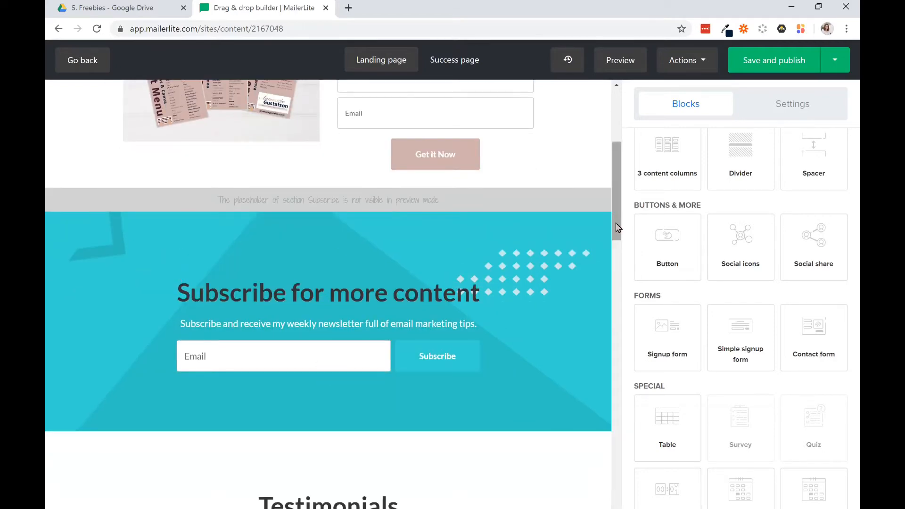
drag(618, 227, 607, 83)
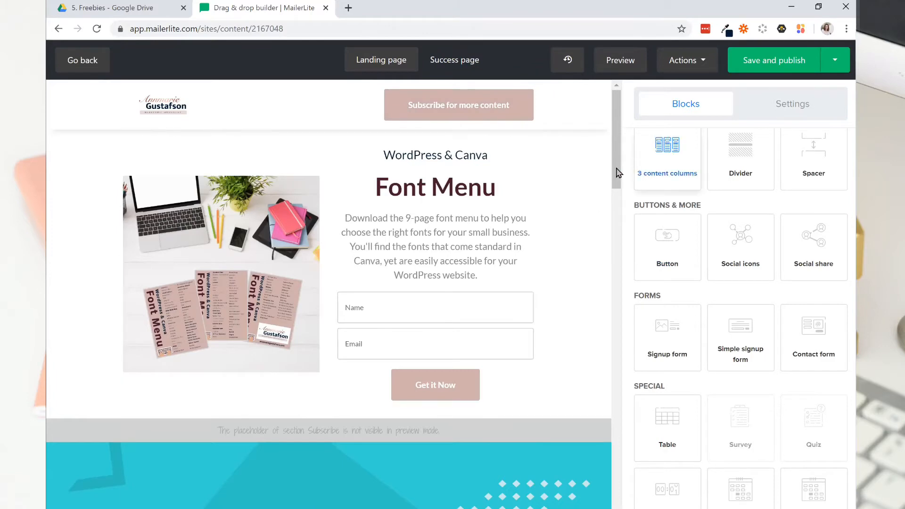
scroll(621, 196, down, 5)
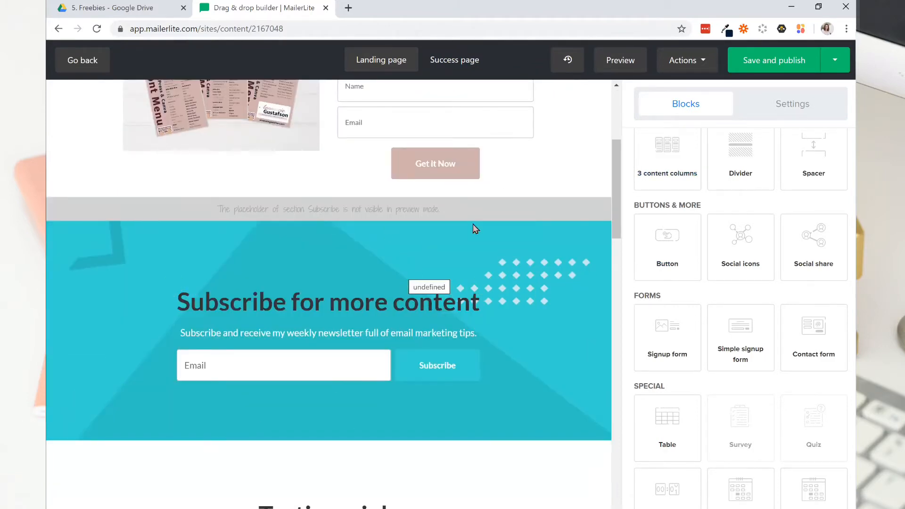
click(511, 198)
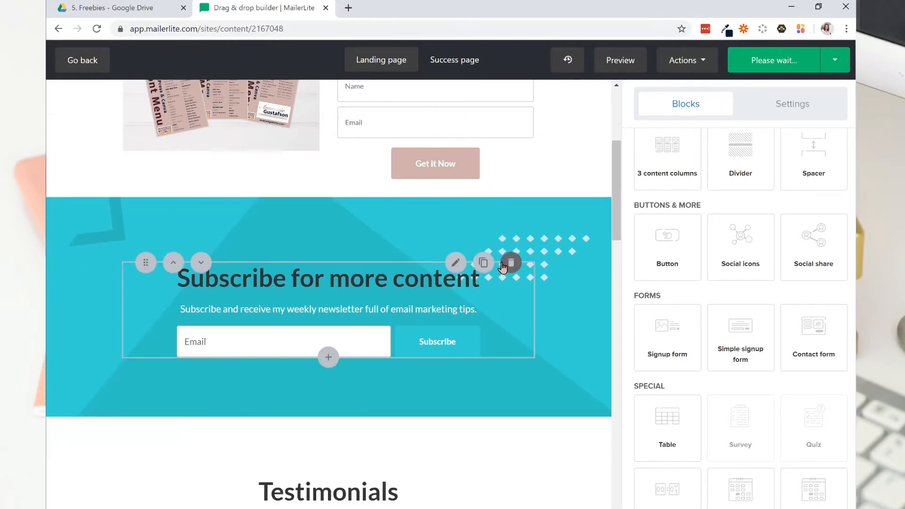
click(504, 265)
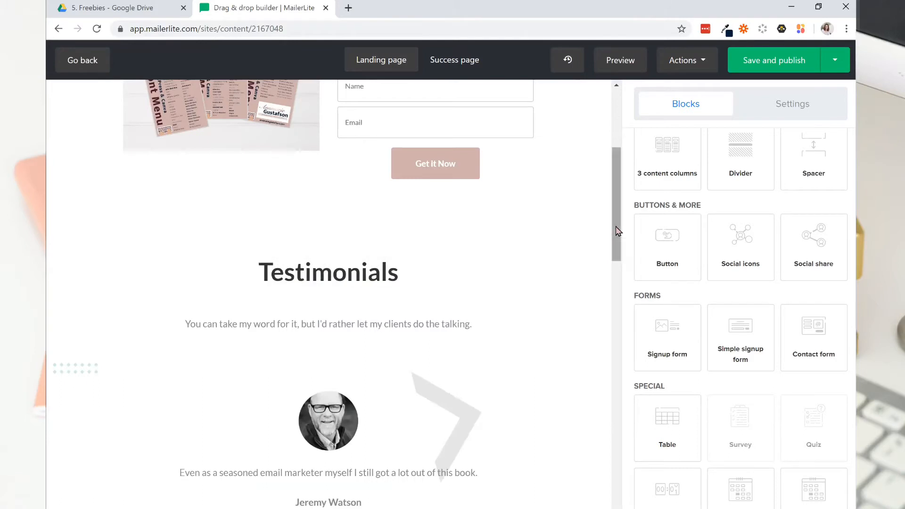
Remove the Testimonials heading, its introductory text and the customer testimonial carousel from the landing page.
drag(615, 227, 616, 235)
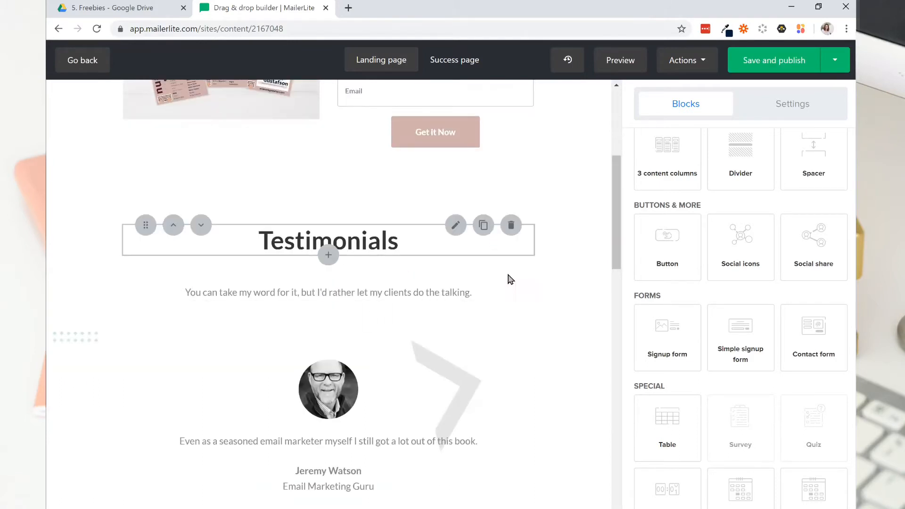
scroll(613, 264, down, 9)
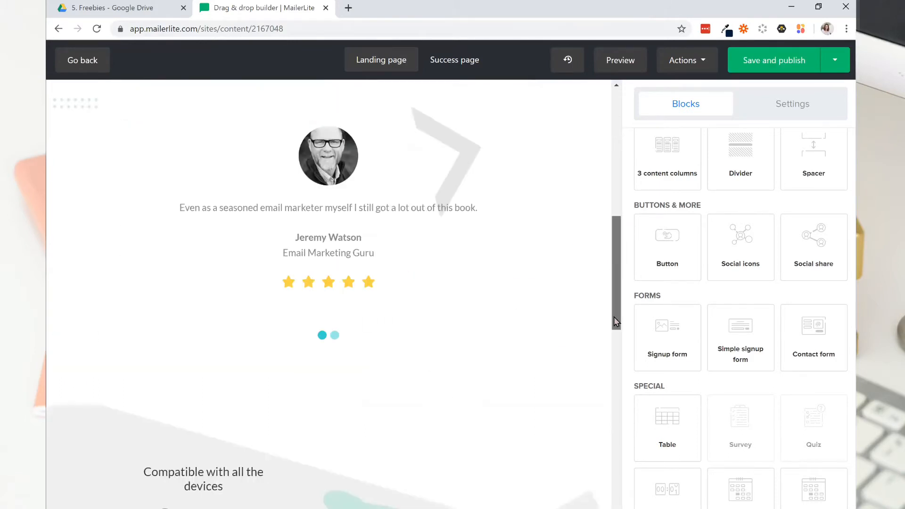
scroll(590, 273, up, 5)
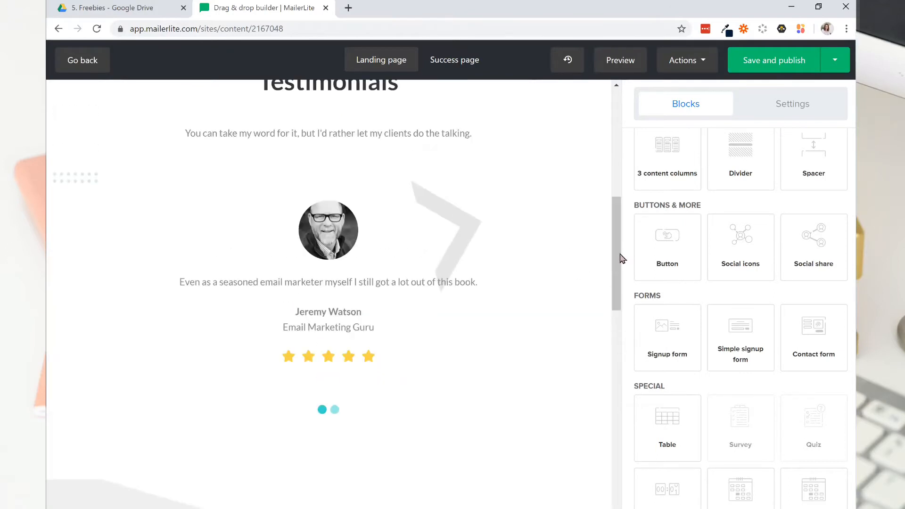
scroll(376, 137, up, 5)
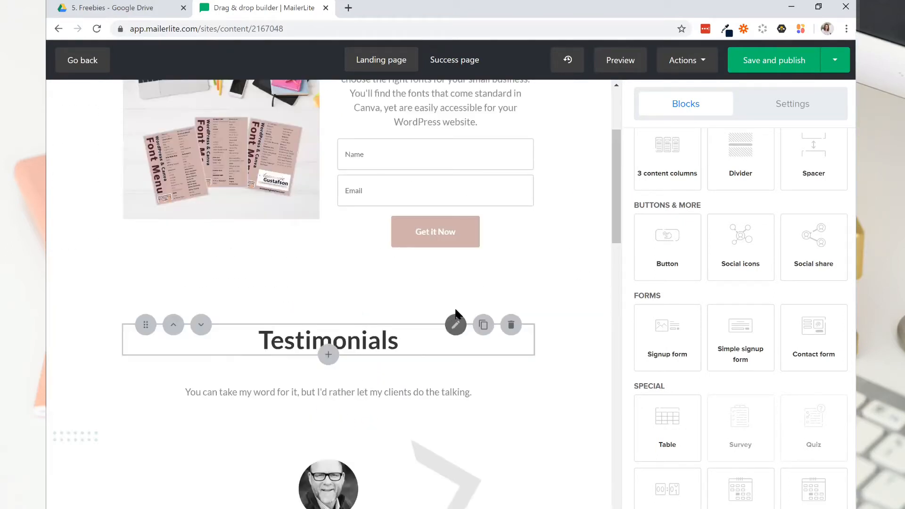
click(507, 328)
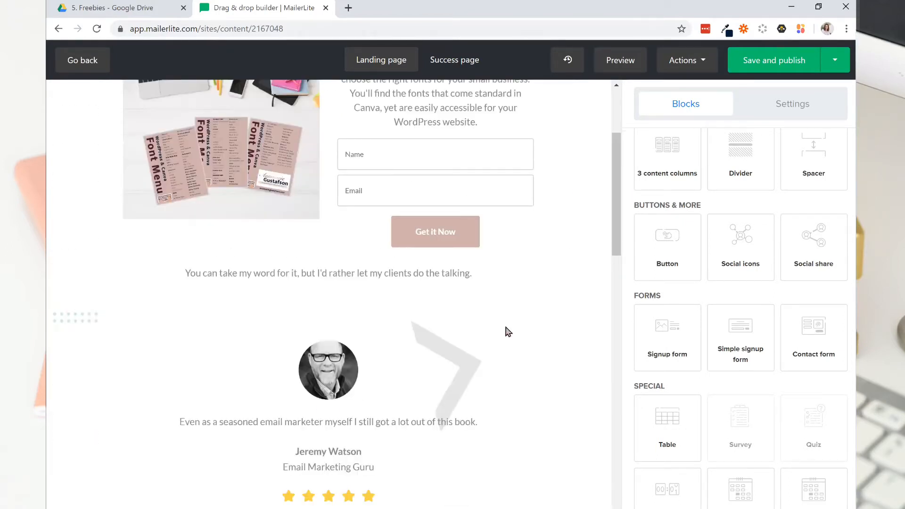
click(510, 265)
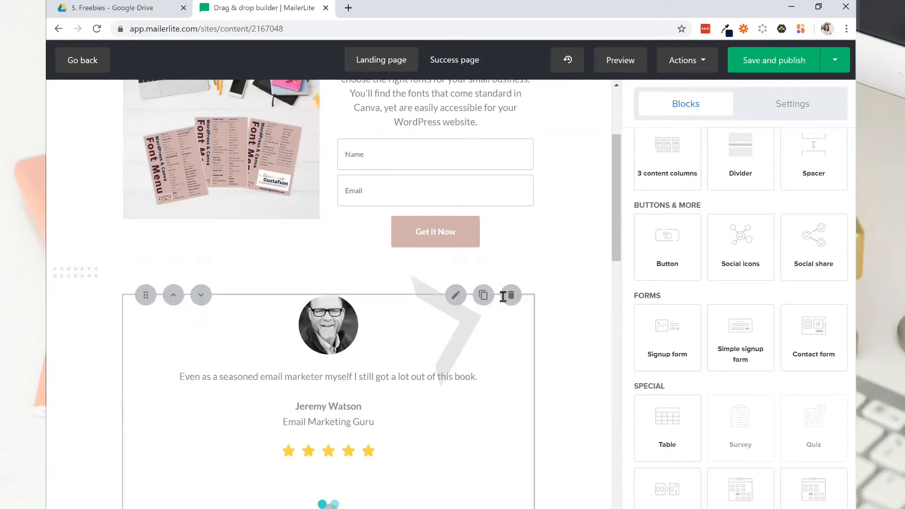
click(507, 300)
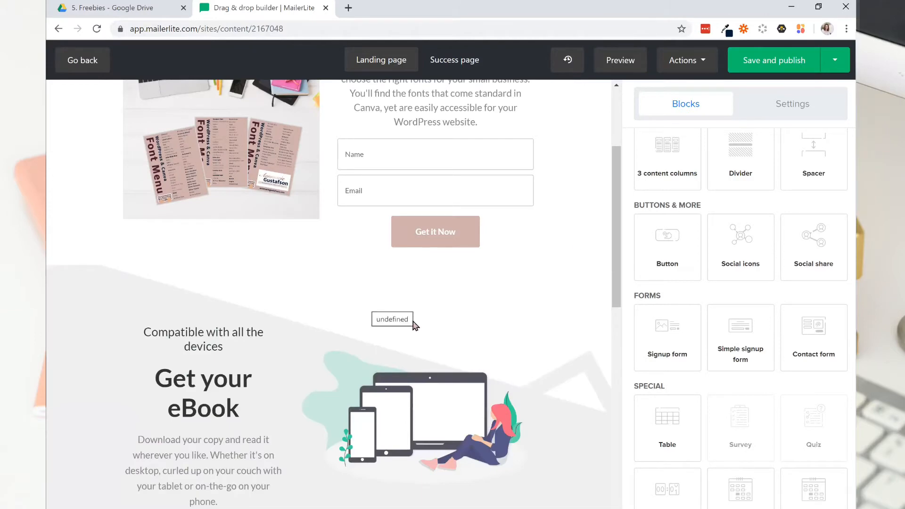
Review the remaining landing page layout from the font menu signup form to the Get your eBook block.
drag(611, 238, 616, 154)
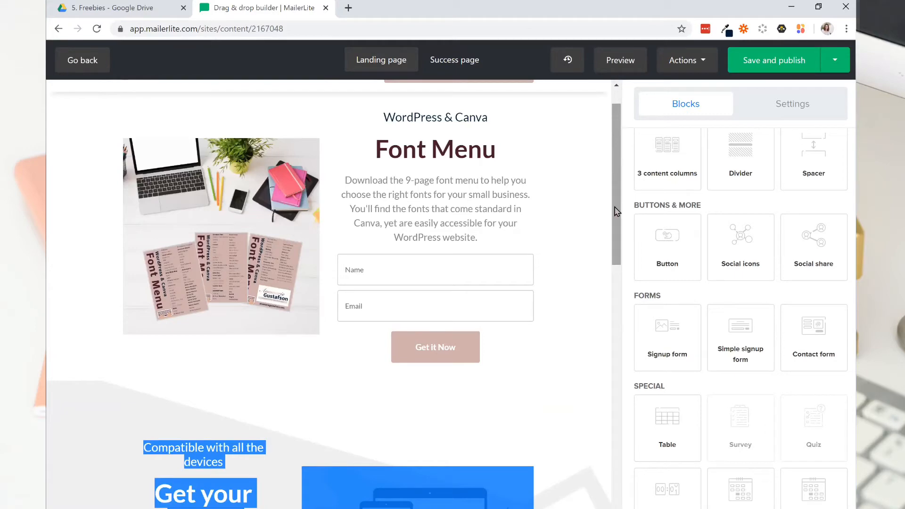
scroll(613, 159, up, 1)
drag(613, 163, 620, 224)
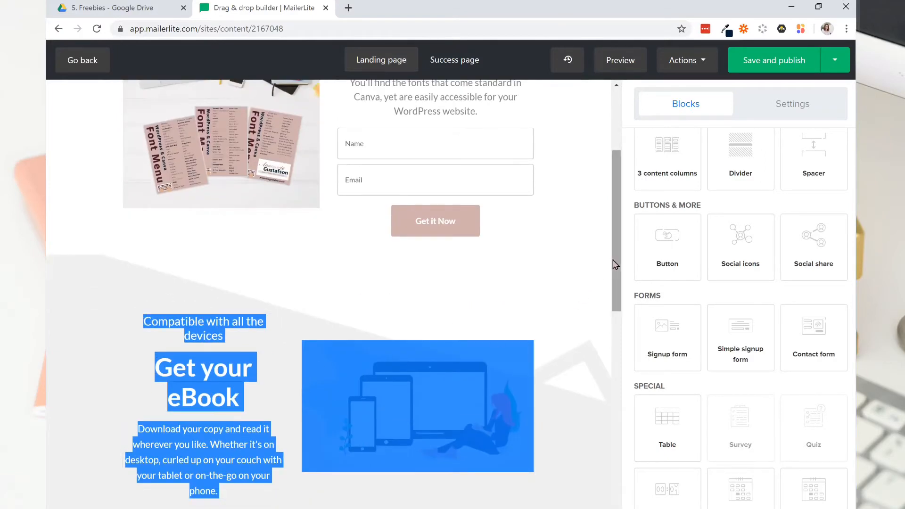
drag(617, 263, 616, 272)
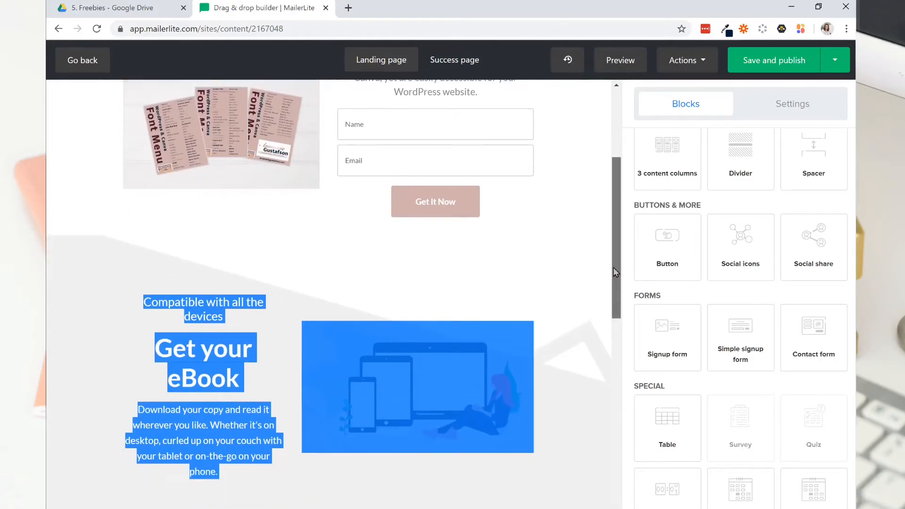
click(565, 366)
scroll(616, 278, down, 2)
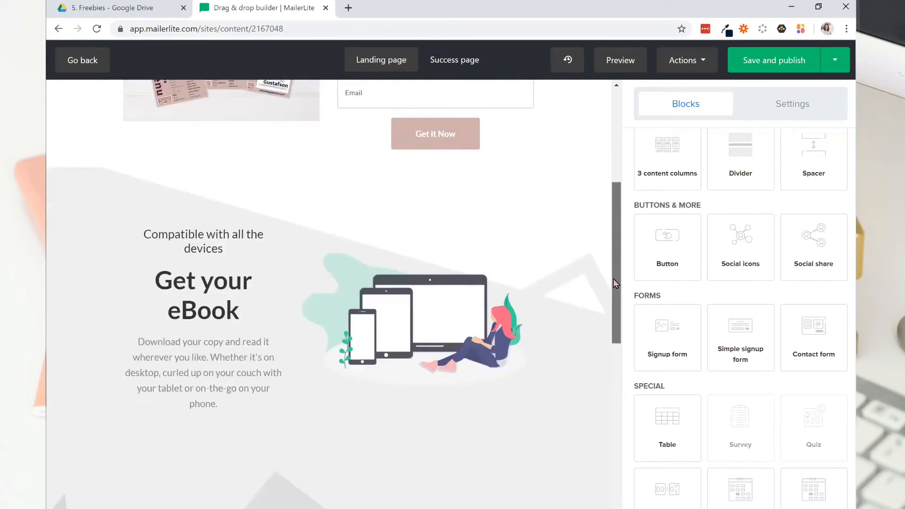
scroll(604, 232, up, 4)
scroll(606, 241, down, 5)
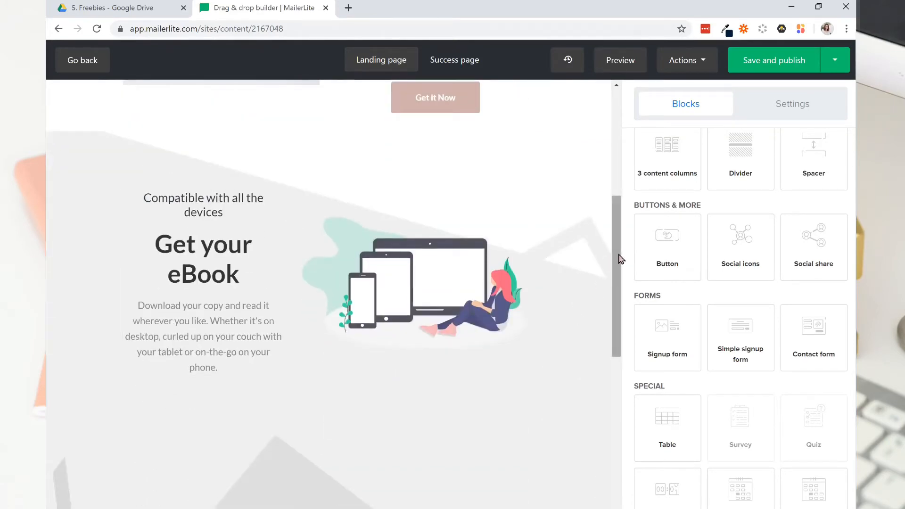
Remove the "Do you have any questions about this book?" contact form block from the landing page.
scroll(620, 264, down, 3)
scroll(632, 304, down, 3)
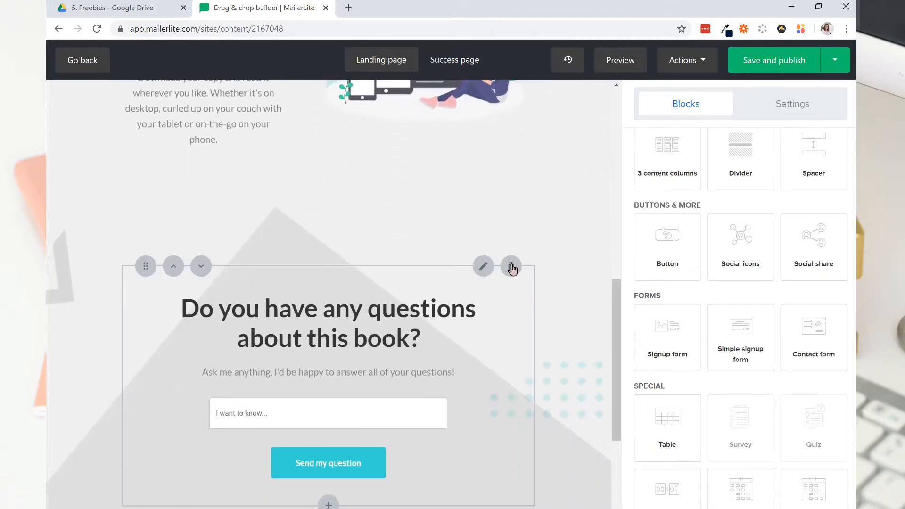
click(511, 266)
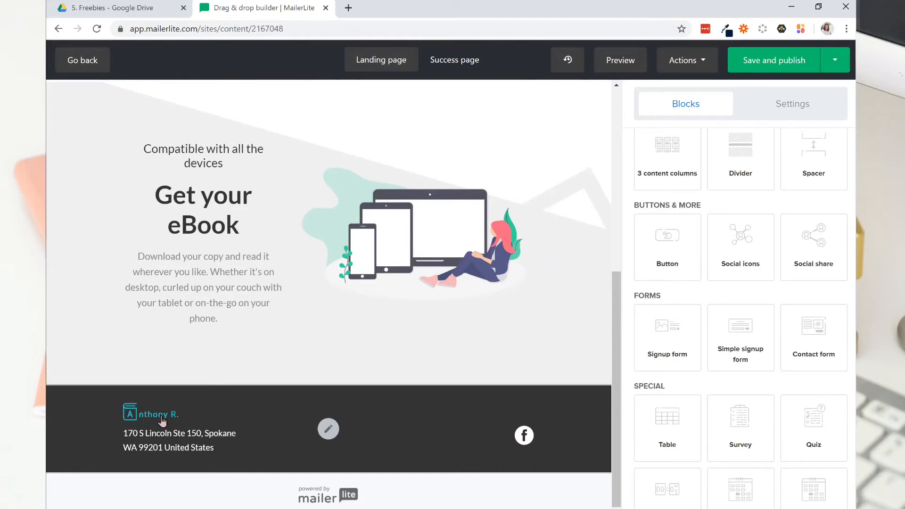
Replace the template logo in the footer with the brand logo image from the file manager.
click(330, 430)
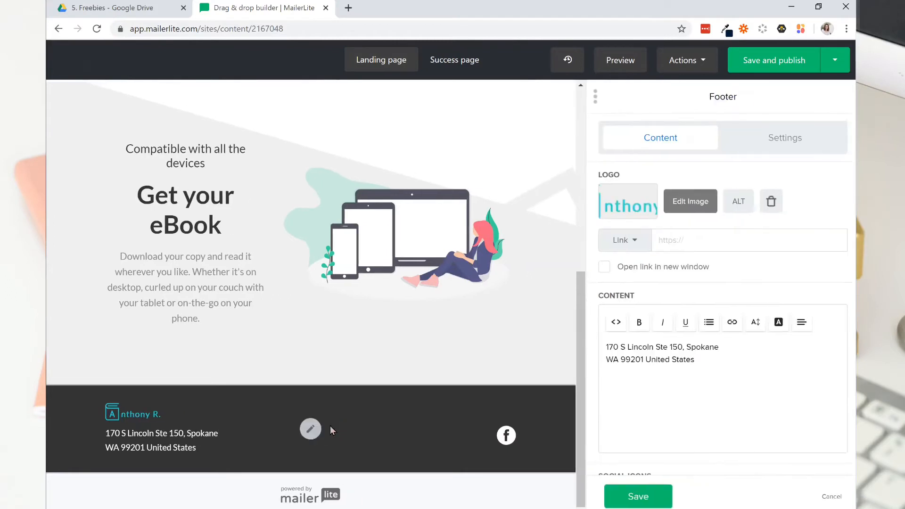
click(773, 203)
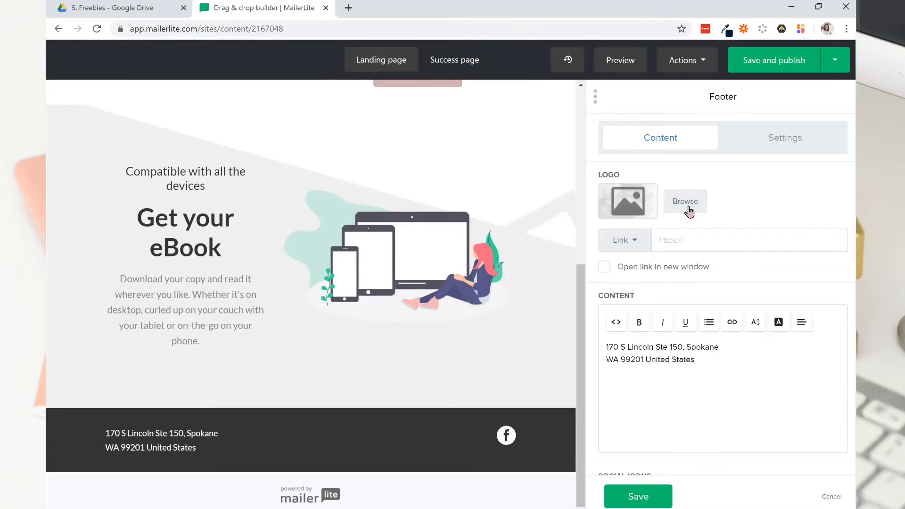
click(689, 208)
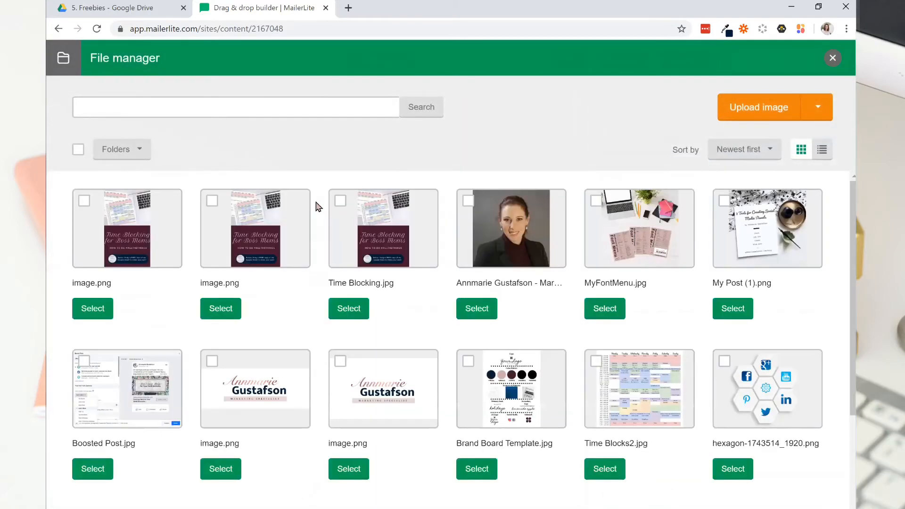
click(347, 469)
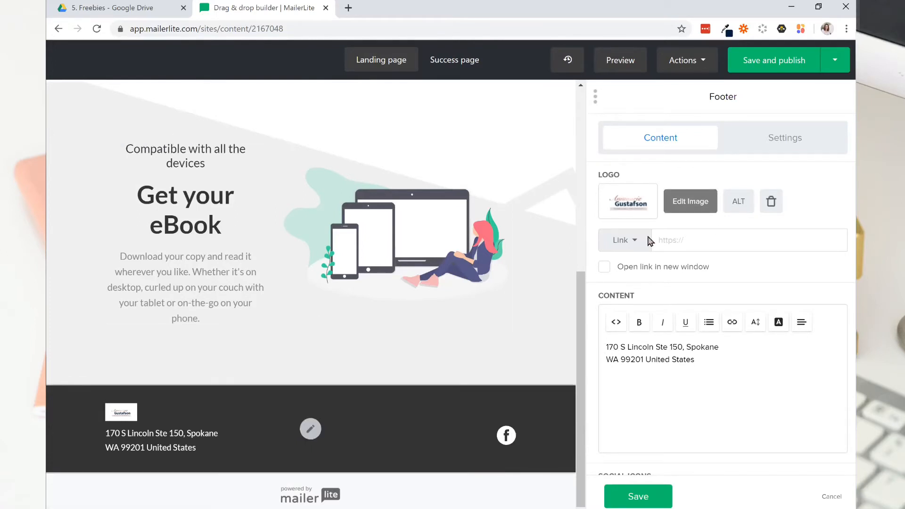
Add a Twitter social link beside Facebook in the footer, leaving its address empty, and save the footer.
scroll(669, 395, down, 2)
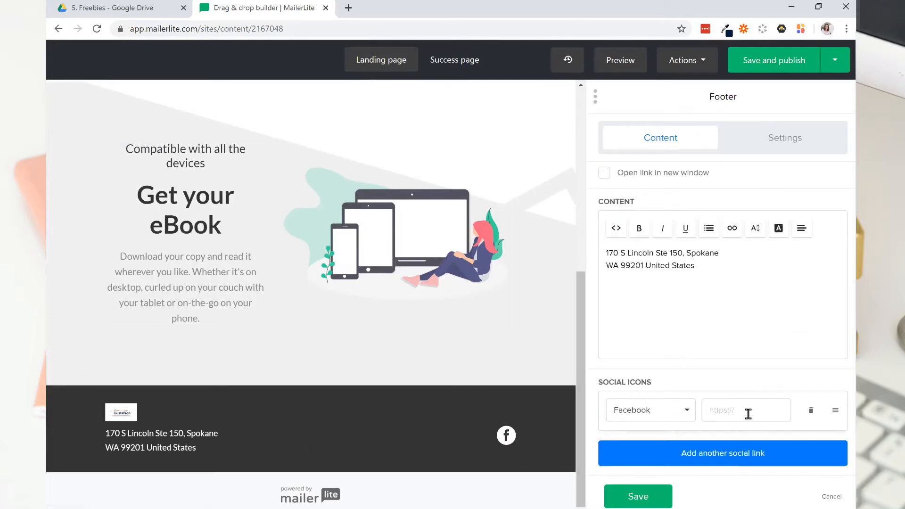
click(782, 412)
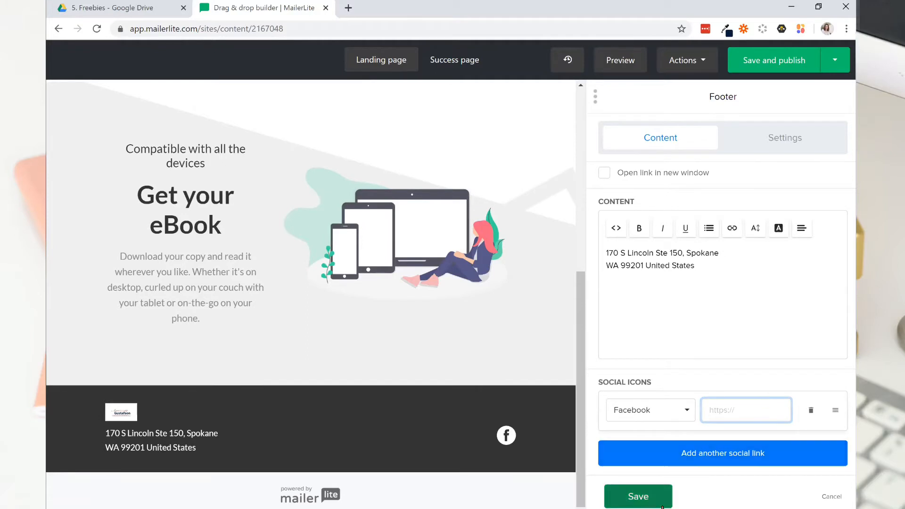
click(655, 458)
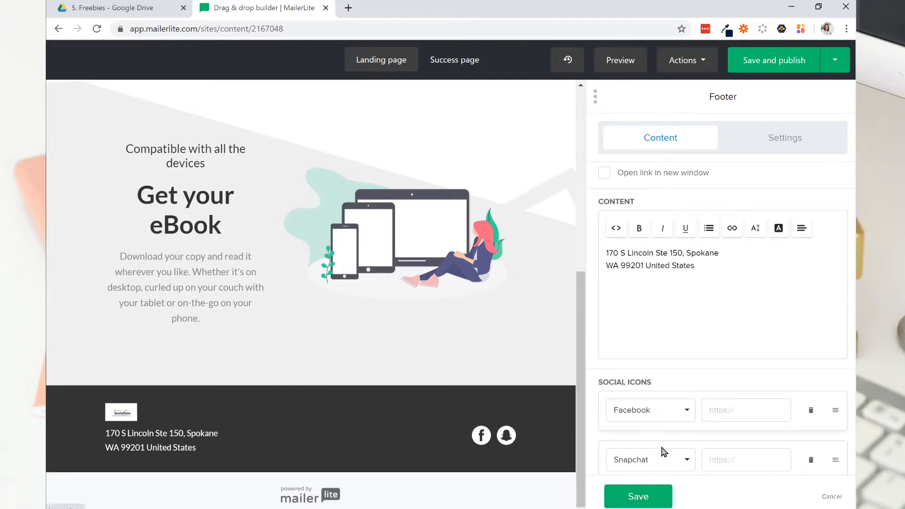
click(670, 464)
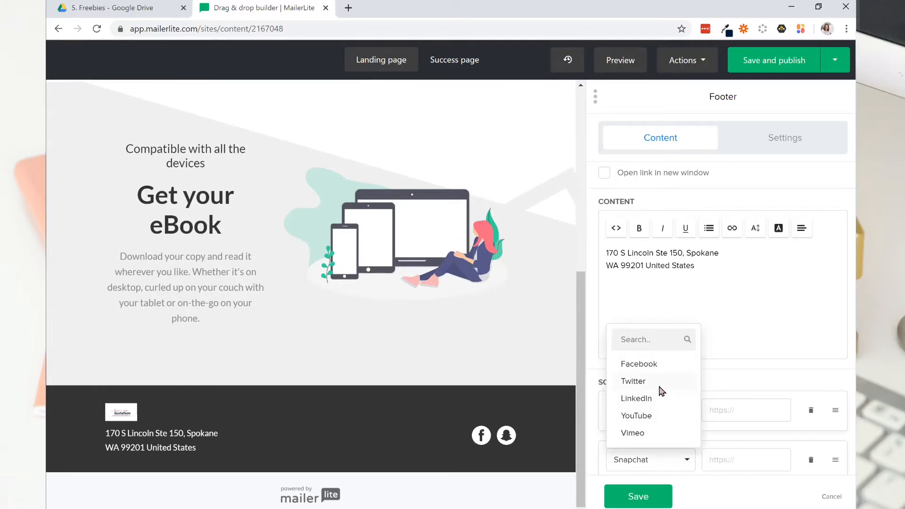
click(659, 386)
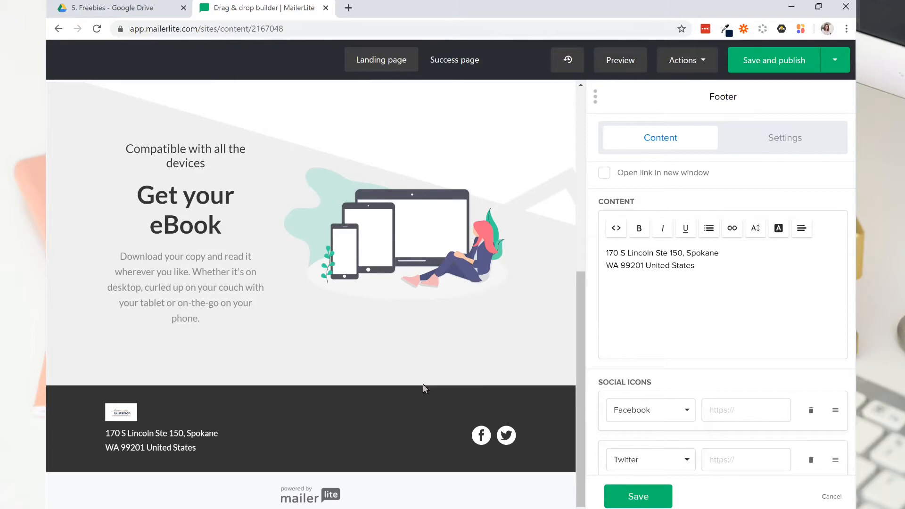
click(734, 457)
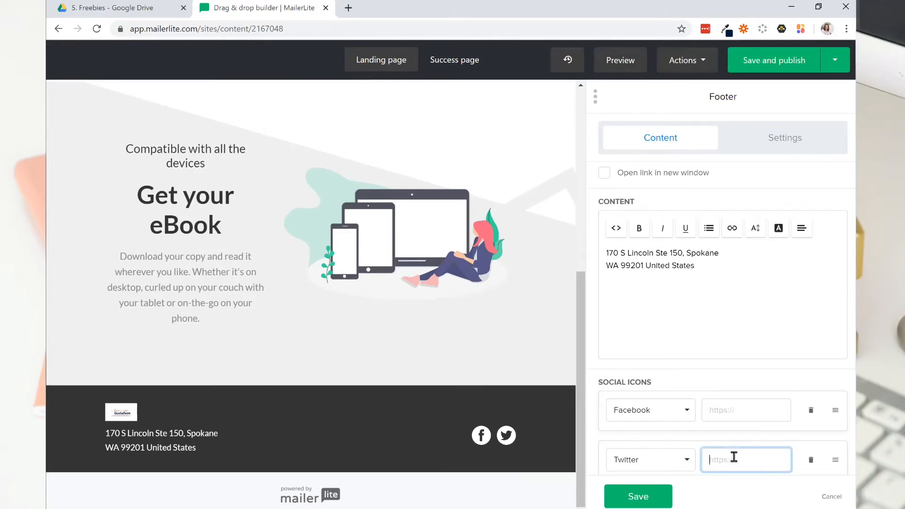
click(632, 495)
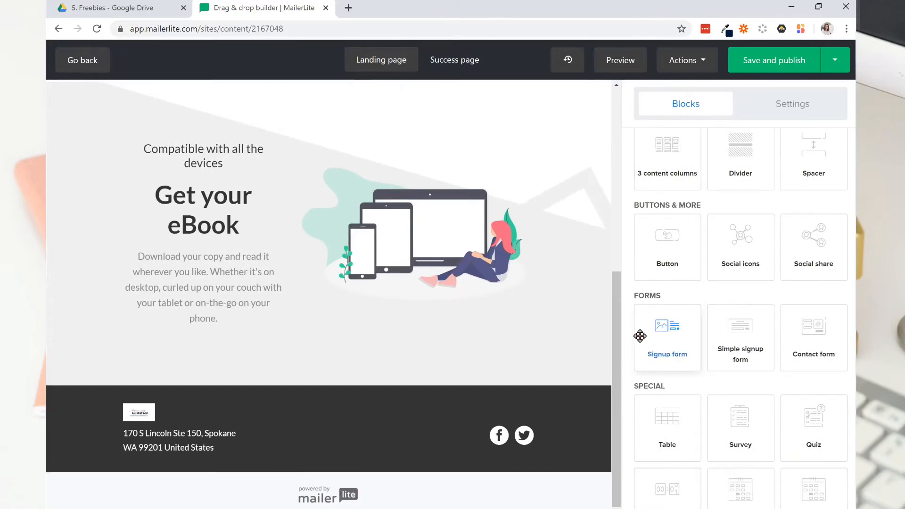
Remove the "Get your eBook" device compatibility block from beneath the font menu signup form.
drag(619, 396, 607, 172)
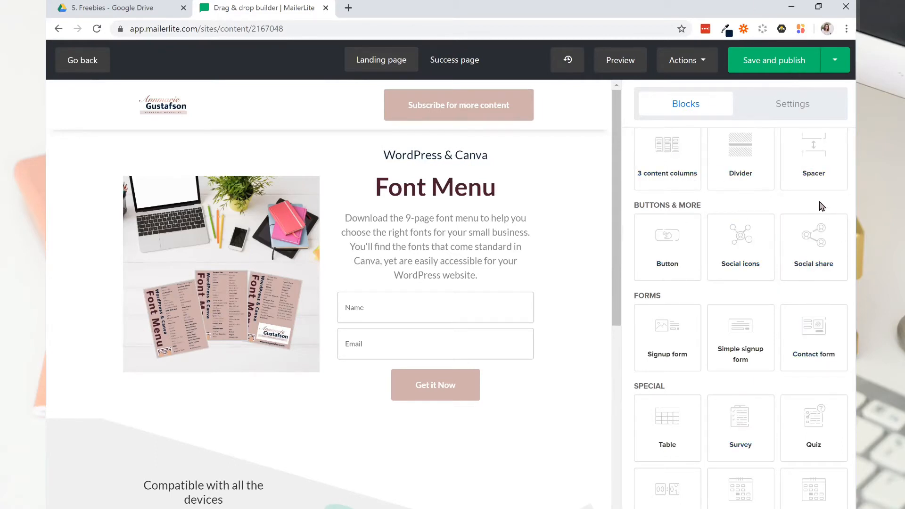
scroll(694, 306, down, 3)
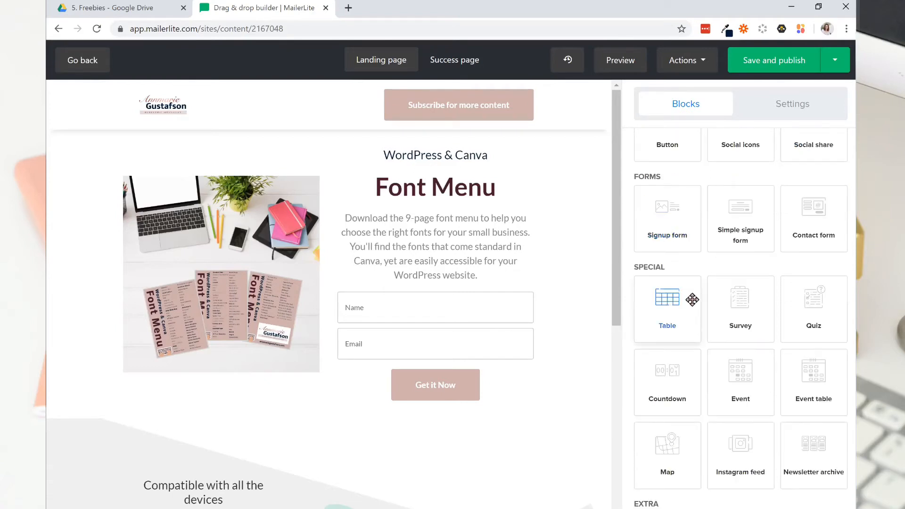
scroll(769, 311, down, 2)
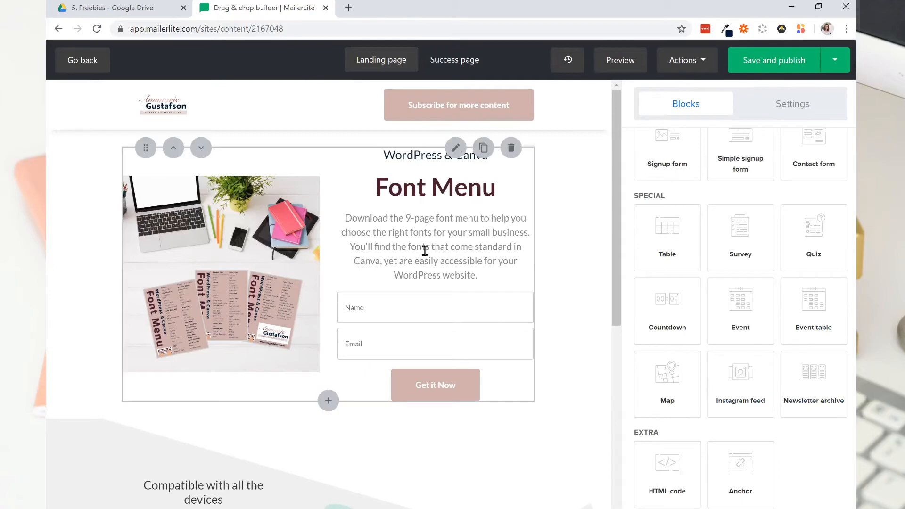
scroll(649, 434, down, 4)
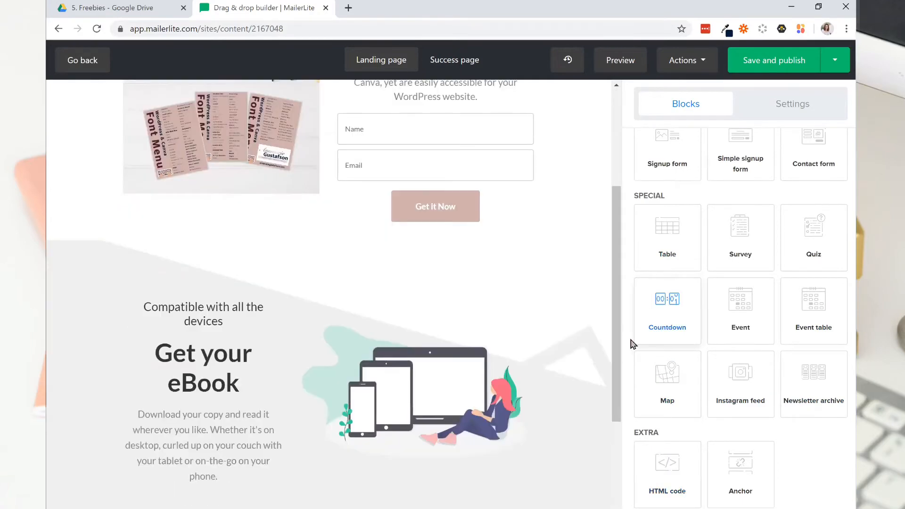
mouse_move(618, 349)
mouse_down()
mouse_move(615, 239)
mouse_move(614, 348)
mouse_up()
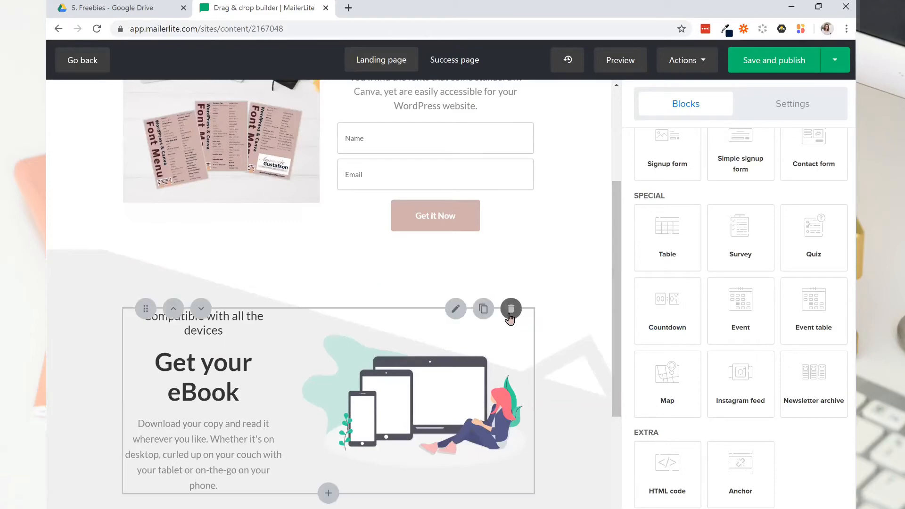
click(511, 309)
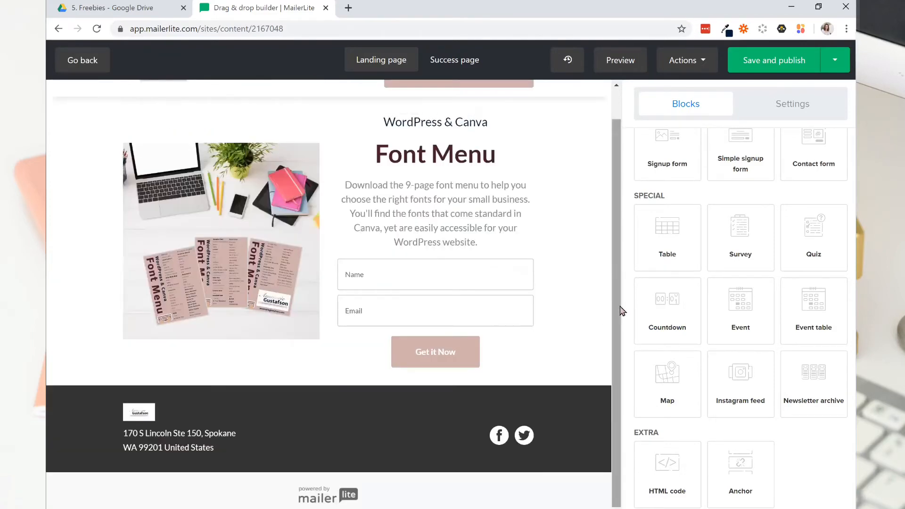
Change the header layout to Logo / Social Icons in place of the subscribe button.
scroll(617, 312, up, 1)
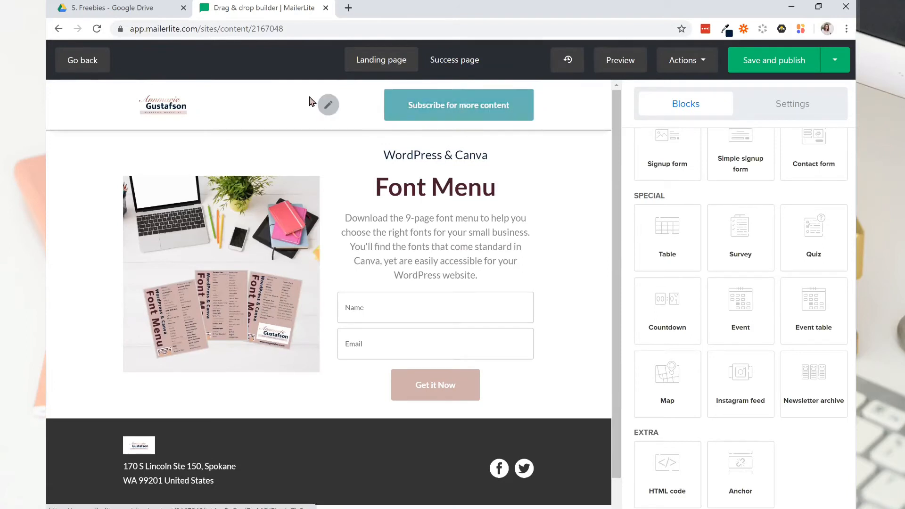
click(328, 106)
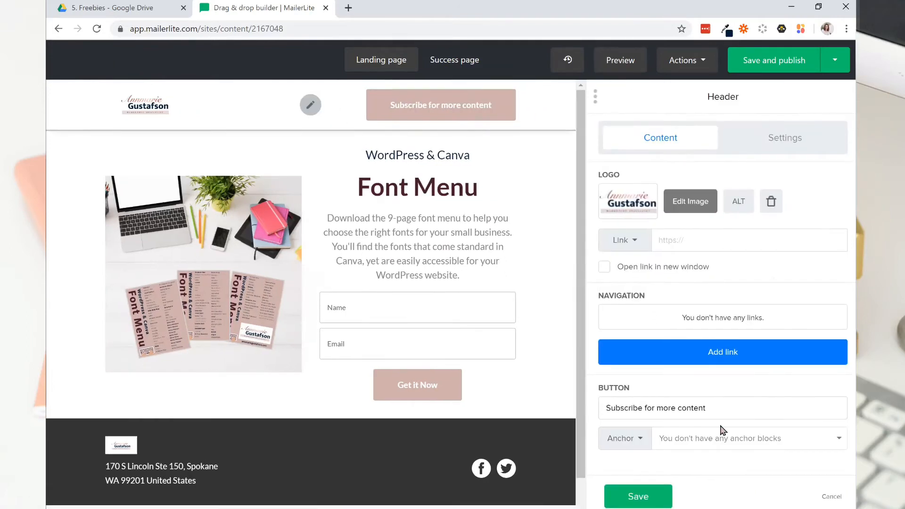
click(785, 140)
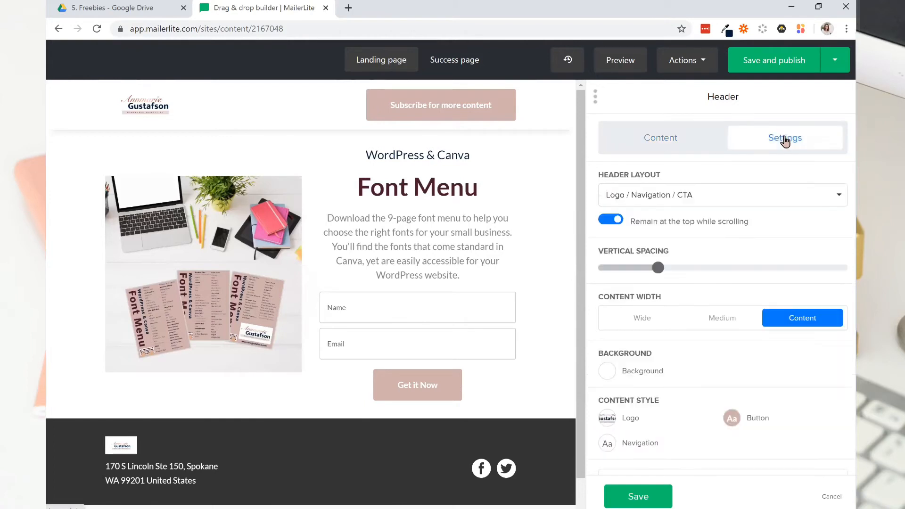
click(743, 200)
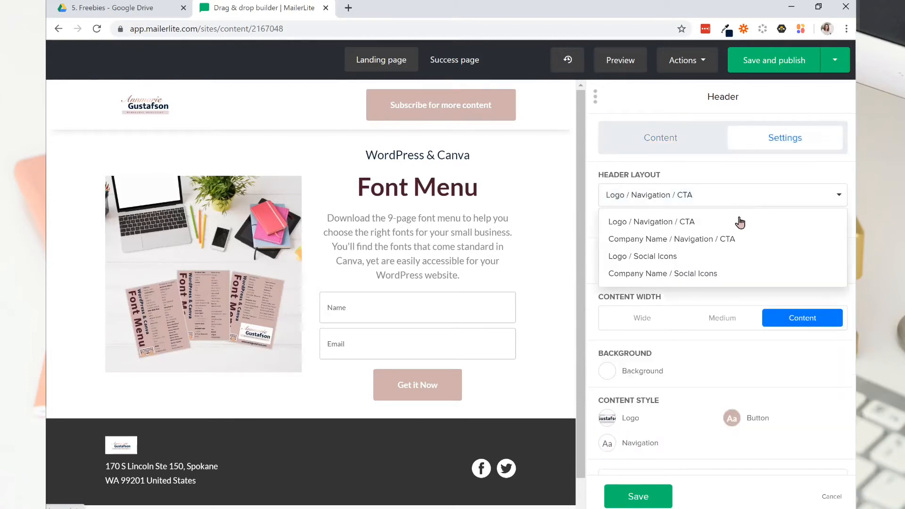
click(741, 258)
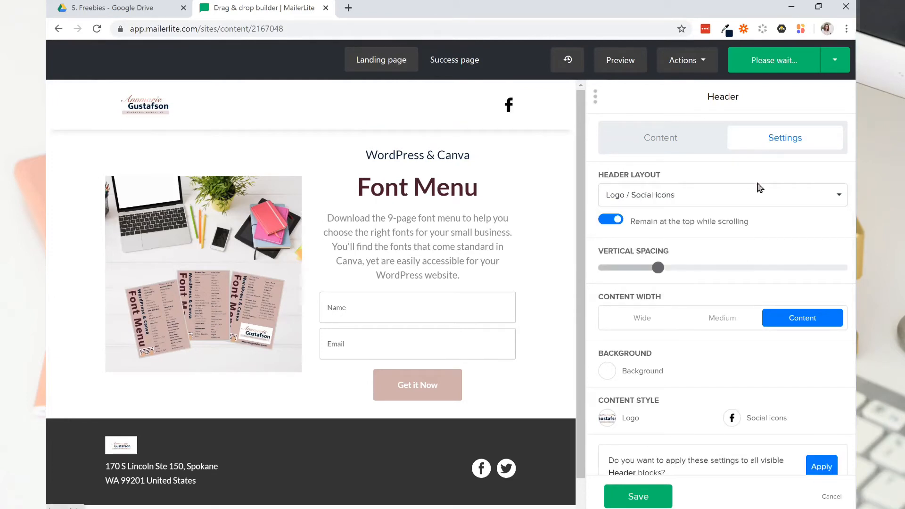
click(747, 197)
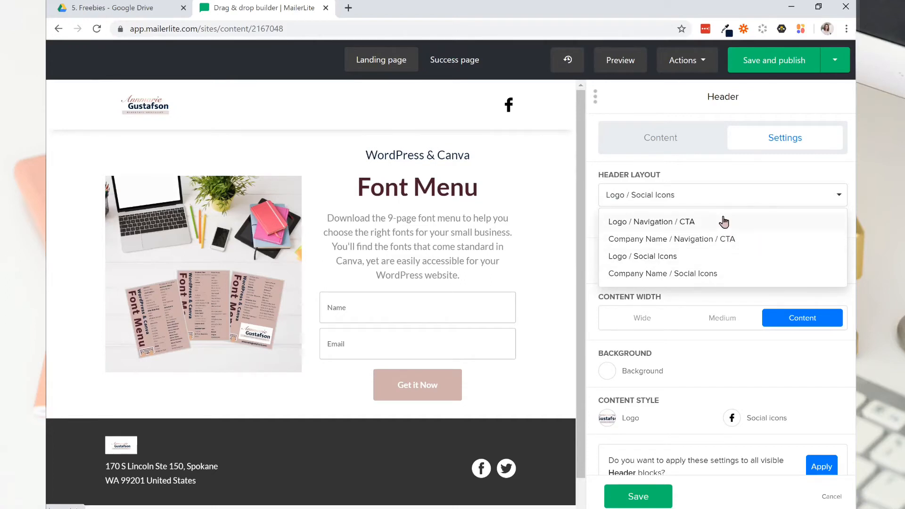
click(703, 168)
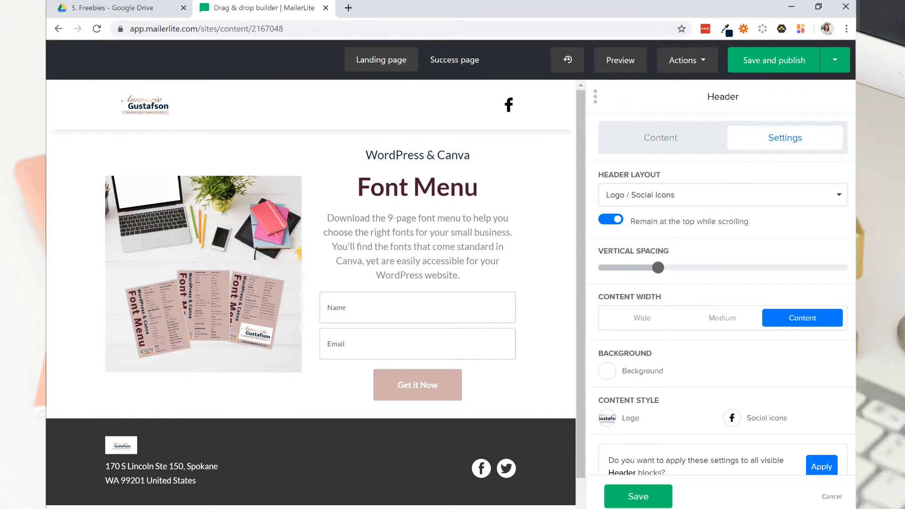
scroll(738, 353, down, 1)
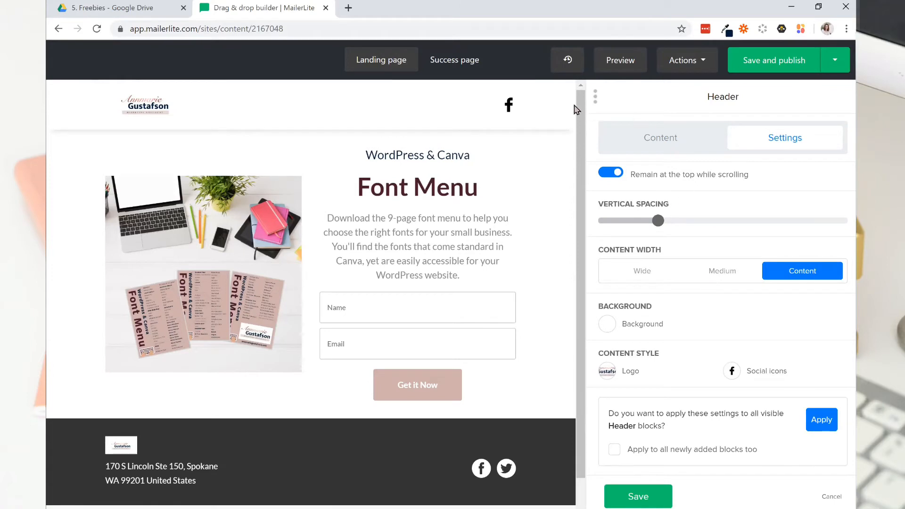
Delete the Facebook and Twitter social icons from the footer.
mouse_move(295, 132)
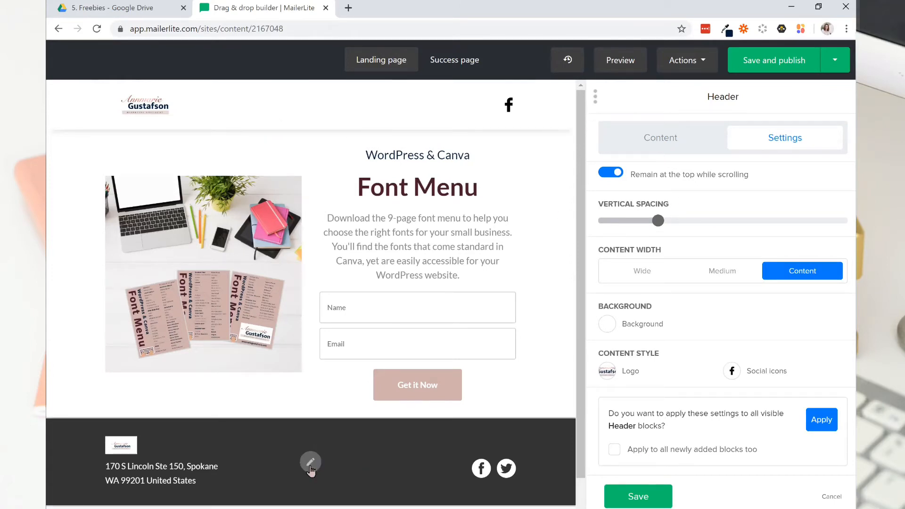
click(310, 462)
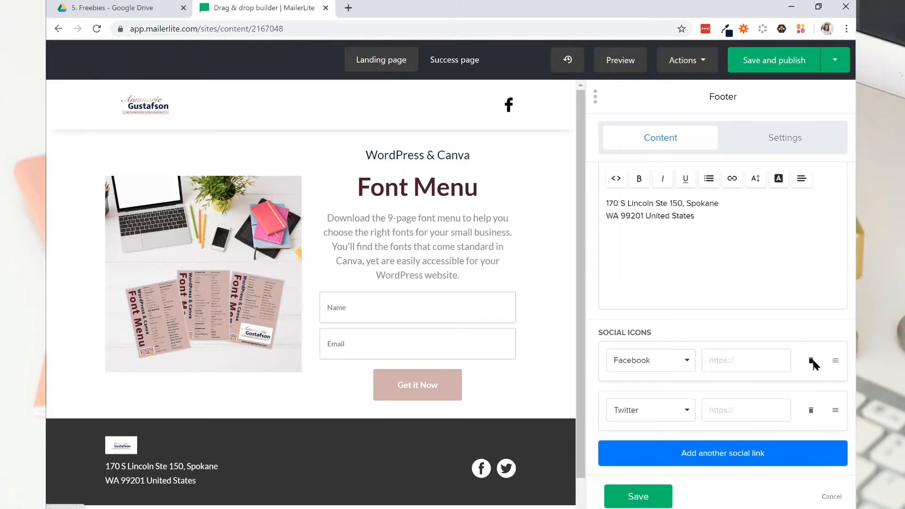
click(811, 362)
click(811, 410)
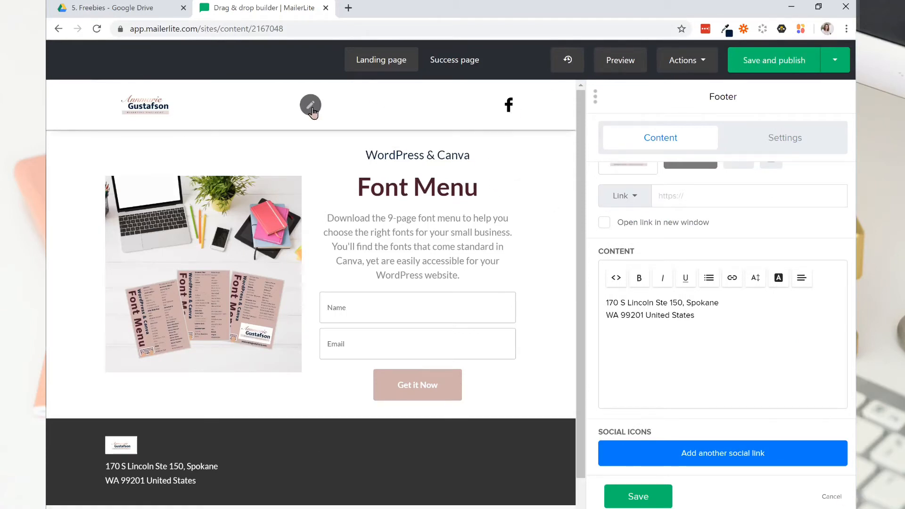
Add a YouTube social link beside Facebook in the header and save the header.
click(322, 109)
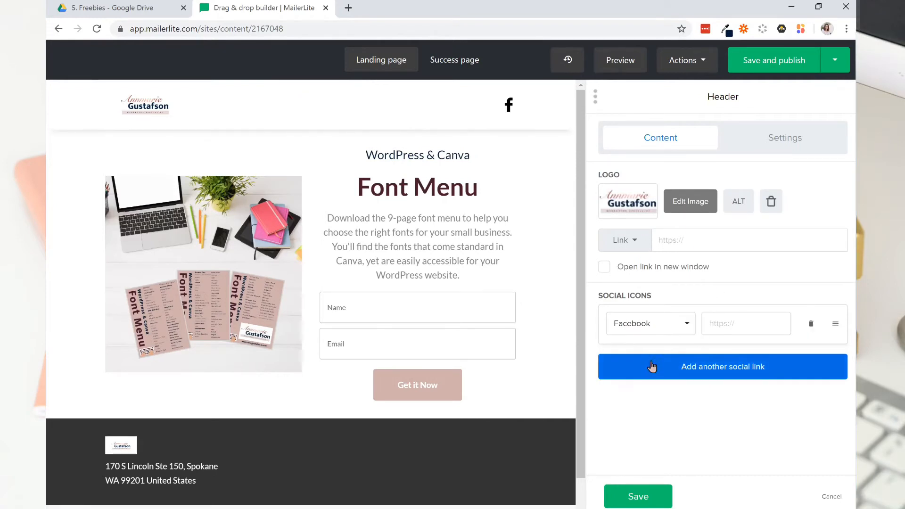
click(712, 373)
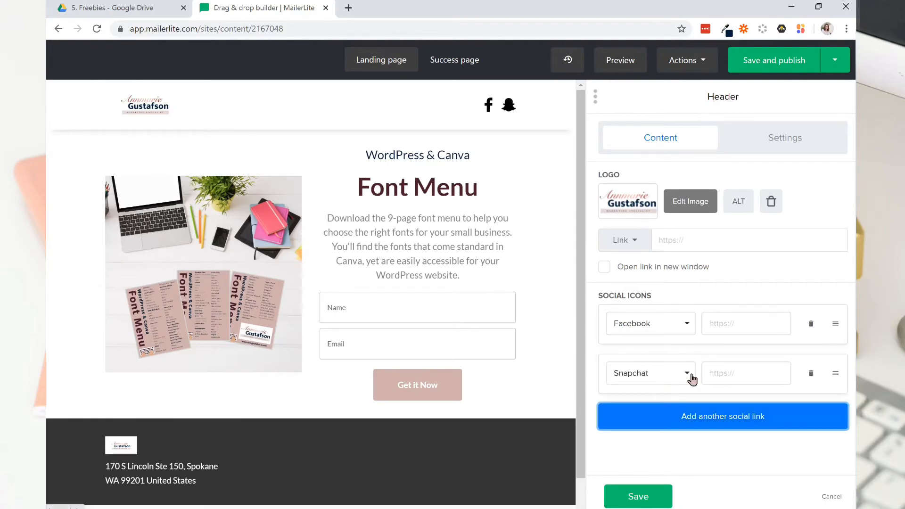
click(688, 374)
click(667, 336)
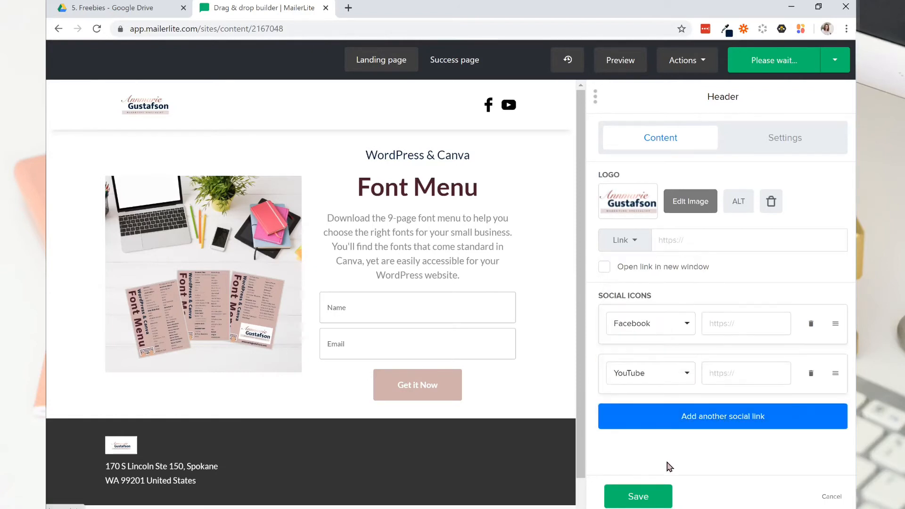
click(637, 495)
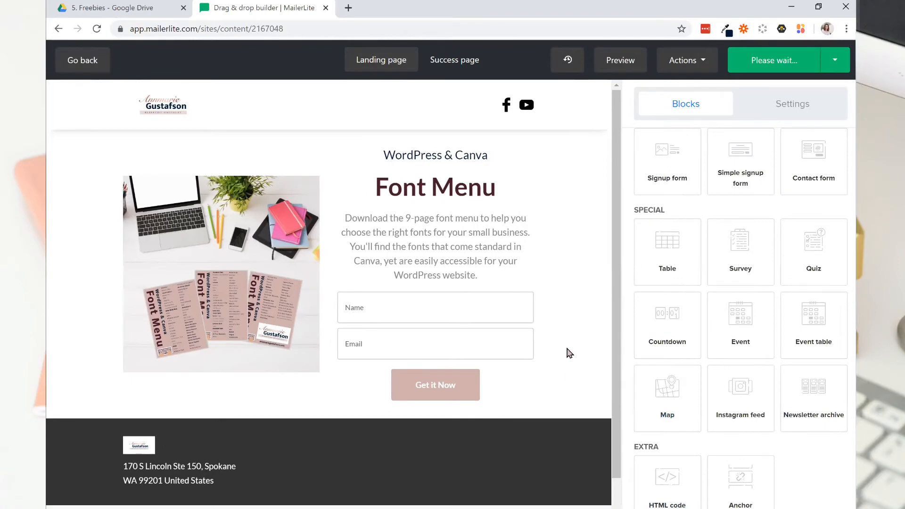
scroll(531, 257, down, 1)
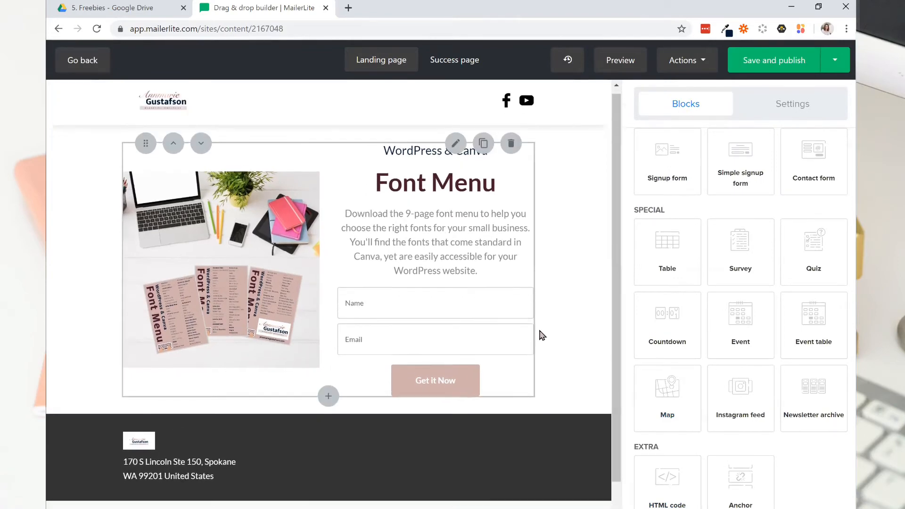
Change the font menu signup form's button action to Success page and save the block.
scroll(541, 325, down, 2)
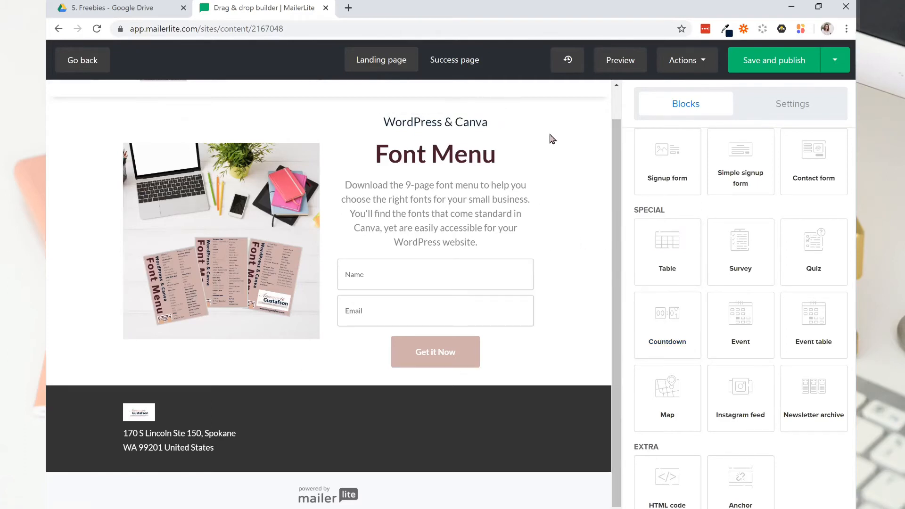
mouse_move(442, 365)
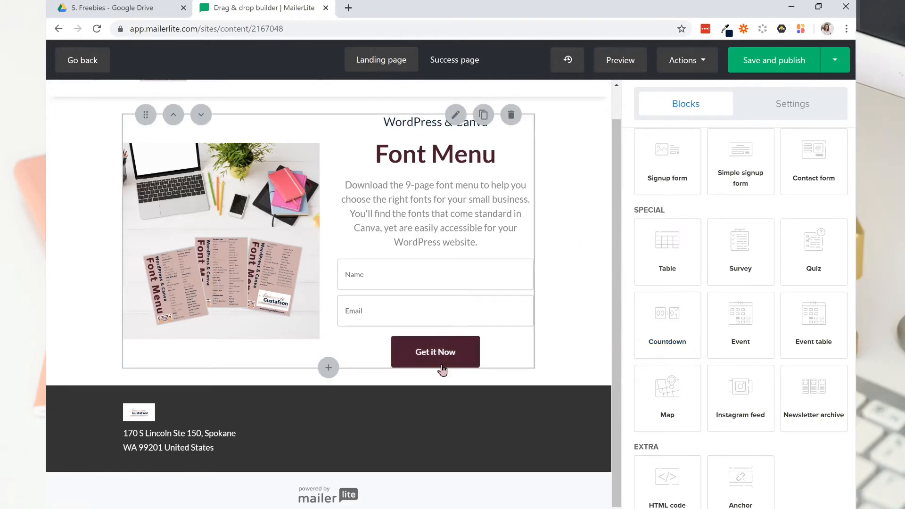
click(451, 119)
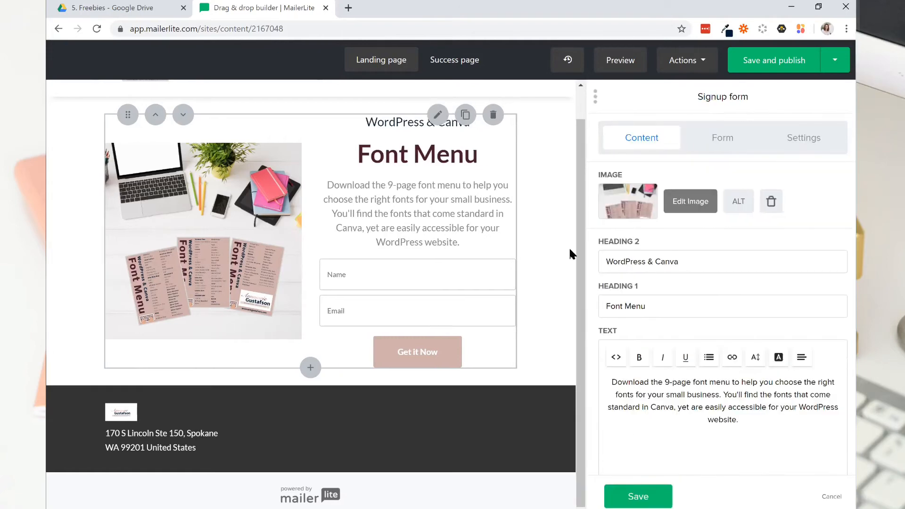
scroll(725, 416, down, 3)
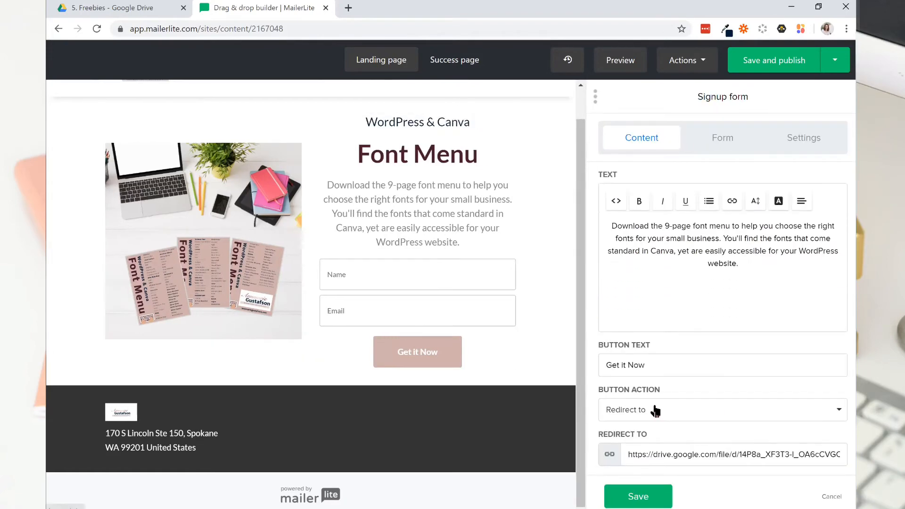
click(655, 410)
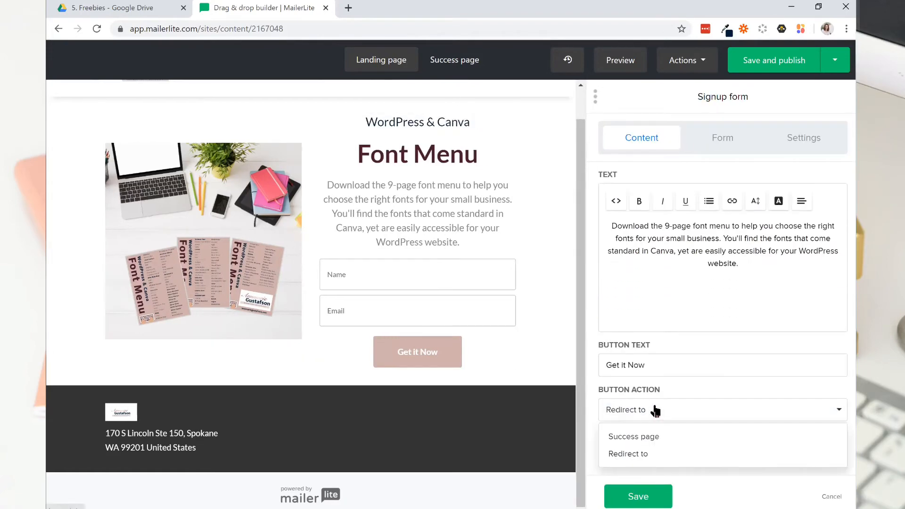
click(657, 442)
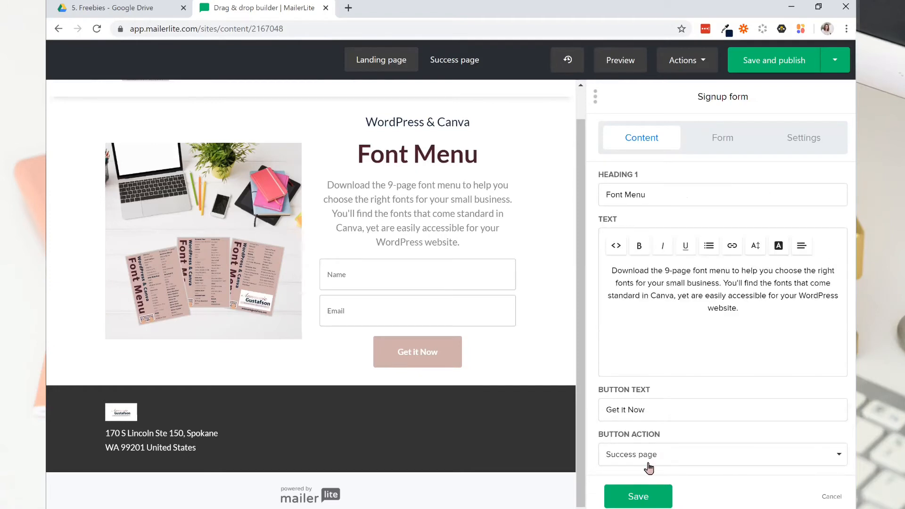
click(635, 497)
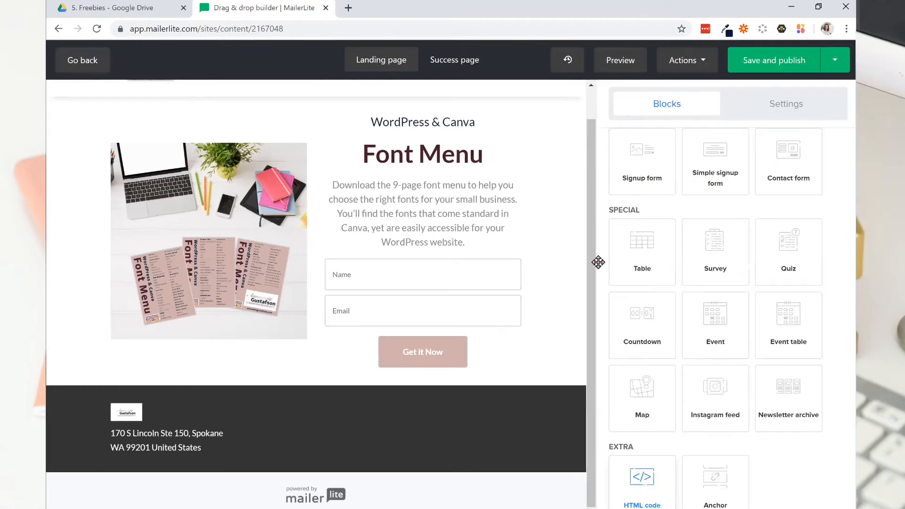
On the success page, change the second-level heading to "You got it :)" and the text to "You'll receive your font menu in your inbox soon.".
click(470, 65)
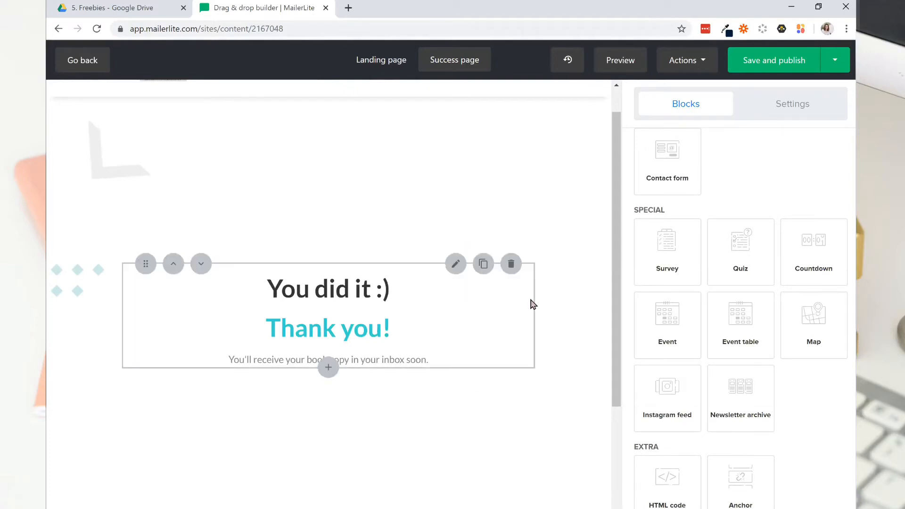
click(454, 264)
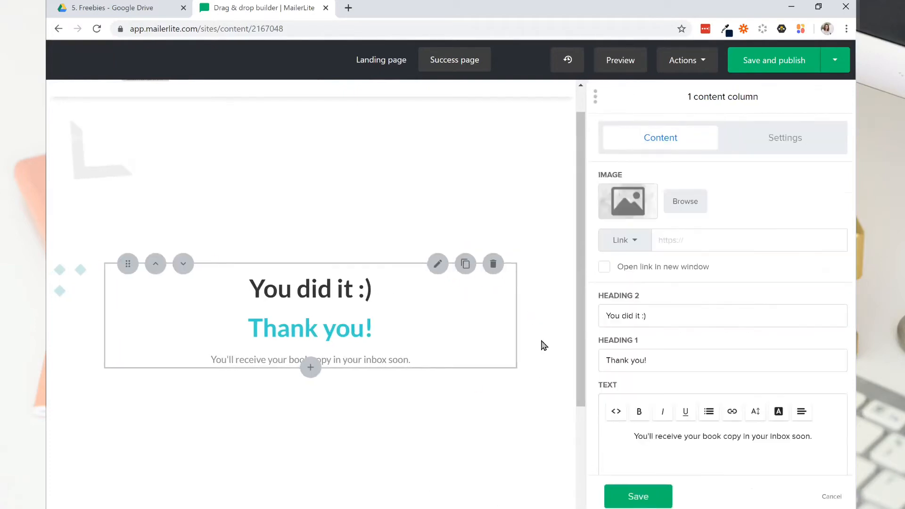
double_click(633, 317)
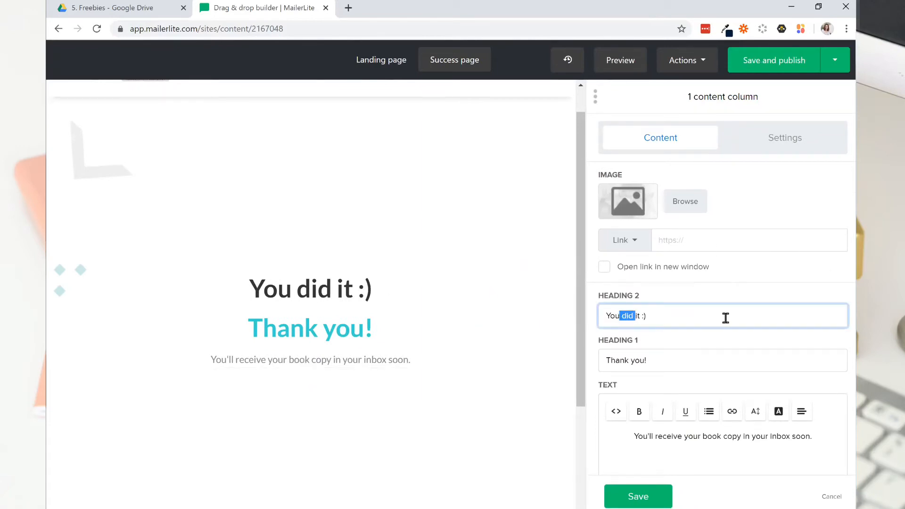
key(BackSpace)
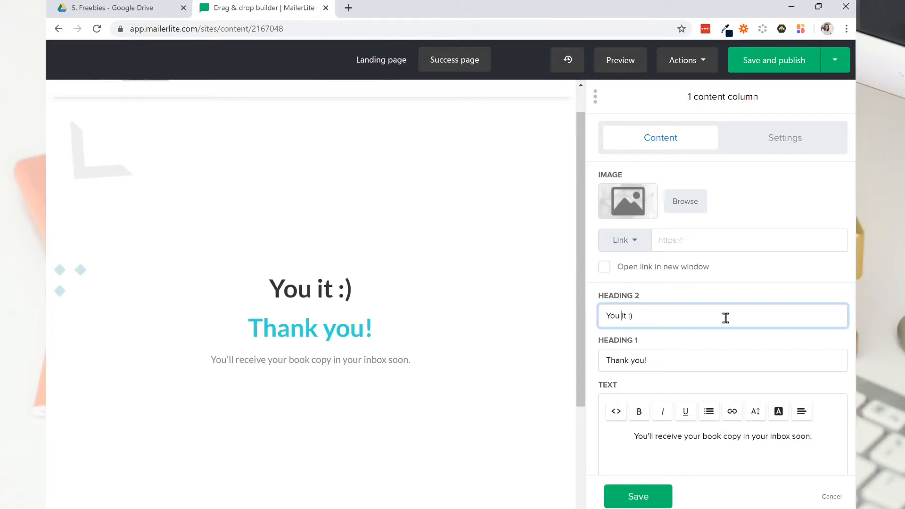
text(got)
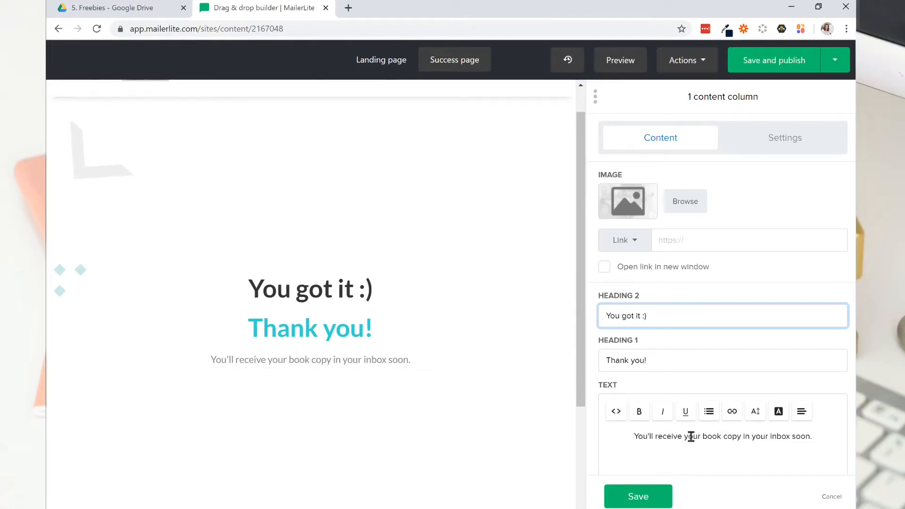
drag(743, 437, 702, 435)
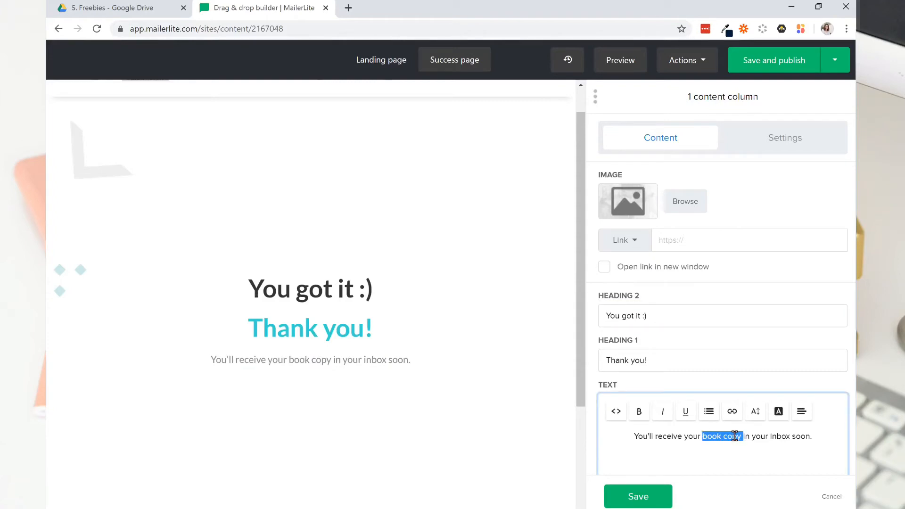
text(font mely)
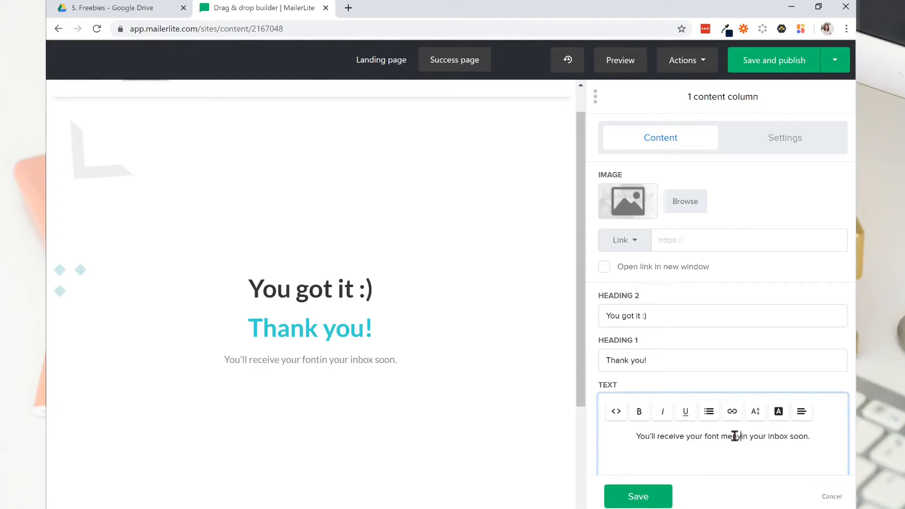
text(u)
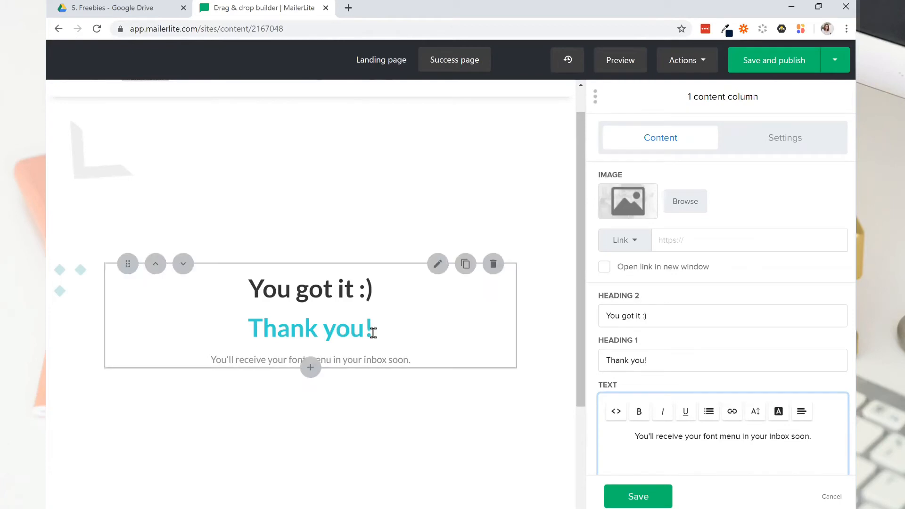
Set the "Thank you!" heading's font color to #491a2f and save the block.
click(795, 139)
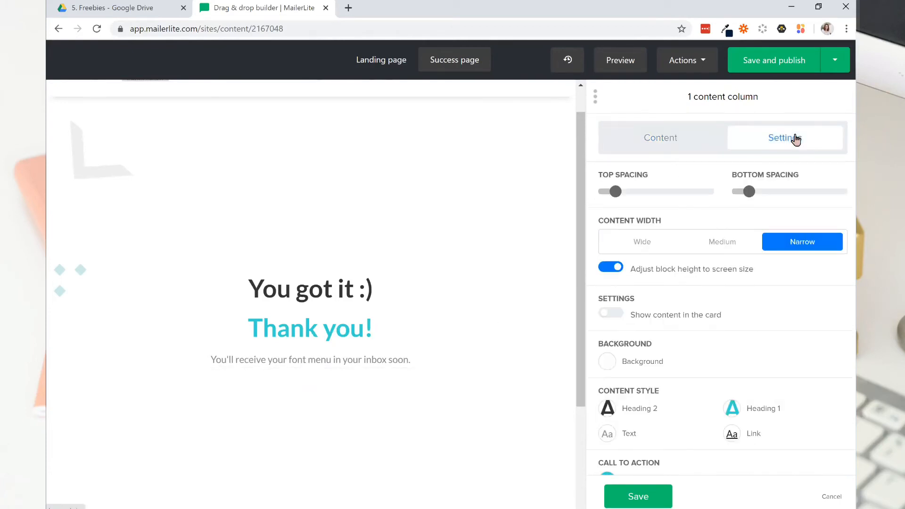
click(734, 411)
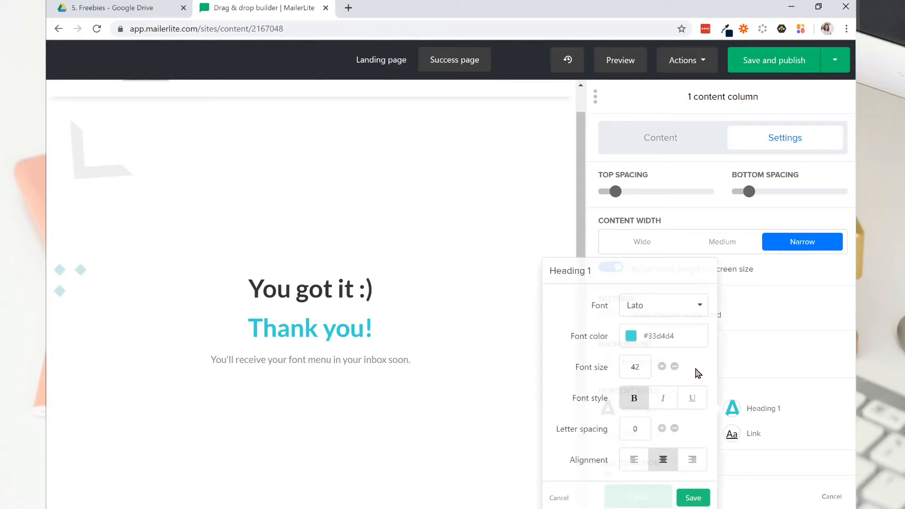
drag(683, 335, 648, 337)
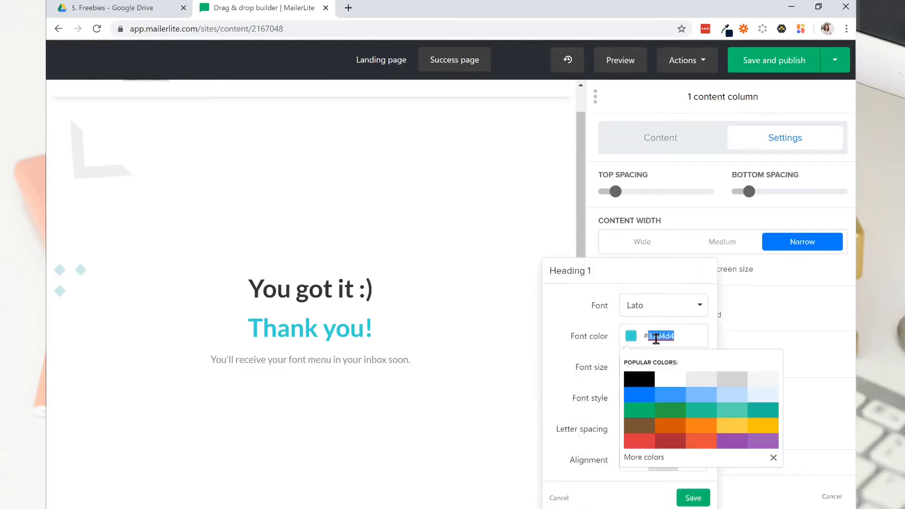
text(451a2f)
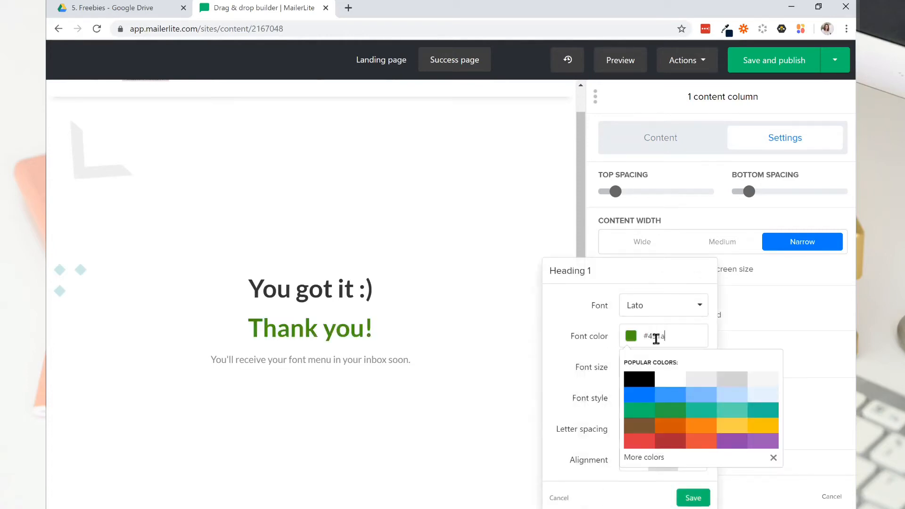
click(693, 499)
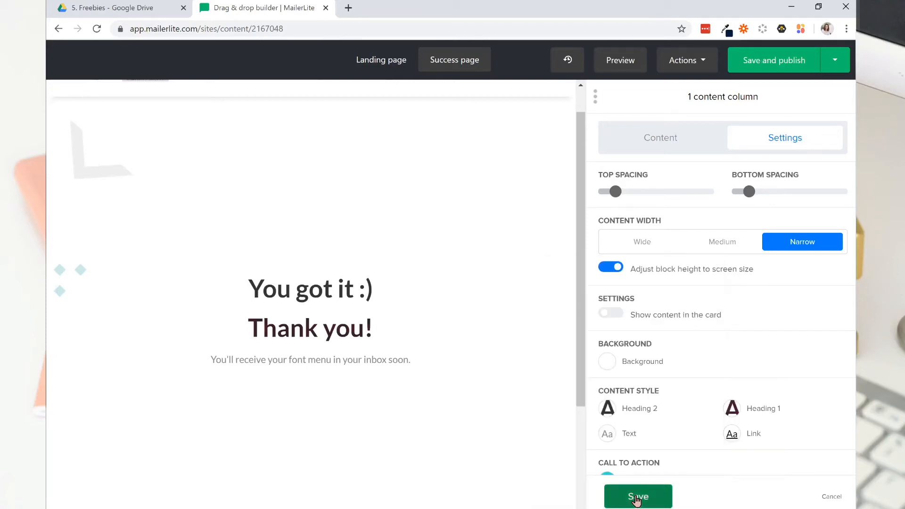
click(637, 496)
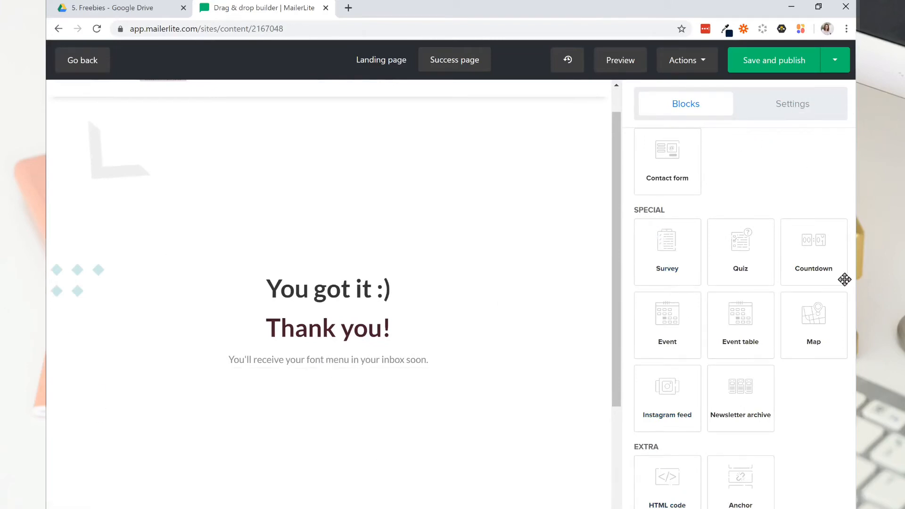
Try an Instagram feed block beneath the thank-you message, then delete it.
scroll(697, 373, up, 2)
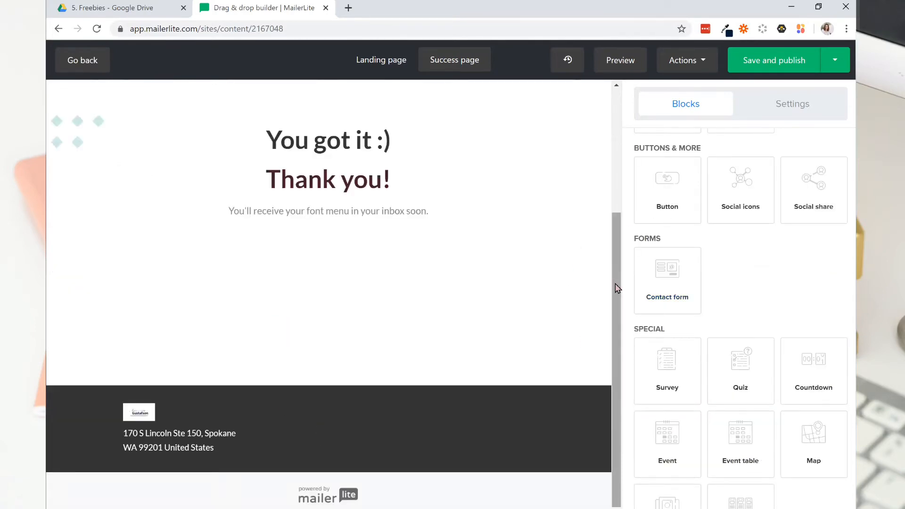
drag(617, 288, 613, 212)
scroll(697, 377, down, 3)
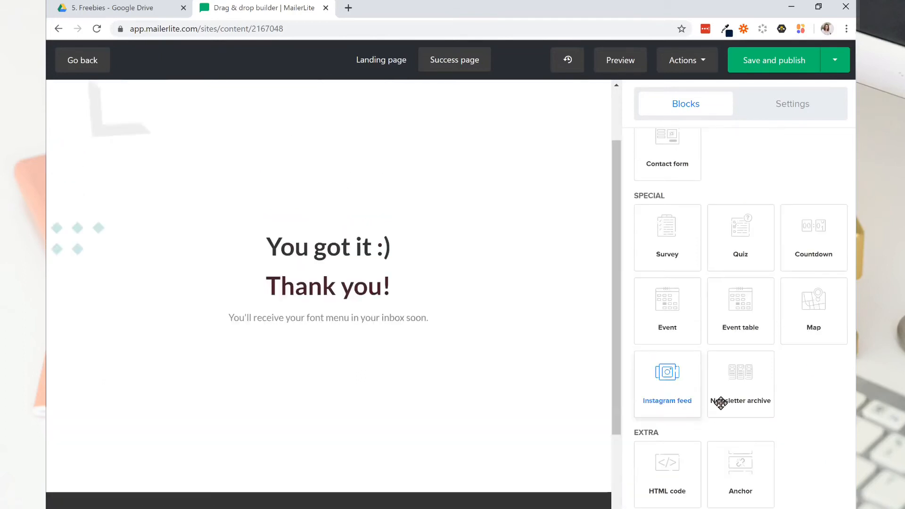
drag(677, 384, 322, 361)
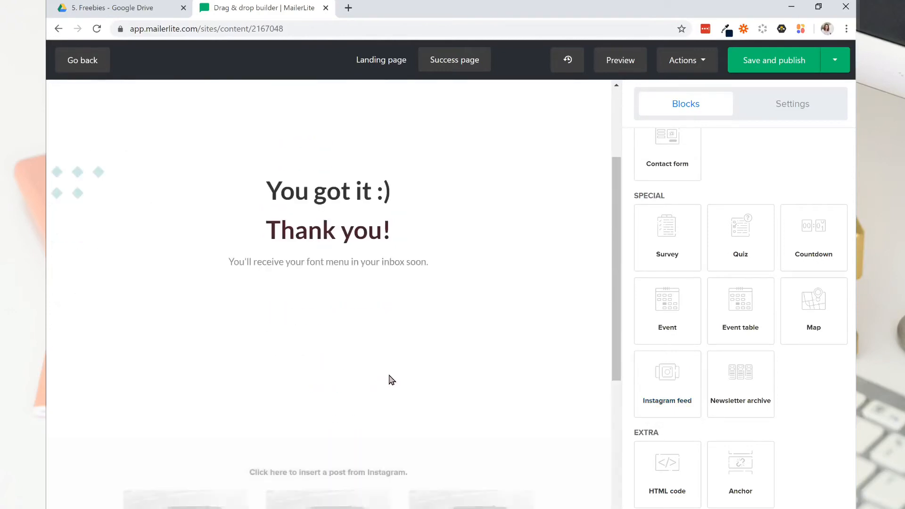
scroll(391, 380, down, 4)
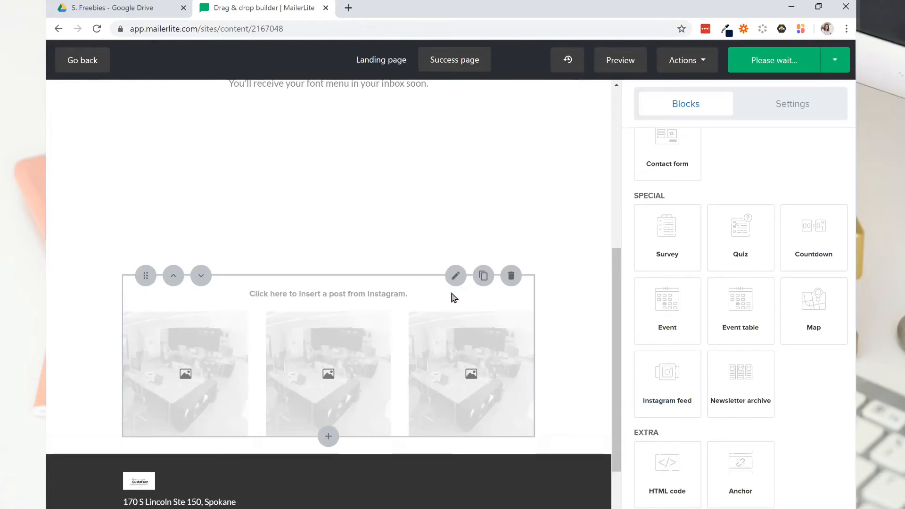
click(413, 325)
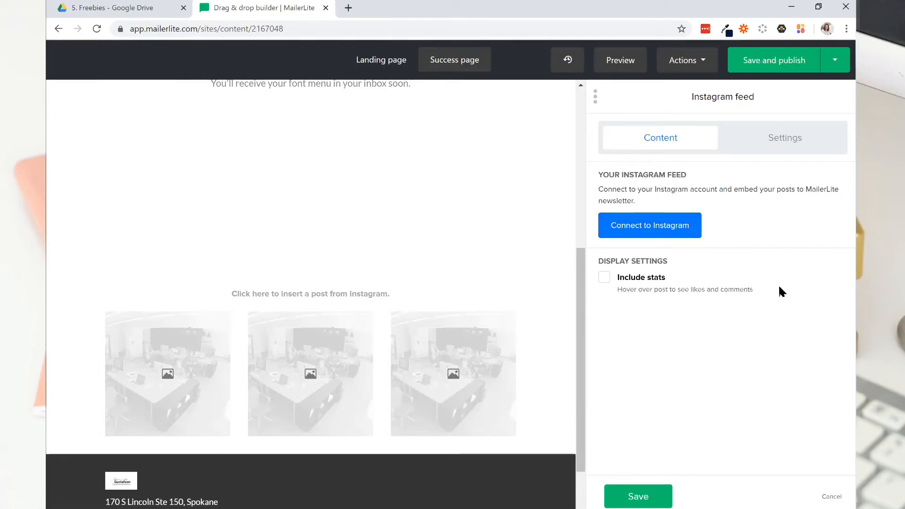
mouse_move(481, 330)
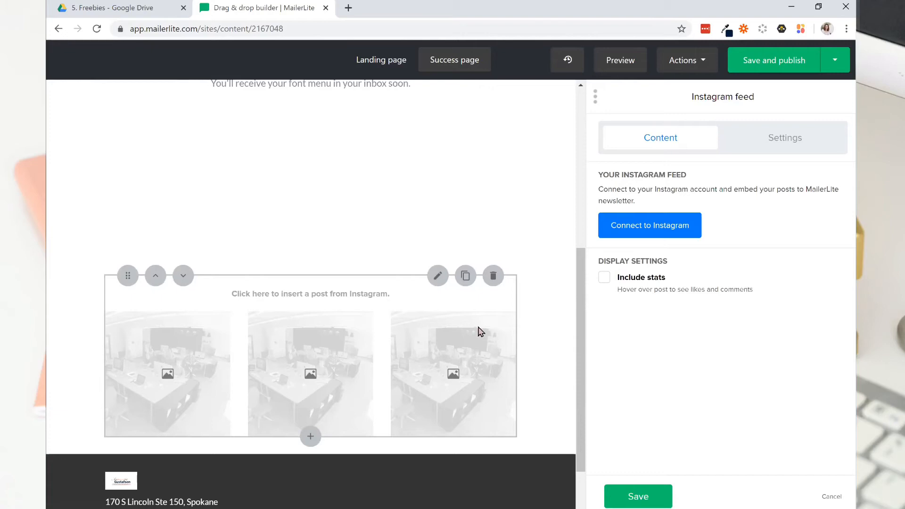
click(493, 276)
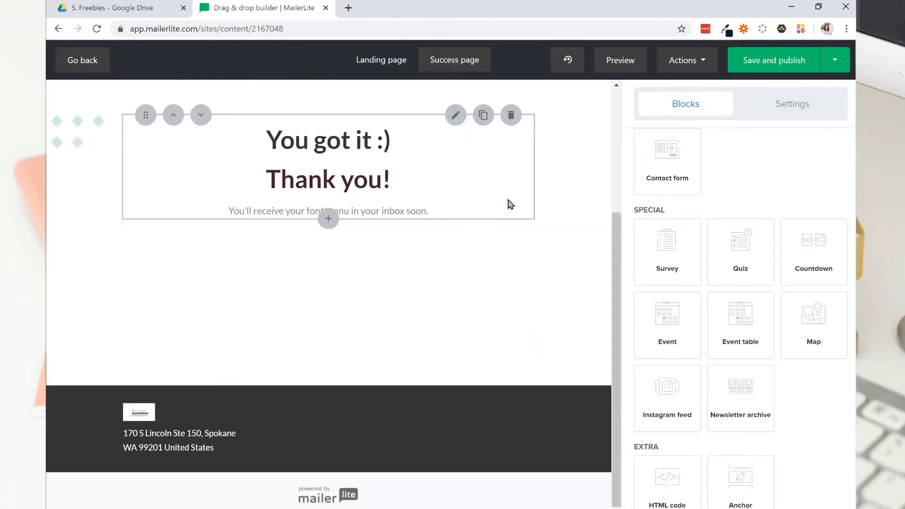
drag(617, 269, 623, 230)
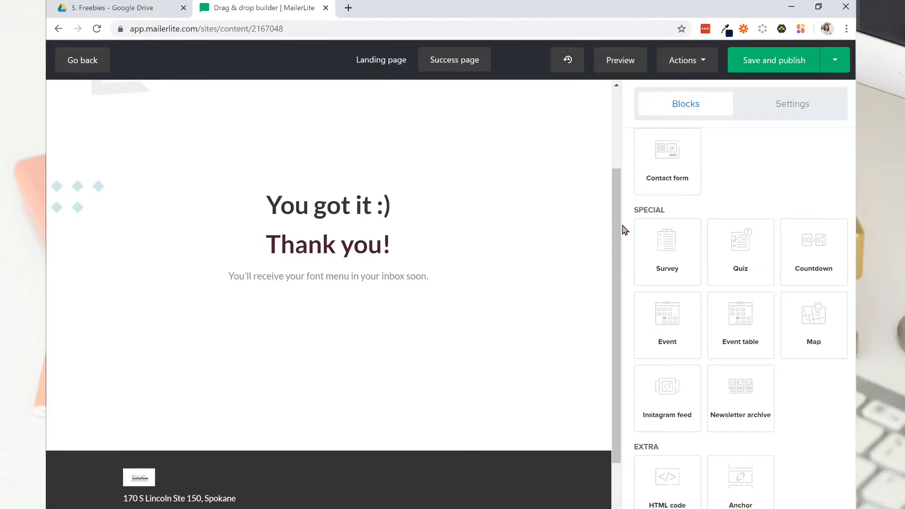
click(837, 64)
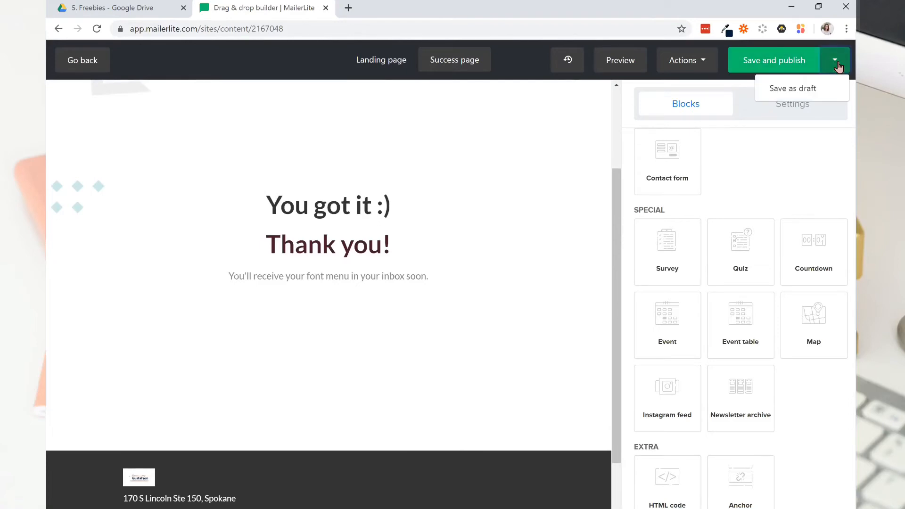
click(789, 92)
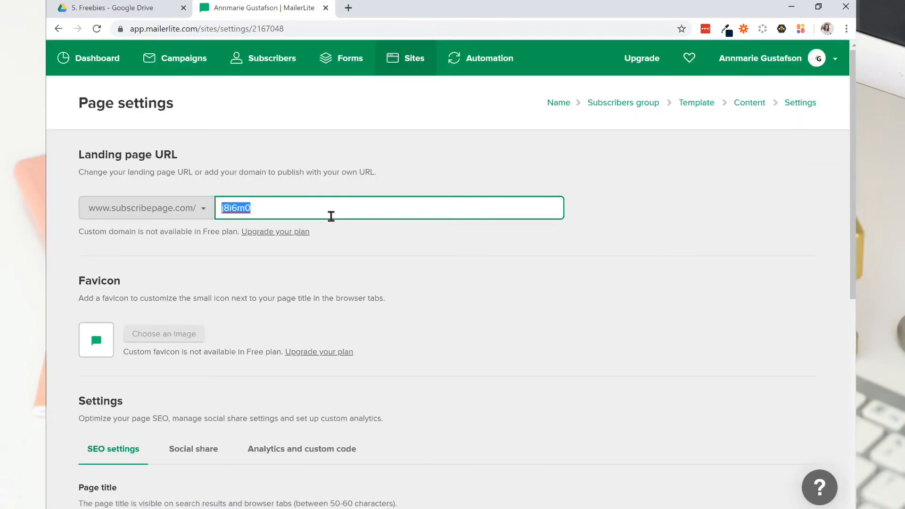
text(fontmenu)
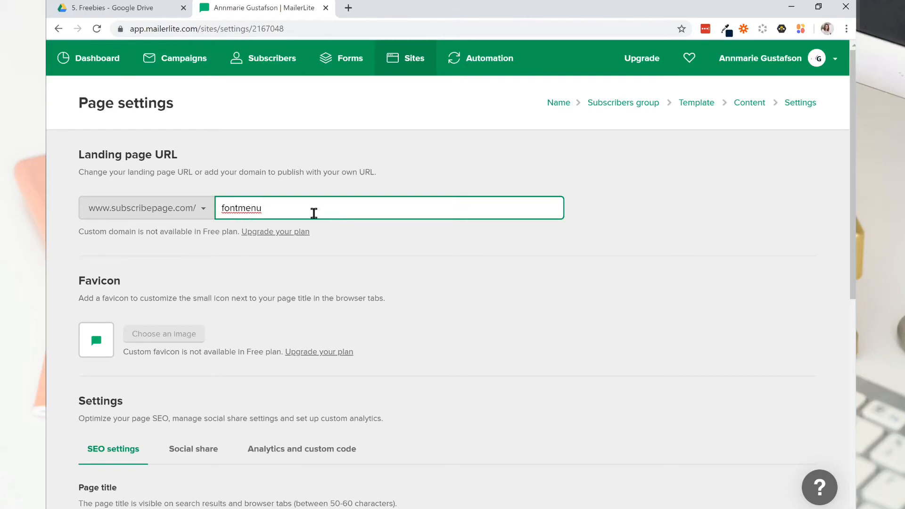
Enter "WordPress & Canva Font Menu" as the page title in the SEO settings.
scroll(261, 321, down, 2)
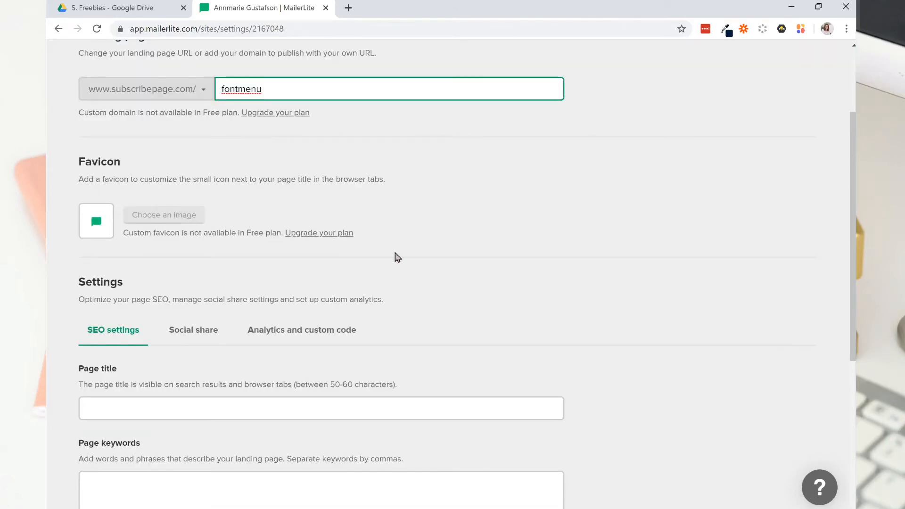
scroll(226, 307, down, 1)
click(115, 349)
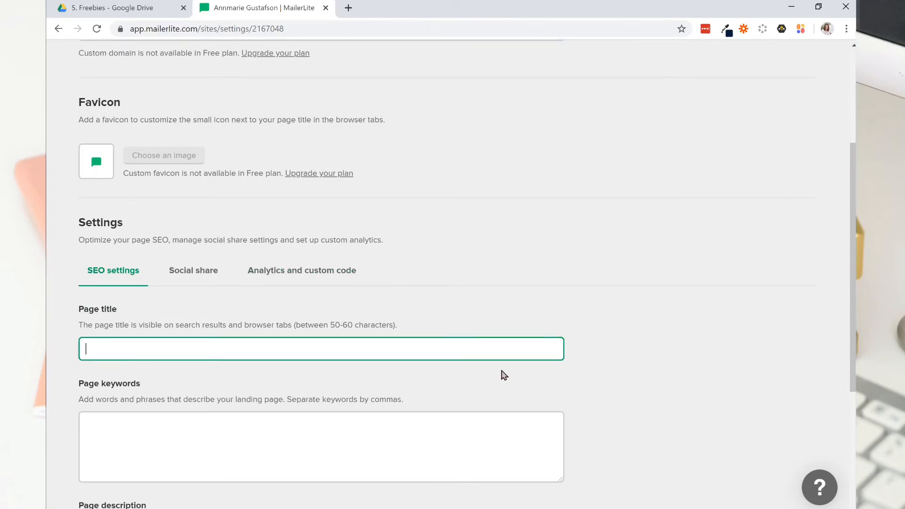
text(WordPress & Canva Font Menu)
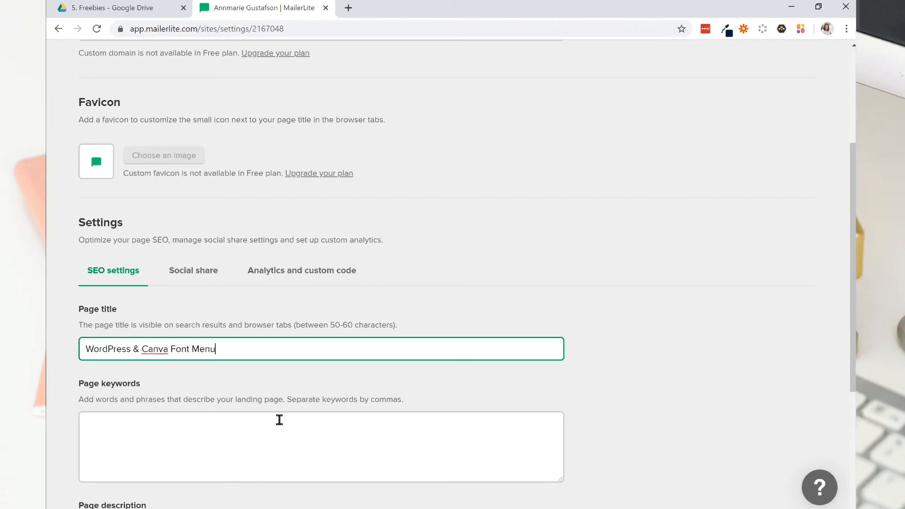
Enter the page keywords "WordPress, Canva, Font, Fonts" and allow search engines to index the landing page.
click(111, 440)
text(WordPress, Canva, Font, Fonts)
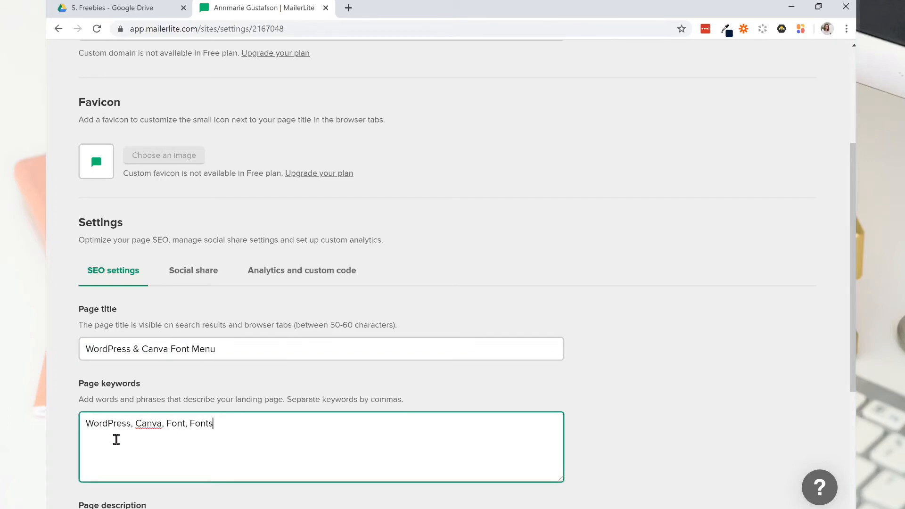
scroll(181, 365, down, 3)
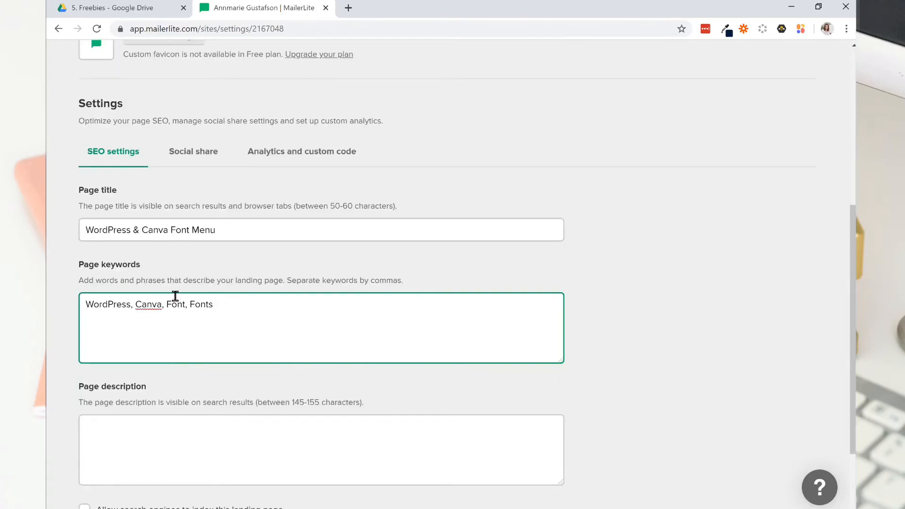
scroll(174, 327, down, 2)
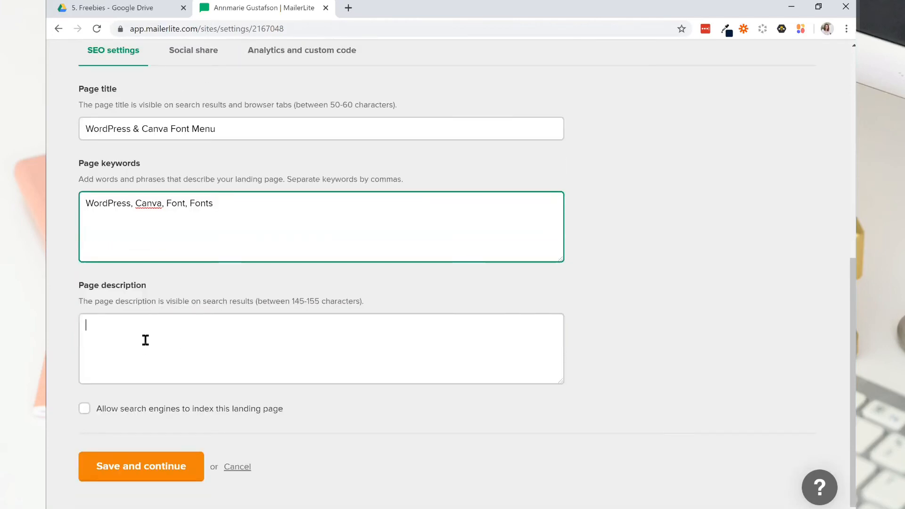
click(83, 409)
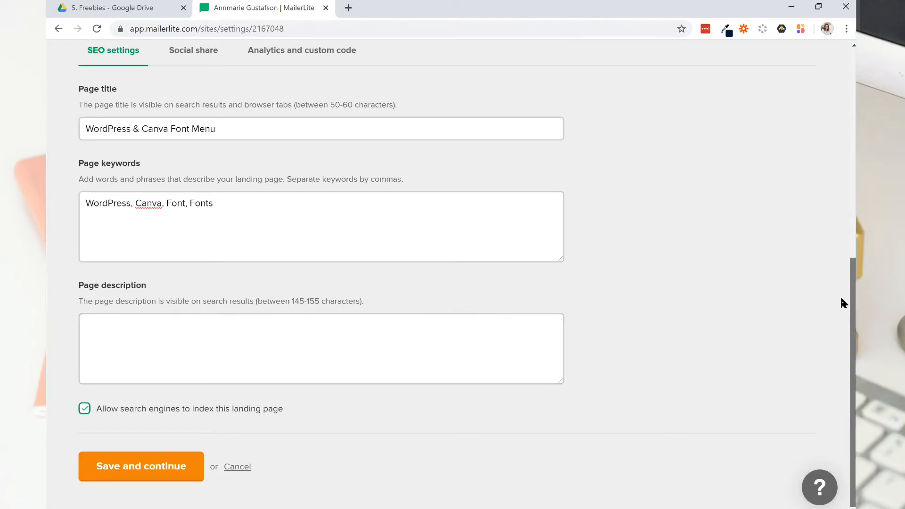
Copy the SEO page title "WordPress & Canva Font Menu" into the social share title.
scroll(841, 282, up, 3)
scroll(841, 243, up, 1)
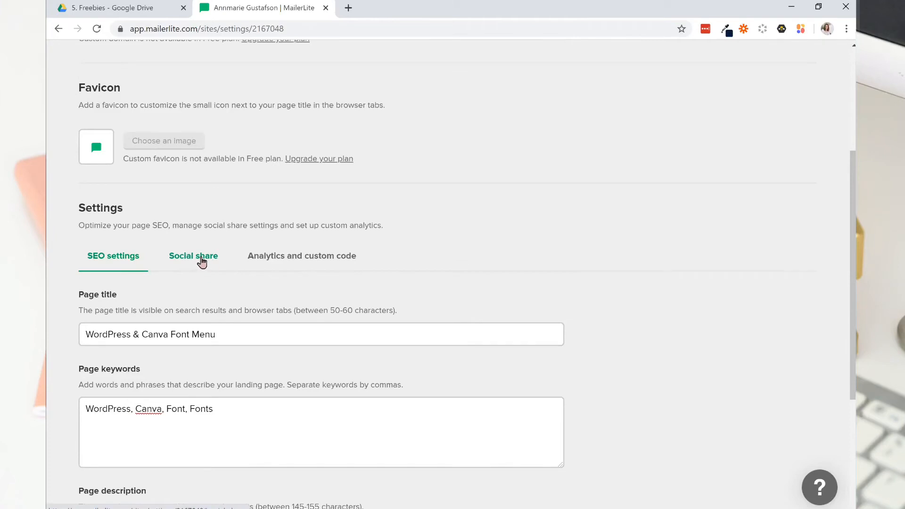
click(201, 261)
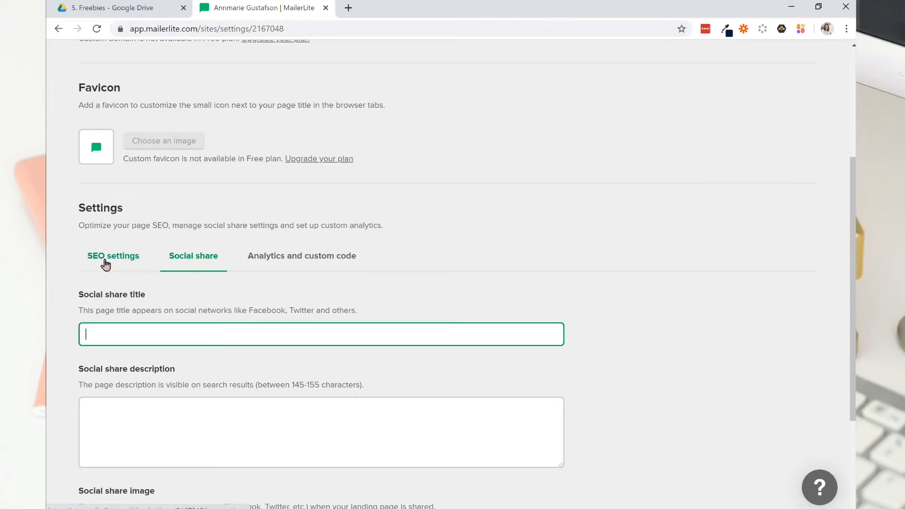
click(105, 265)
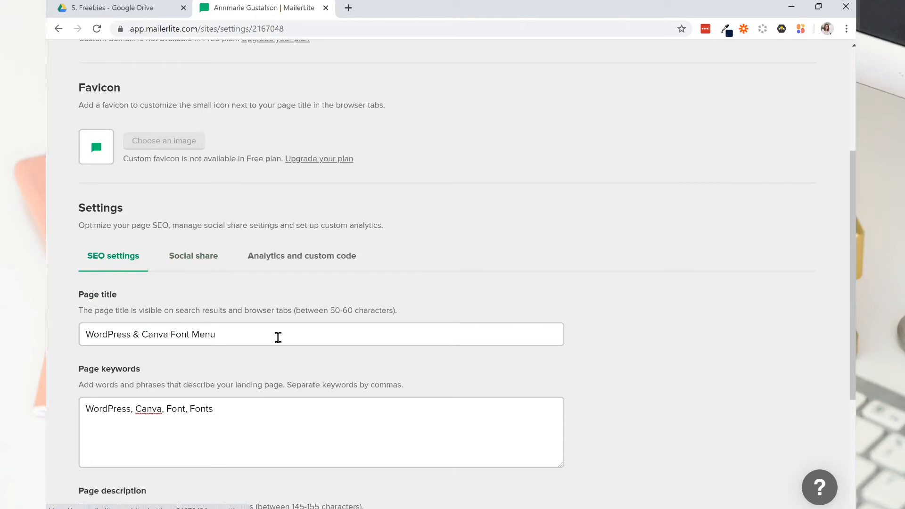
click(136, 334)
drag(217, 334, 83, 336)
key(ctrl+c)
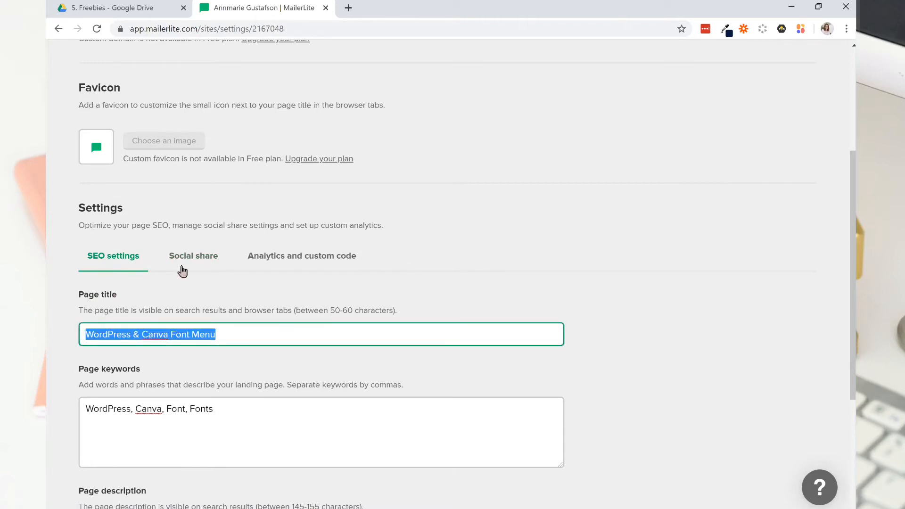
click(195, 262)
click(169, 336)
key(ctrl+v)
Set MyFontMenu.jpg from the file manager as the social share image.
scroll(124, 380, down, 1)
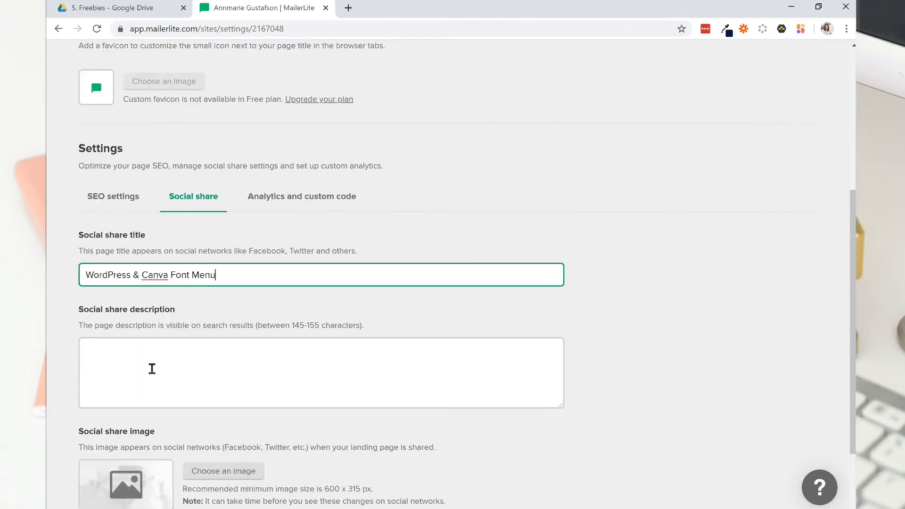
click(151, 373)
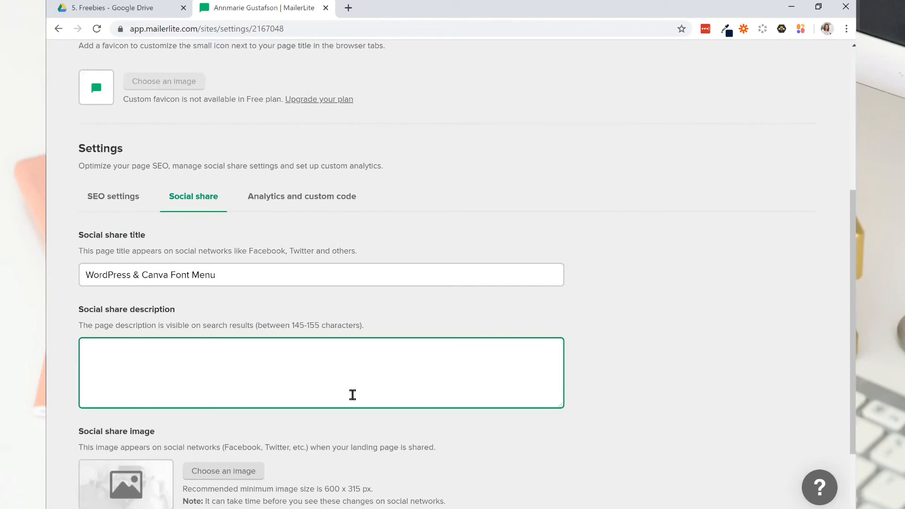
scroll(353, 387, down, 1)
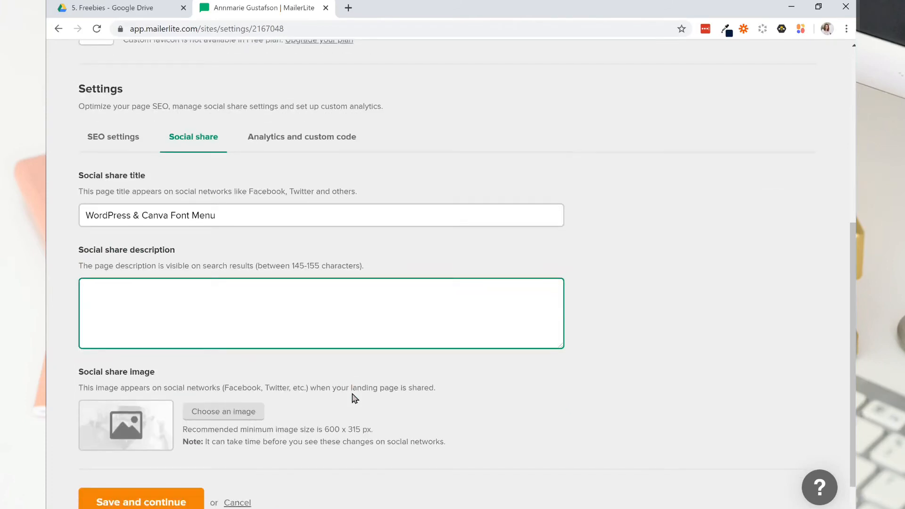
click(193, 415)
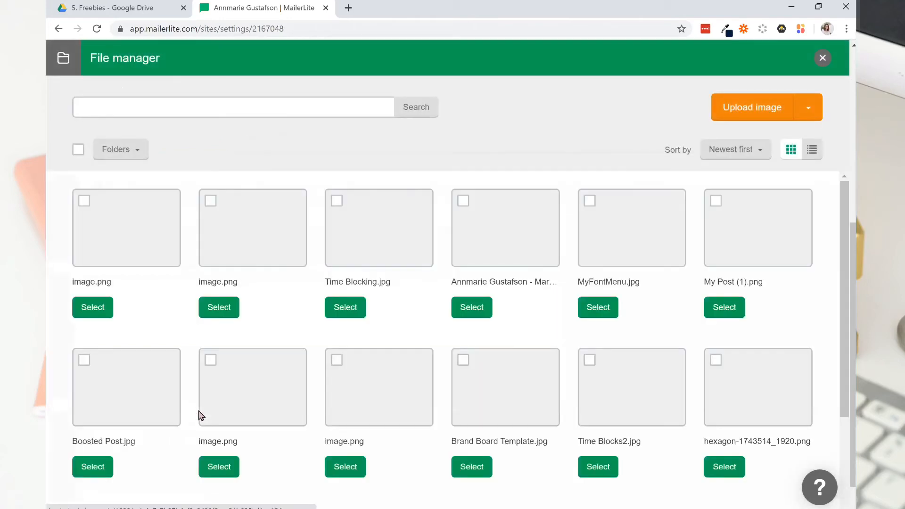
click(598, 307)
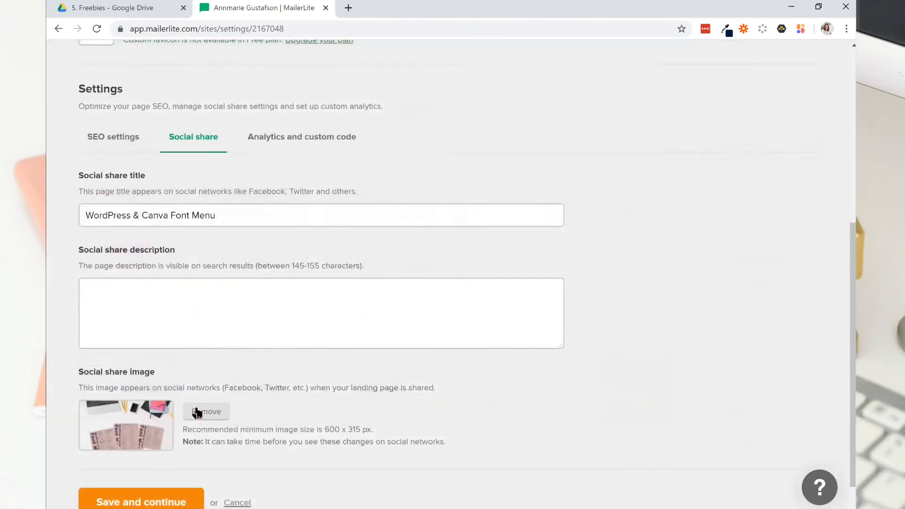
scroll(404, 414, down, 1)
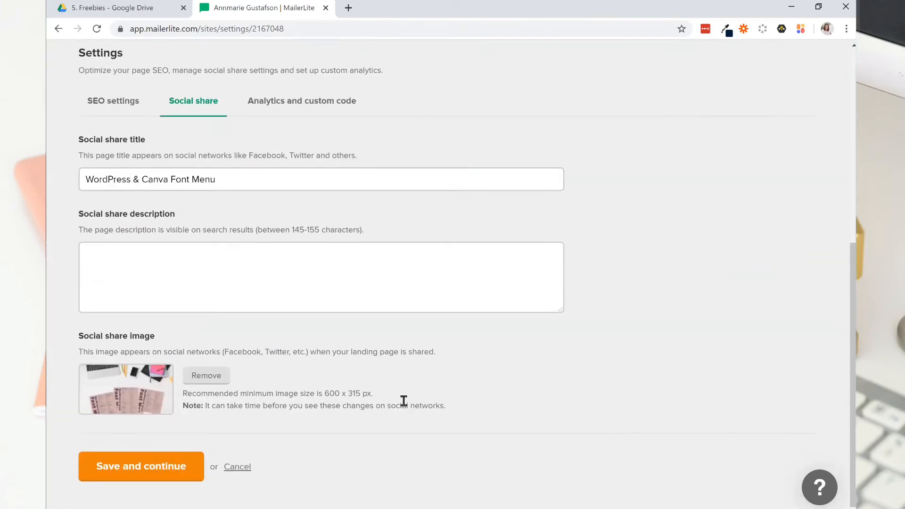
Review the analytics and custom code options without filling them in, and save the page settings.
scroll(400, 396, up, 4)
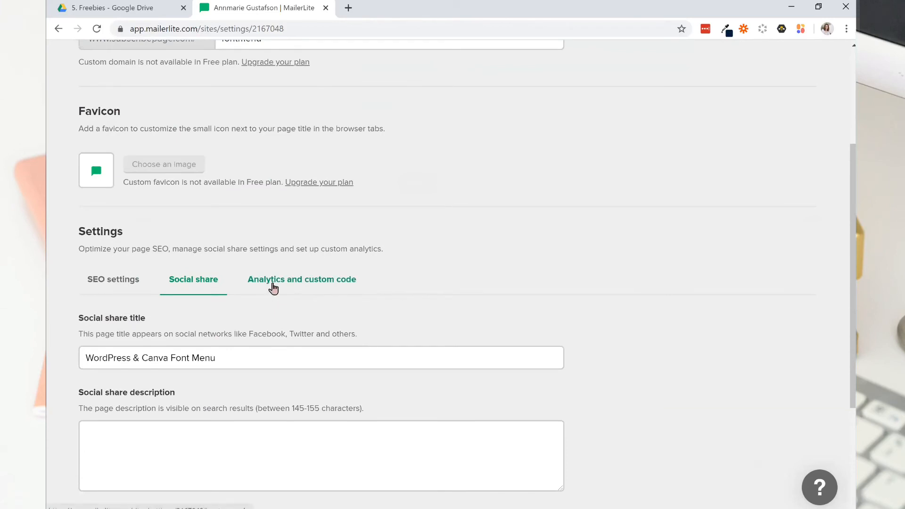
click(273, 283)
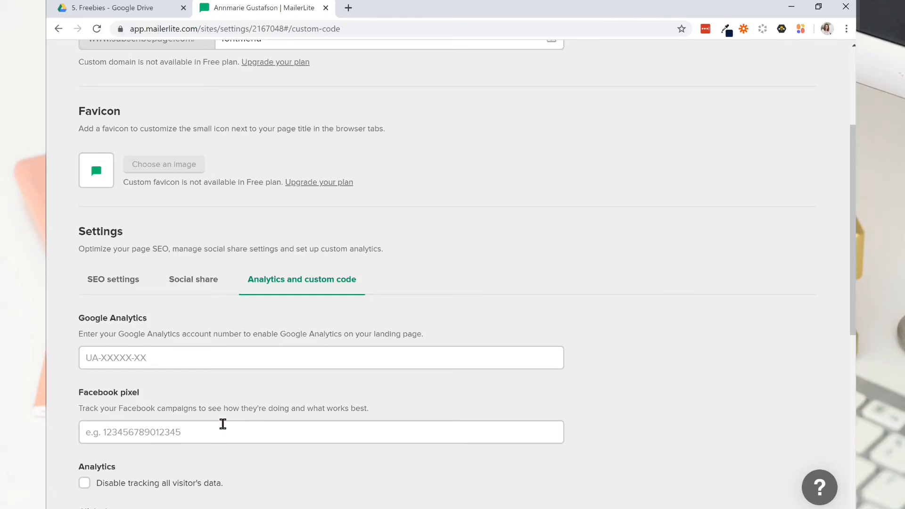
scroll(842, 226, down, 3)
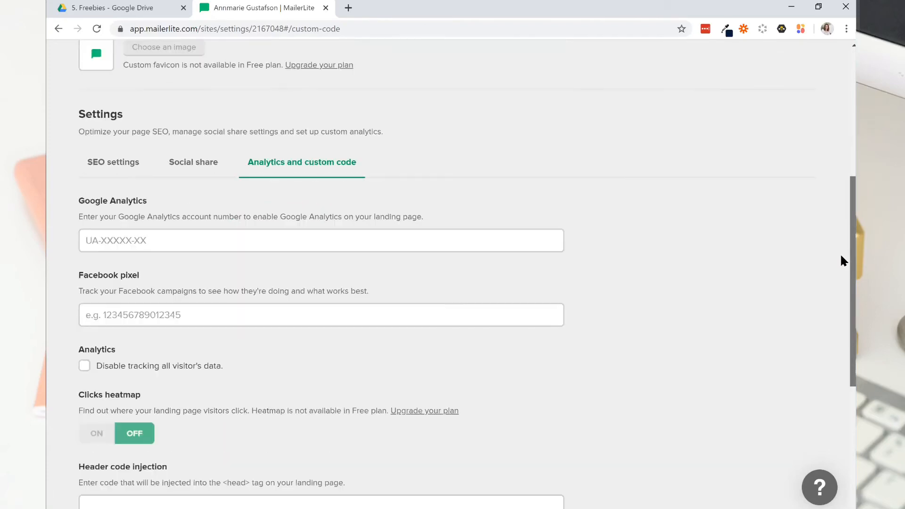
scroll(843, 269, down, 2)
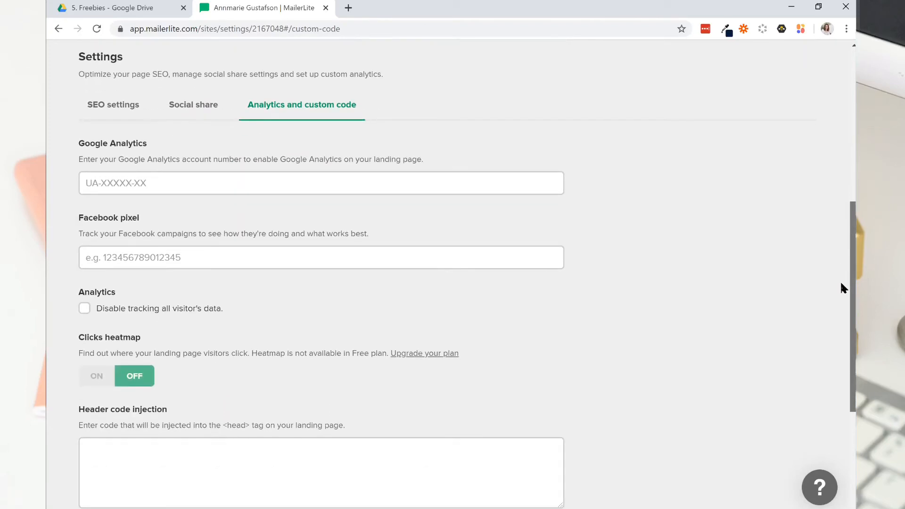
scroll(844, 297, down, 2)
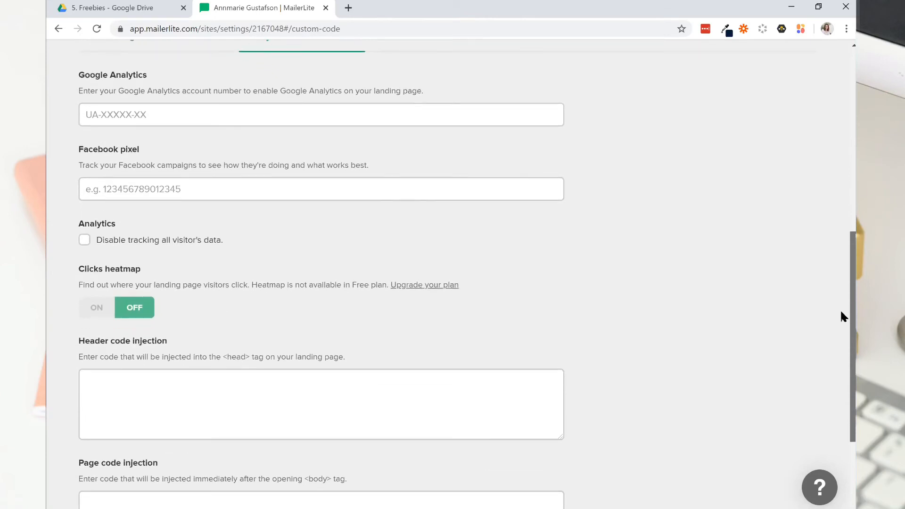
scroll(843, 335, down, 3)
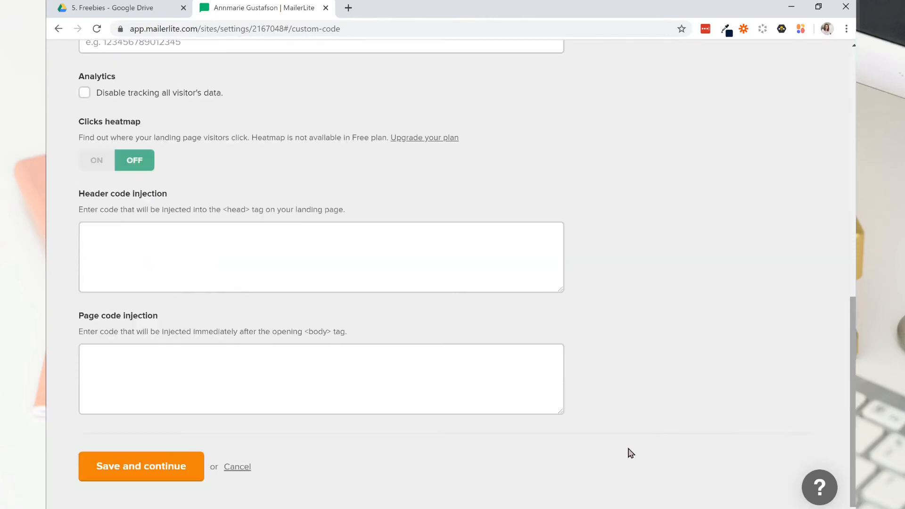
scroll(299, 433, up, 4)
scroll(236, 462, down, 4)
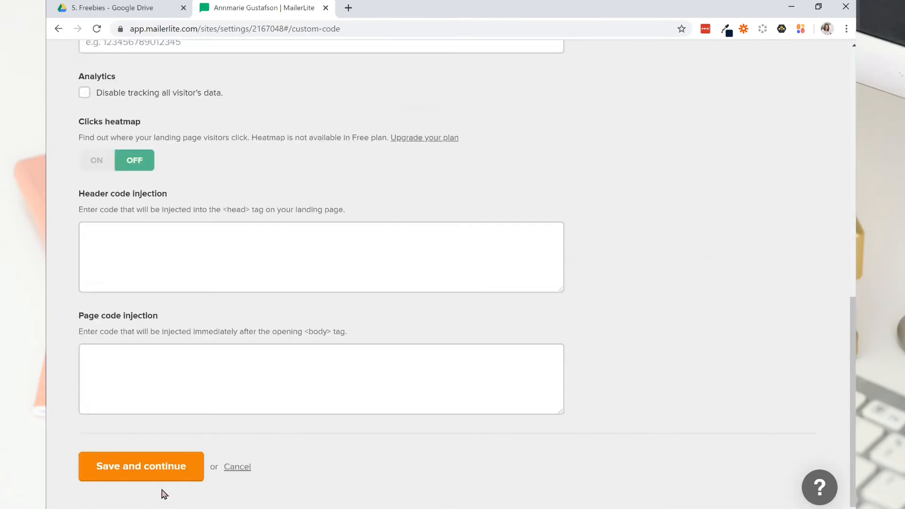
click(139, 467)
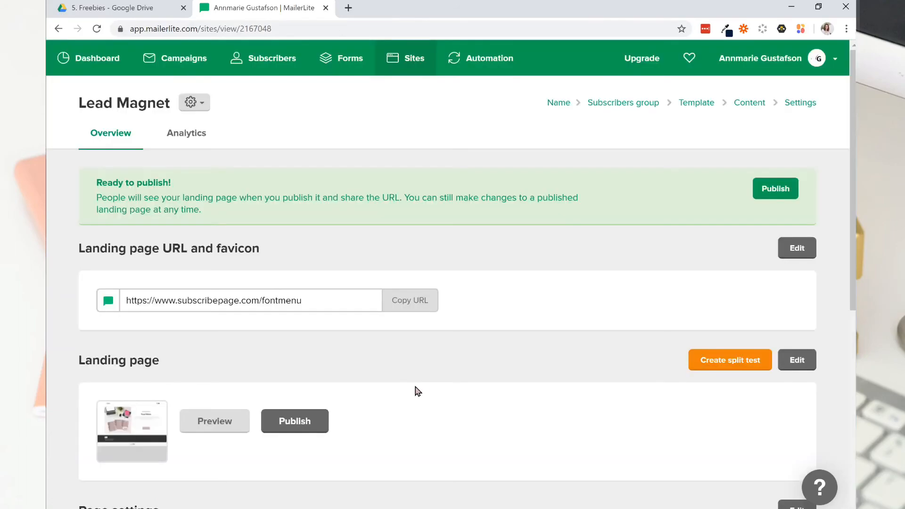
Check the saved SEO and social share settings, and preview the landing page in desktop view.
scroll(350, 422, down, 5)
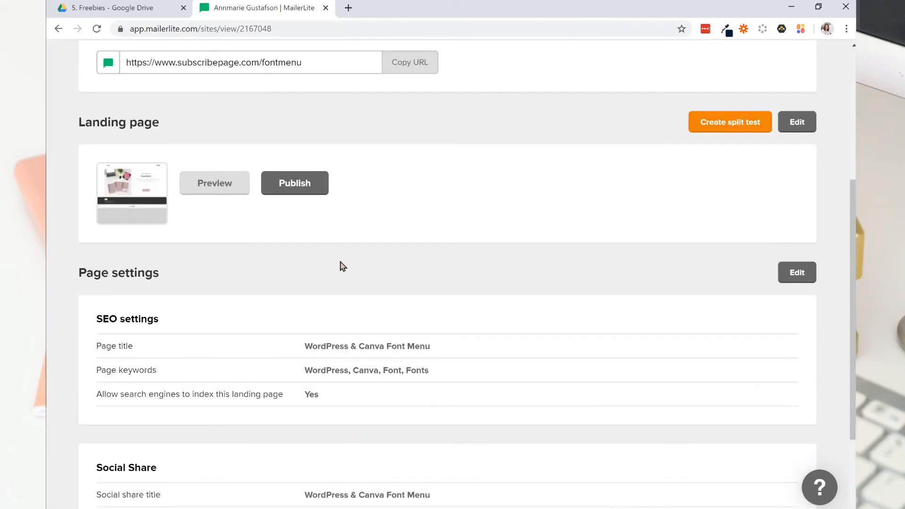
scroll(420, 283, down, 3)
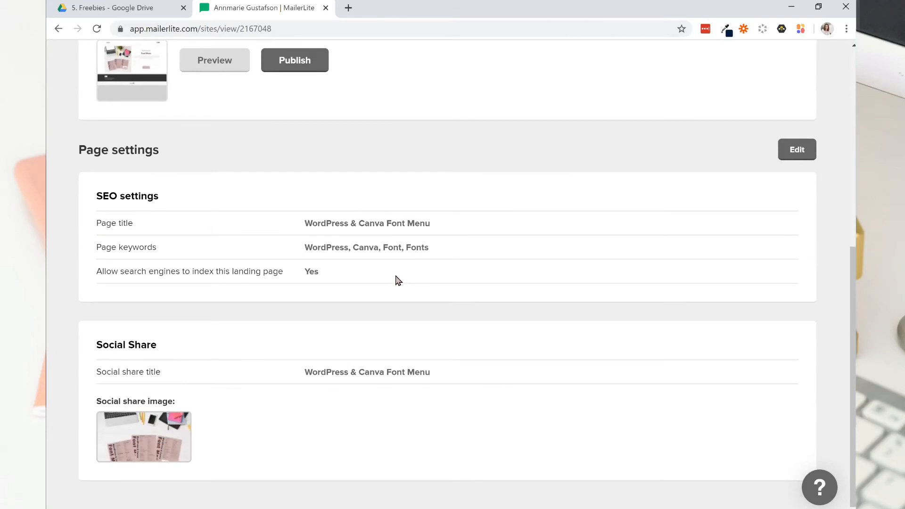
drag(840, 266, 840, 158)
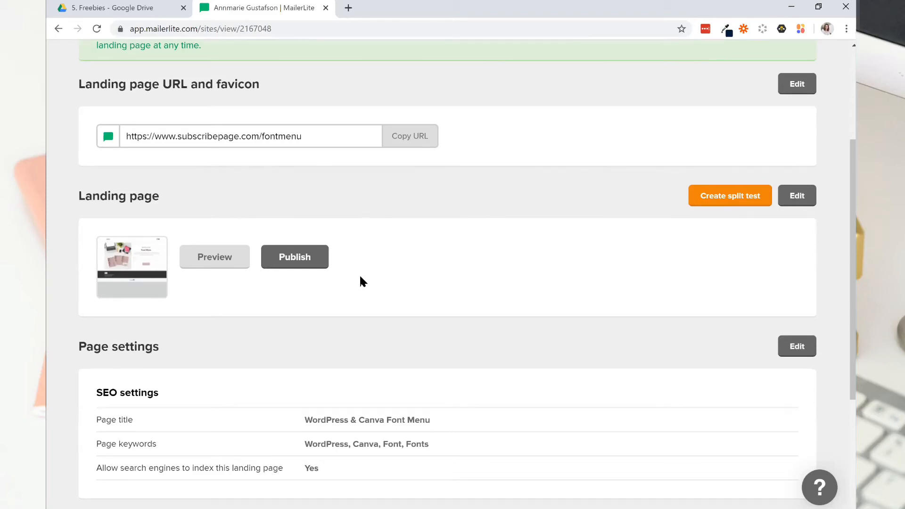
click(215, 259)
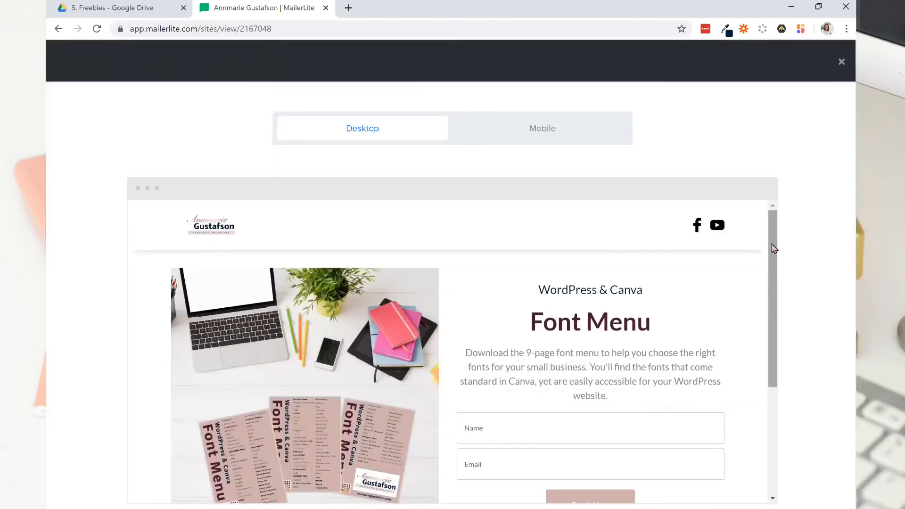
scroll(773, 249, down, 3)
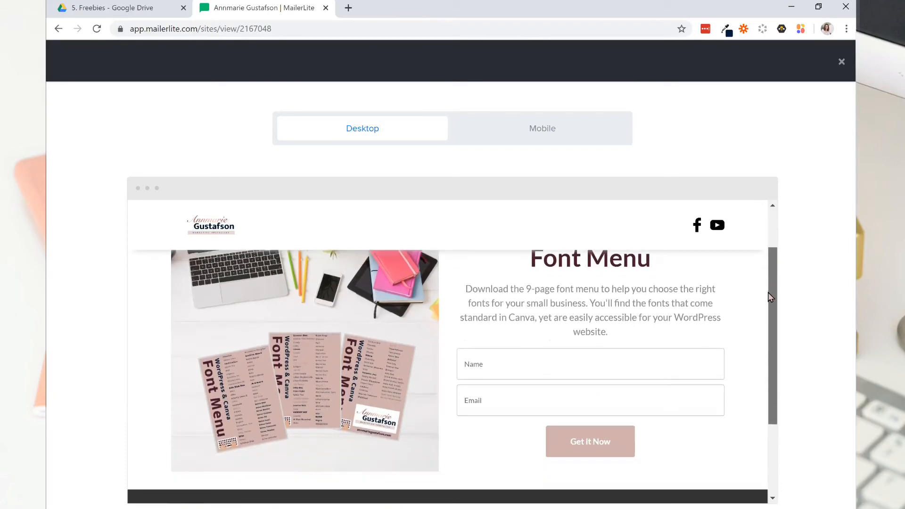
scroll(766, 349, down, 2)
scroll(767, 340, up, 4)
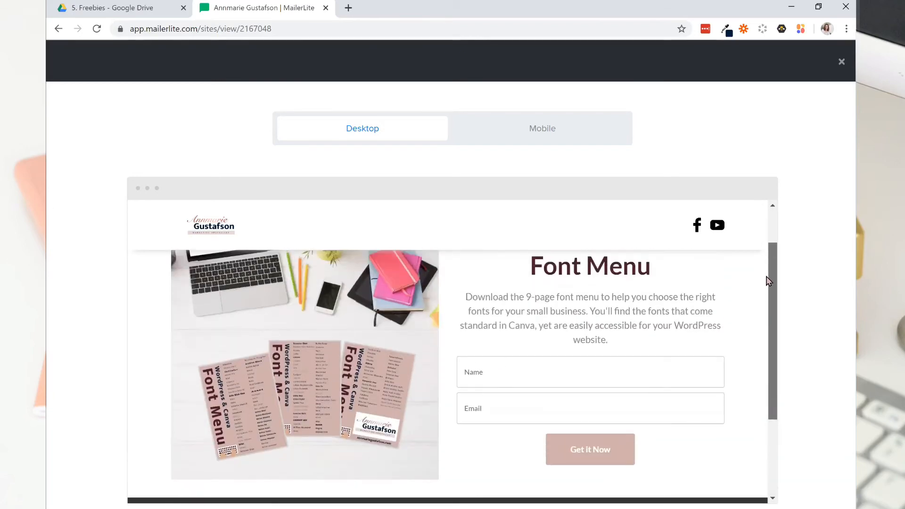
click(493, 375)
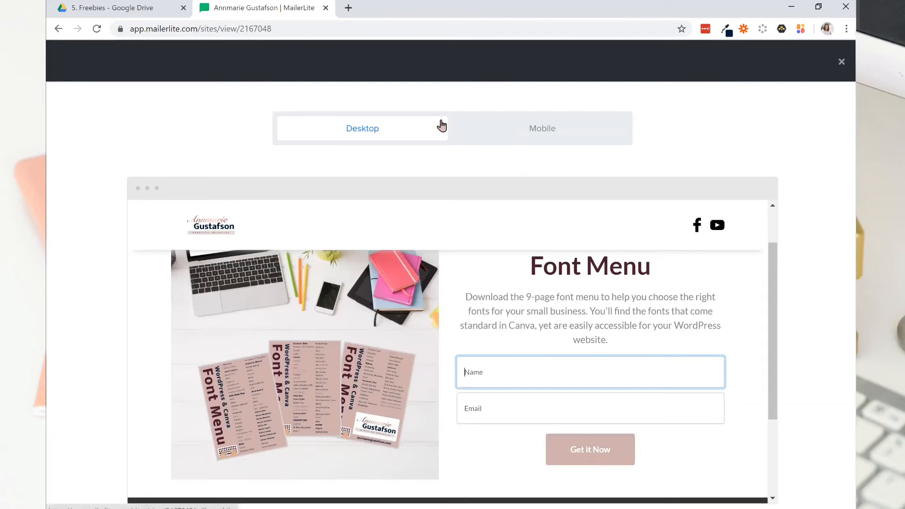
Examine the landing page preview in mobile view down to its footer and close the preview.
click(517, 134)
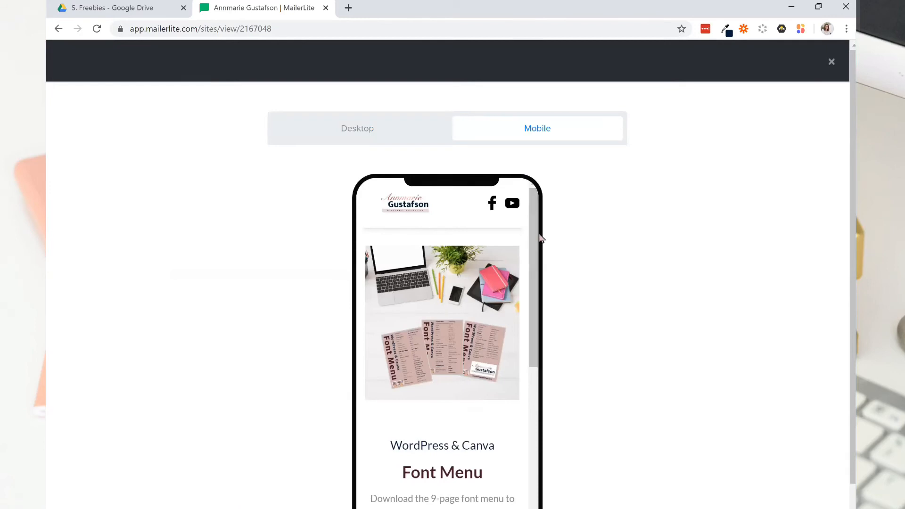
drag(537, 216, 538, 362)
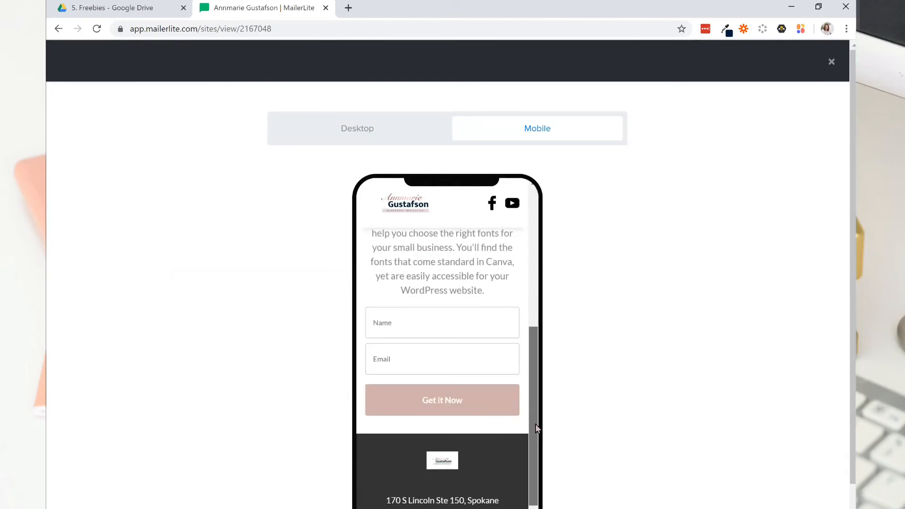
scroll(514, 377, down, 1)
scroll(599, 386, down, 1)
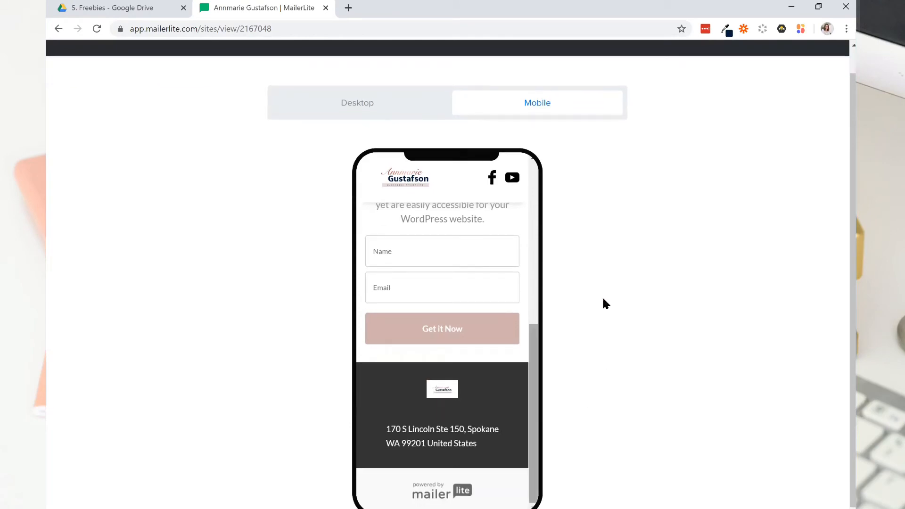
scroll(716, 118, up, 1)
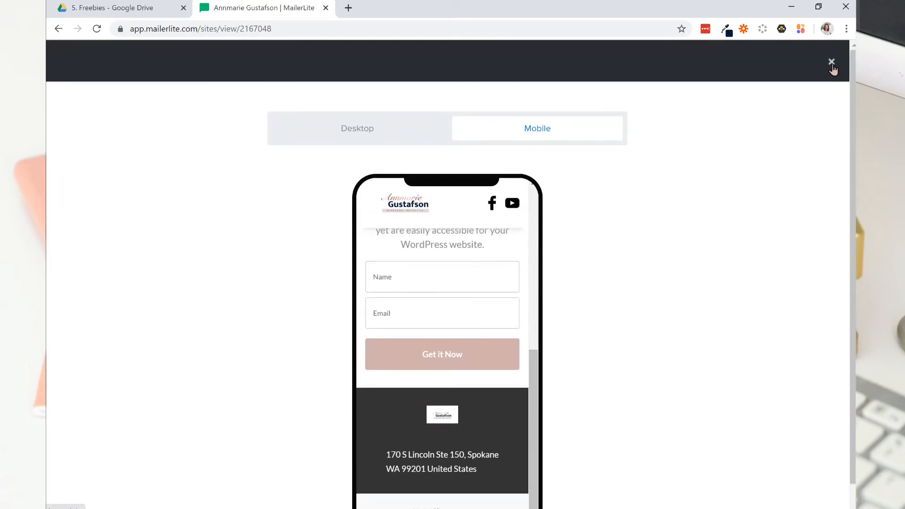
click(832, 66)
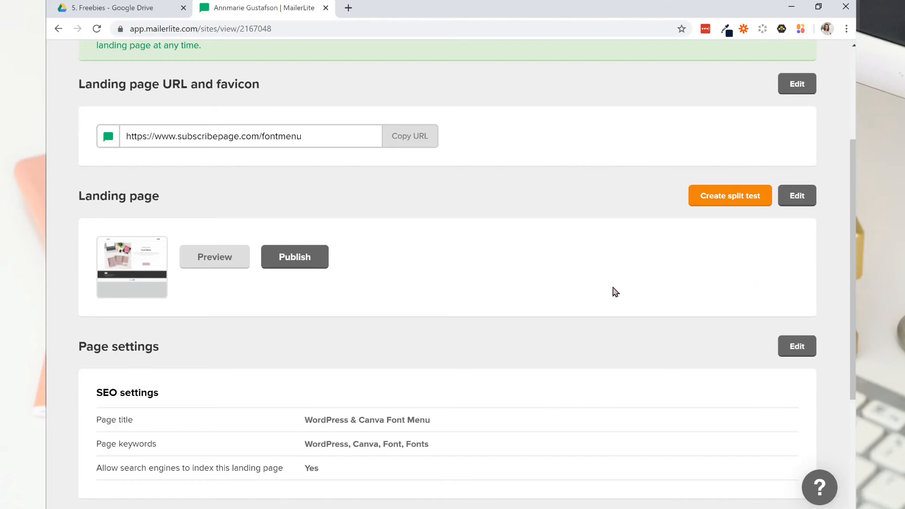
scroll(486, 70, up, 4)
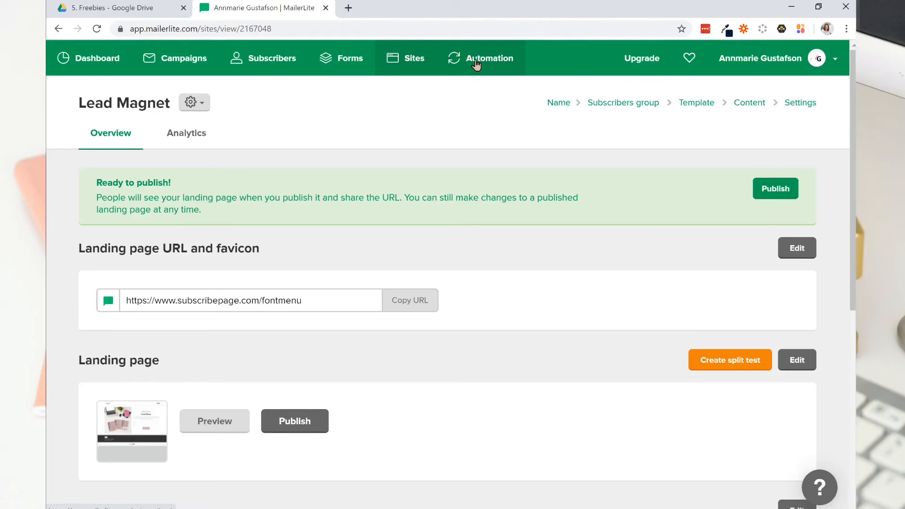
Create a new automation workflow and name it Lead Magnet.
click(476, 63)
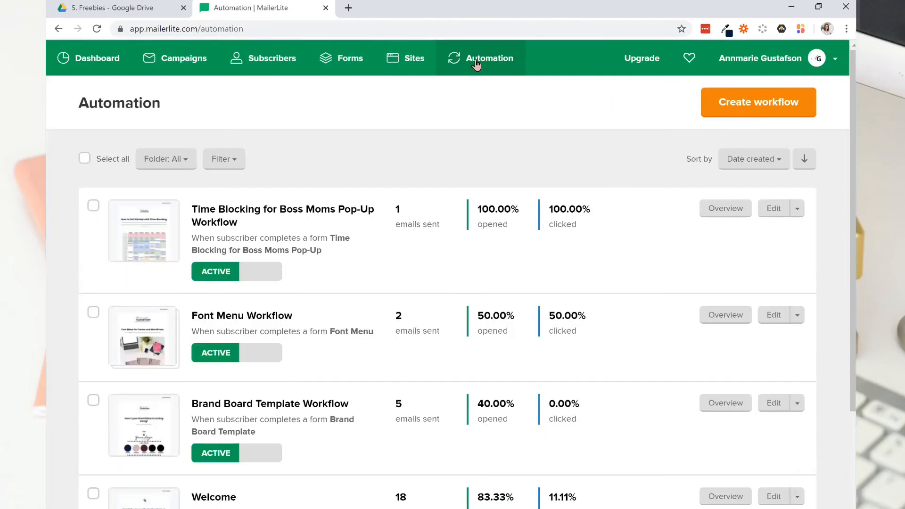
click(731, 107)
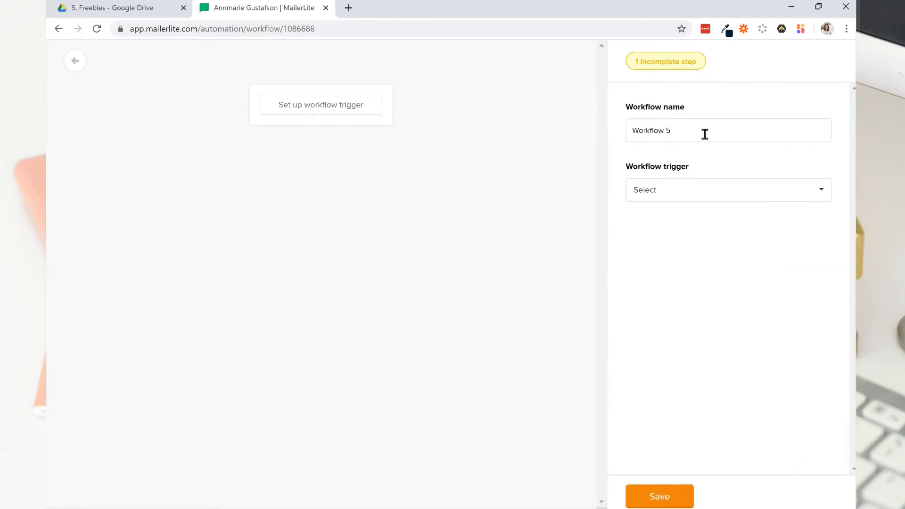
drag(705, 134, 592, 144)
text(Lead Magnet)
Set the workflow trigger to when a subscriber completes a form, and choose the Lead Magnet landing page as the form.
click(746, 194)
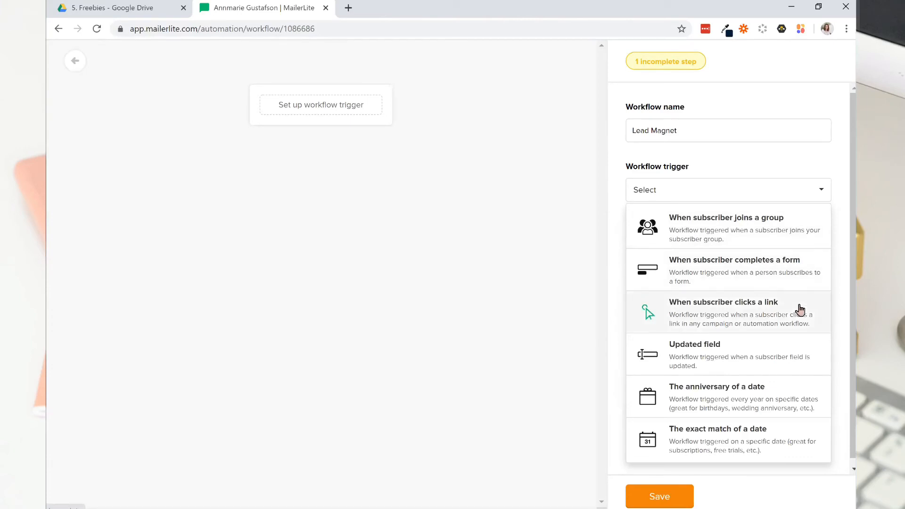
click(791, 280)
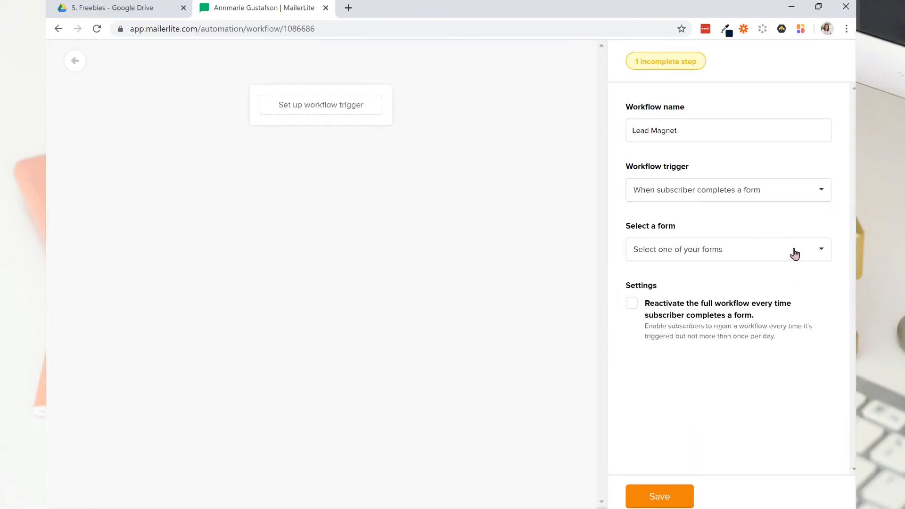
click(794, 254)
scroll(801, 329, down, 1)
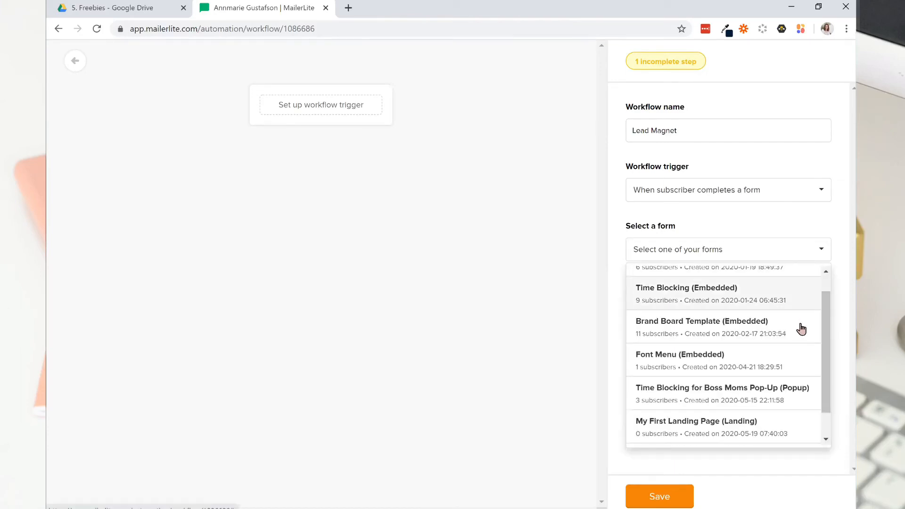
scroll(802, 329, down, 1)
drag(826, 339, 812, 227)
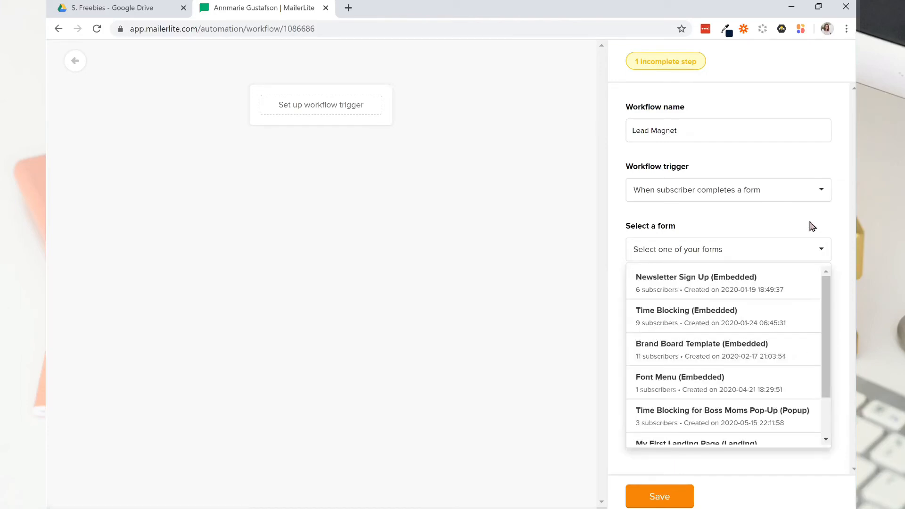
click(739, 199)
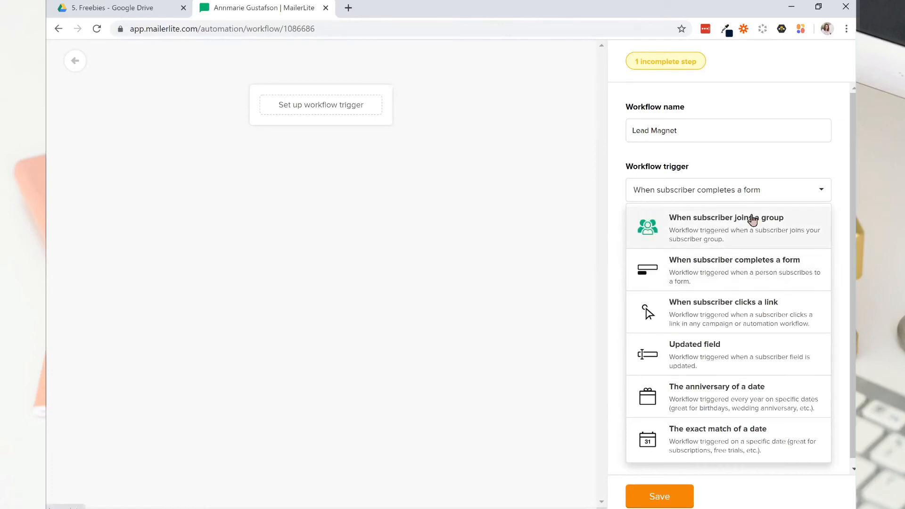
click(751, 277)
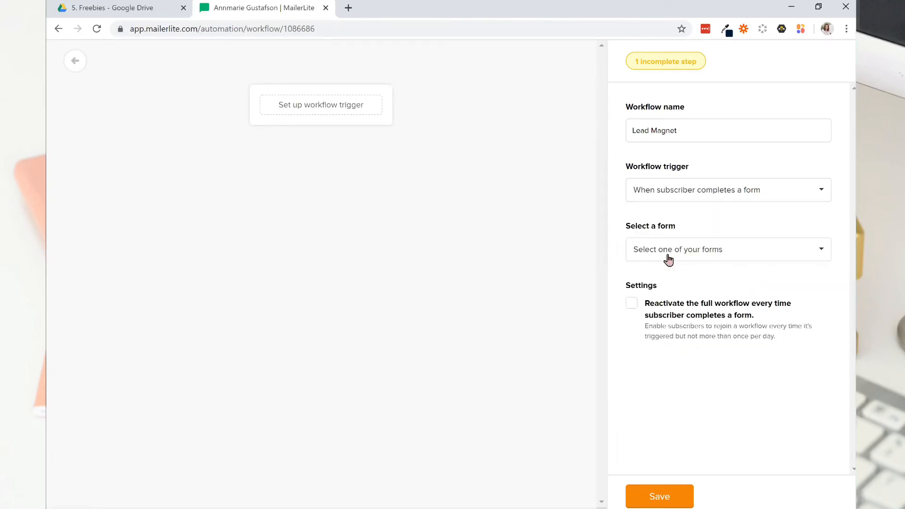
click(641, 252)
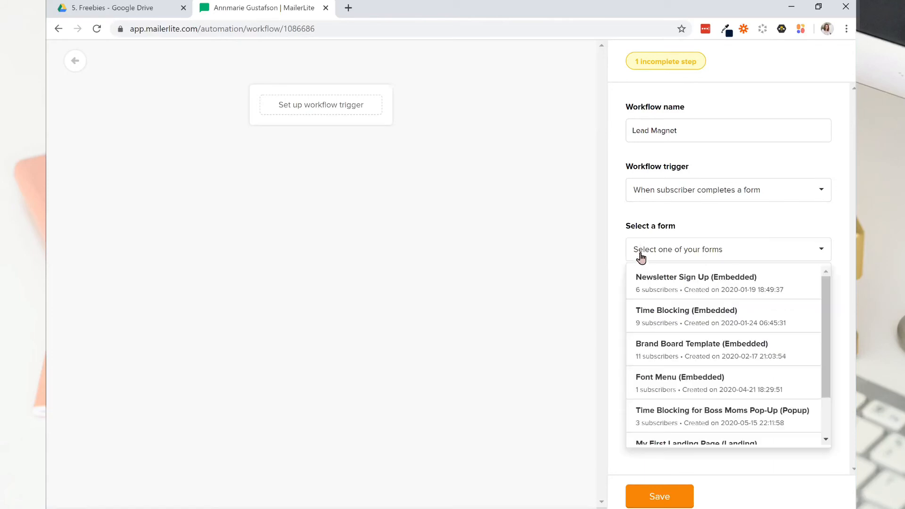
drag(829, 308, 830, 406)
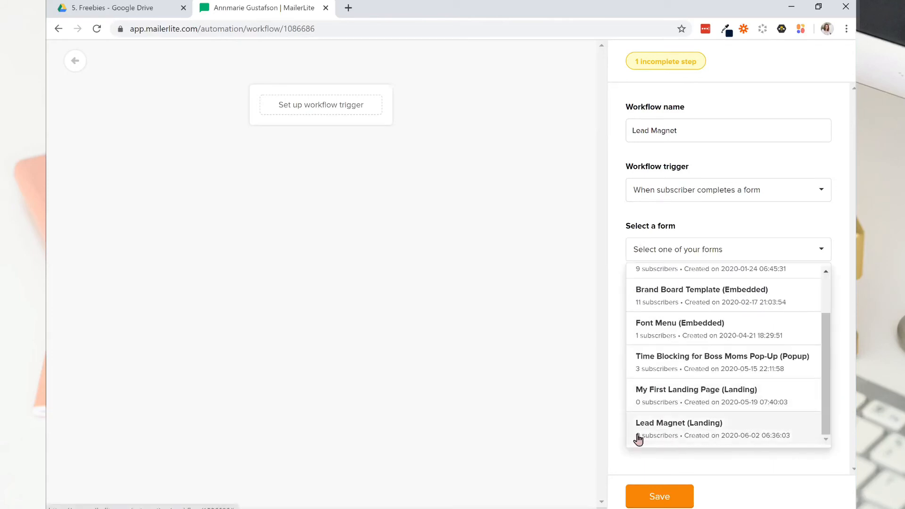
click(681, 435)
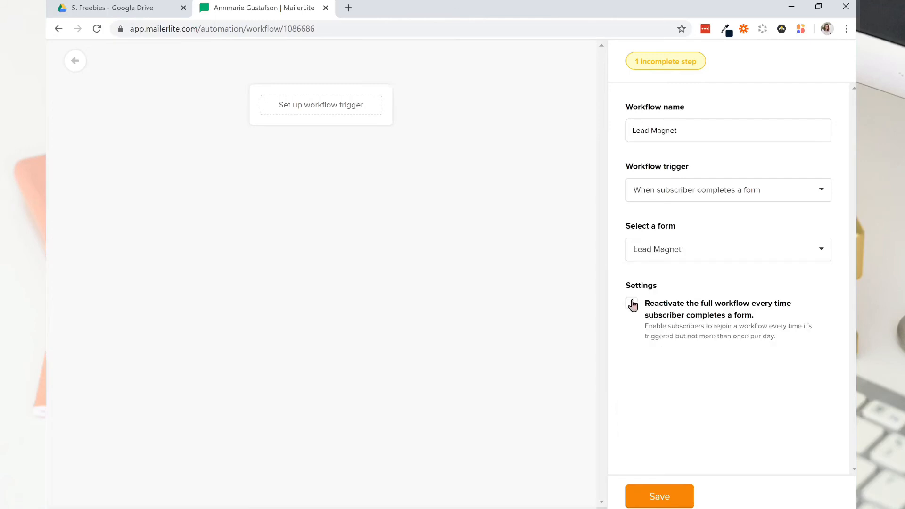
Enable reactivating the full workflow every time a subscriber completes the form, and save the trigger.
click(632, 304)
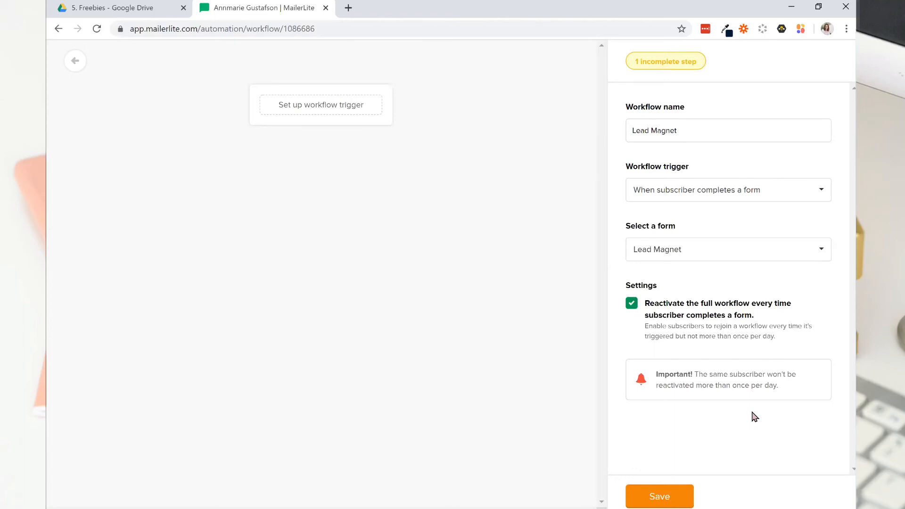
click(633, 311)
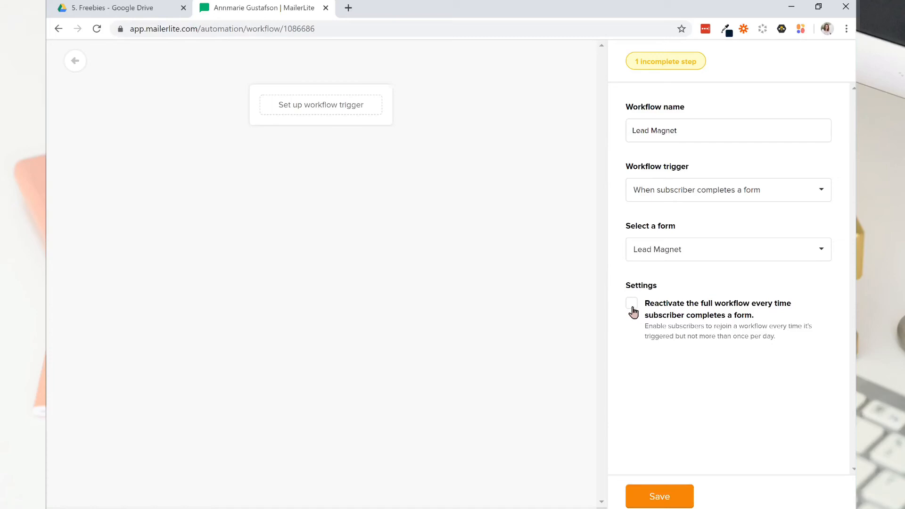
click(635, 310)
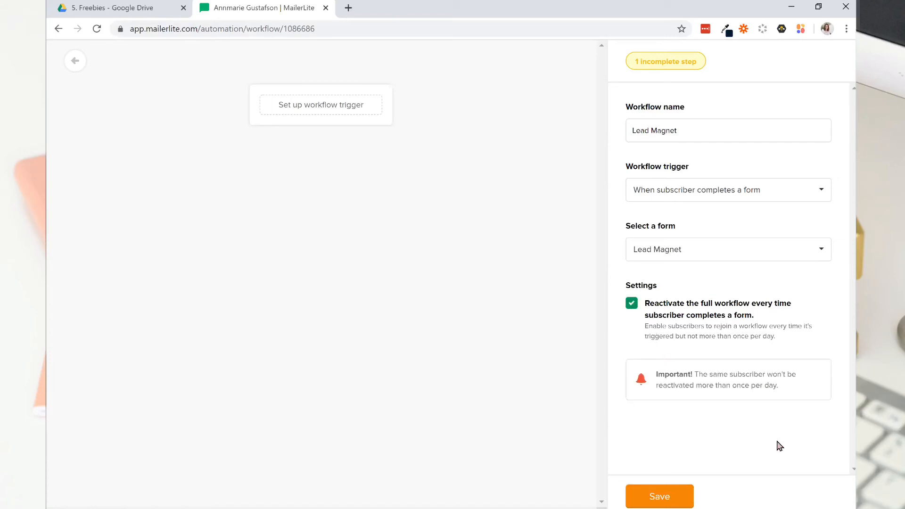
click(659, 498)
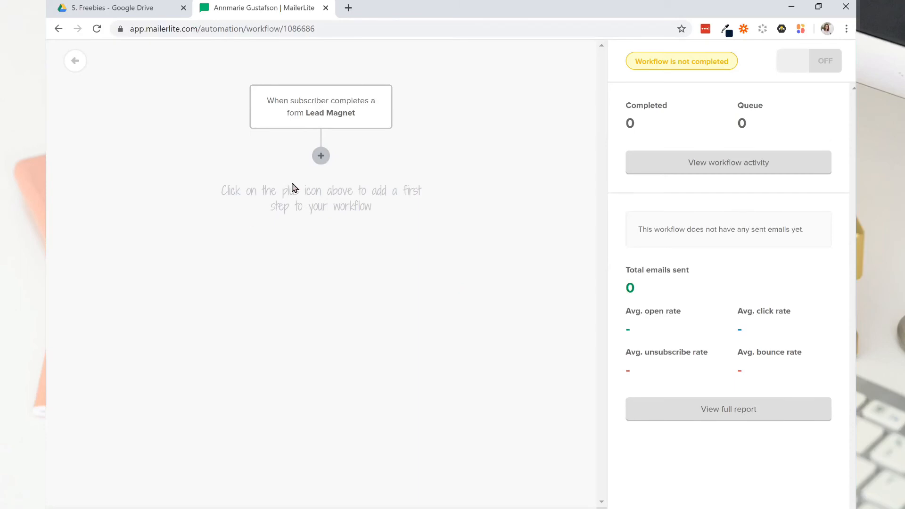
Add an email as the first workflow step with the subject "Here's Your Font Menu".
click(321, 156)
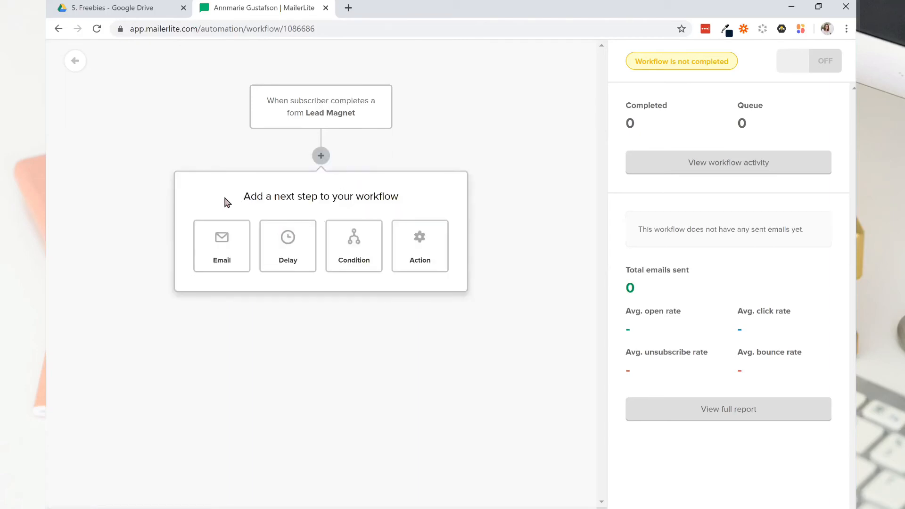
click(225, 252)
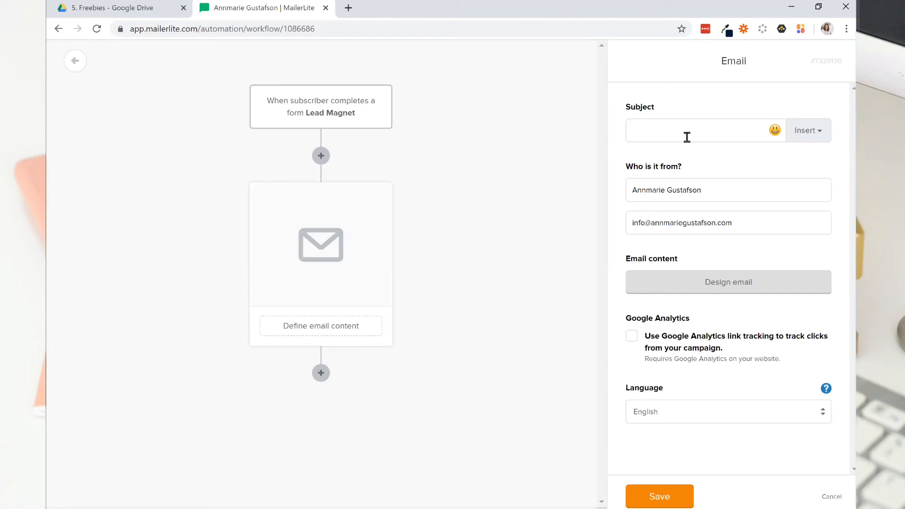
text(Here's Y)
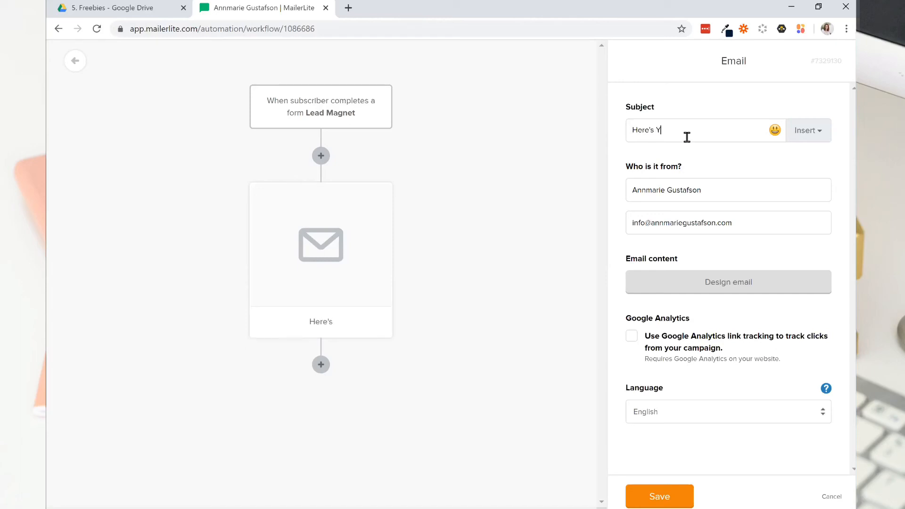
text(our Font Menu)
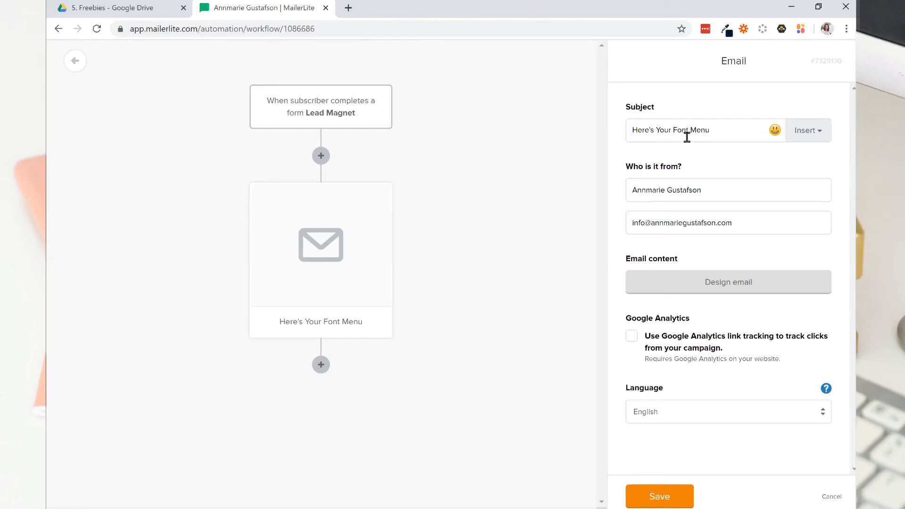
Try a grinning face emoji at the end of the email subject and remove it.
click(776, 132)
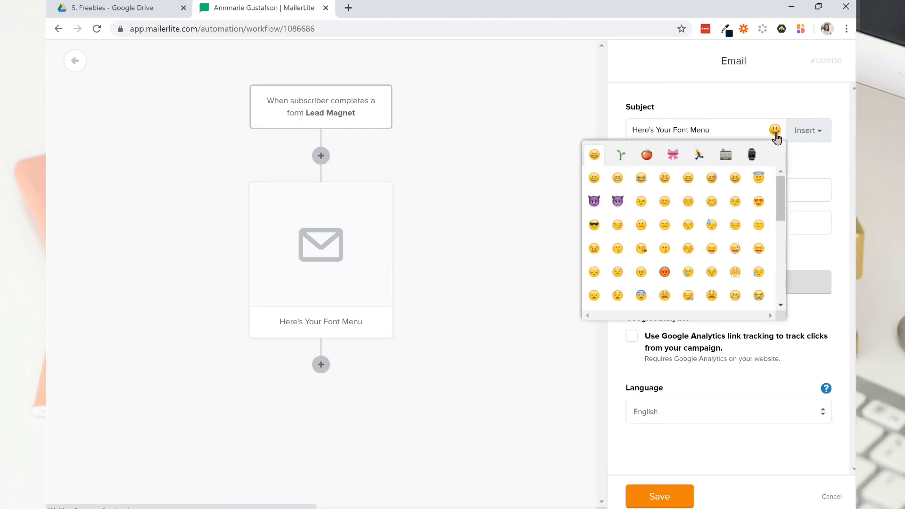
click(595, 180)
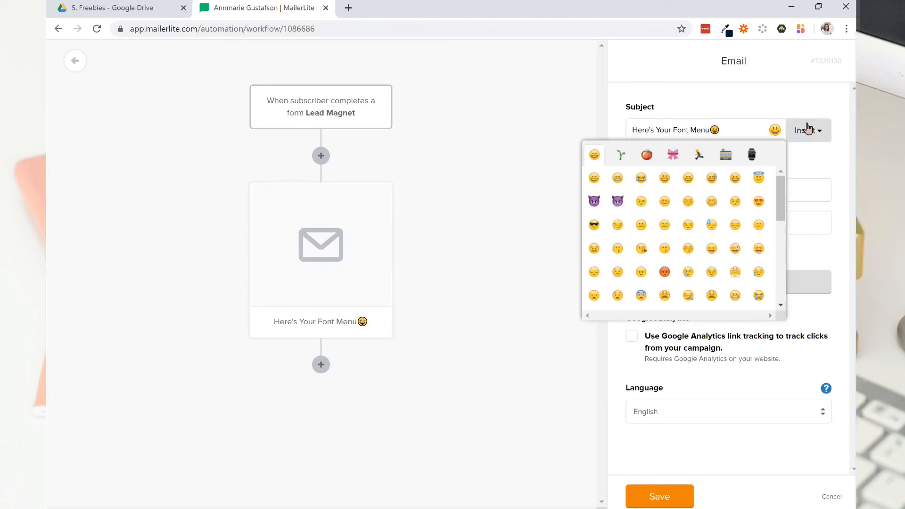
click(813, 138)
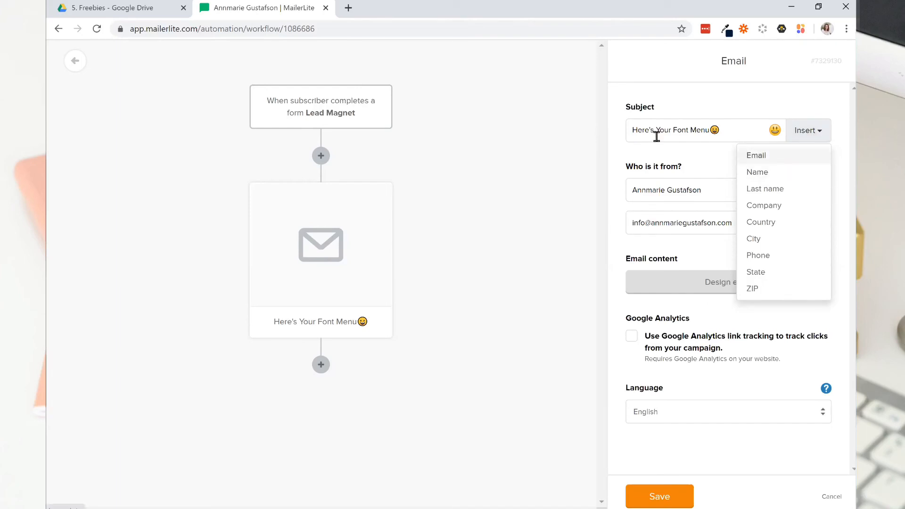
click(730, 131)
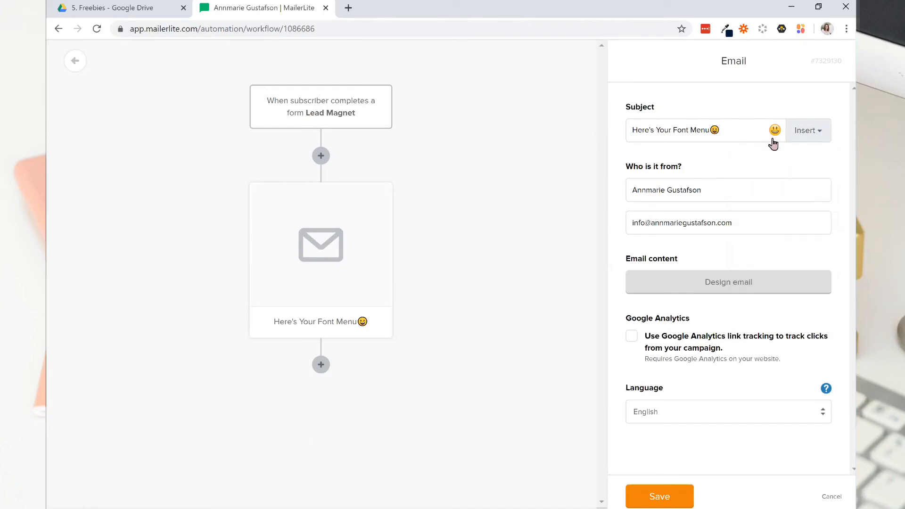
key(BackSpace)
Append a comma and the subscriber's Name merge field to the email subject.
text(,)
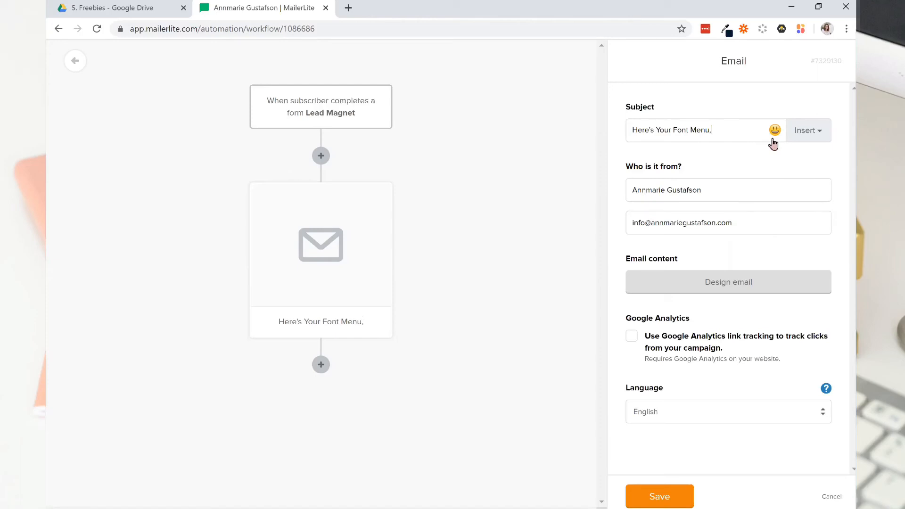
click(796, 135)
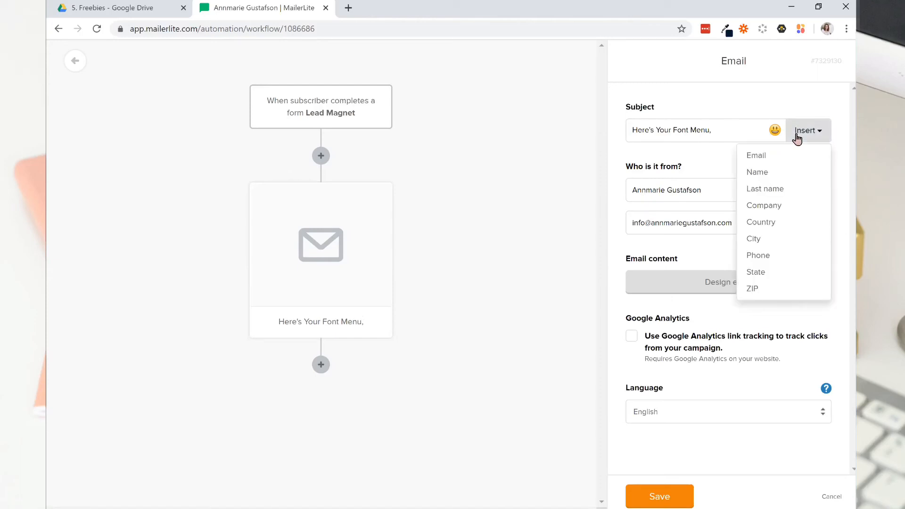
click(757, 173)
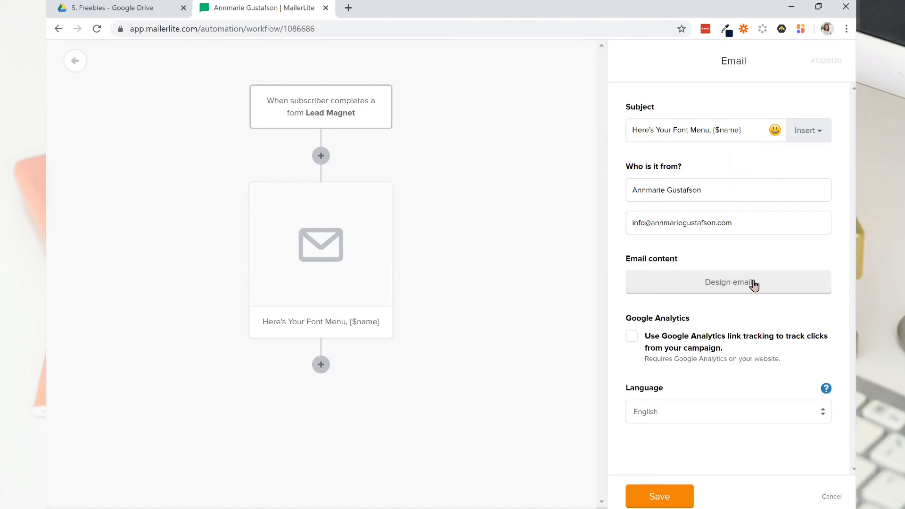
Enable Google Analytics link tracking for the email and start designing it in the Drag & drop editor.
click(633, 338)
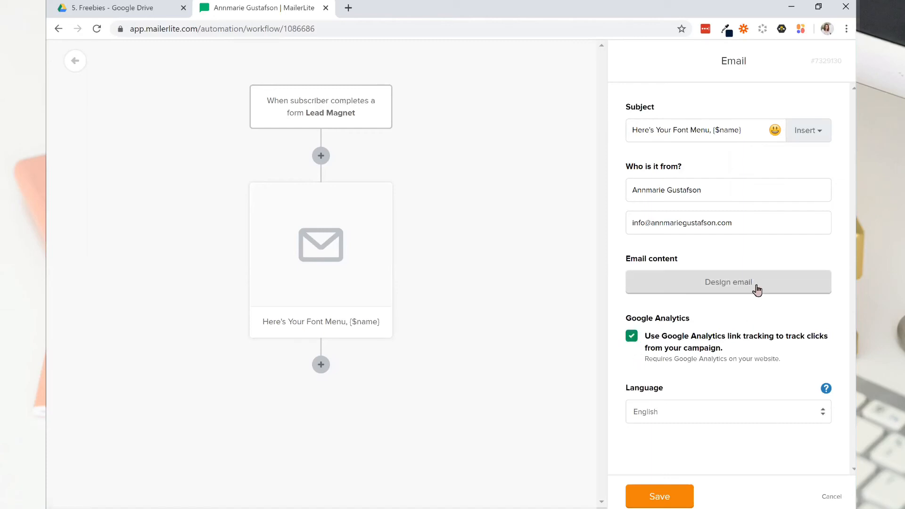
click(720, 286)
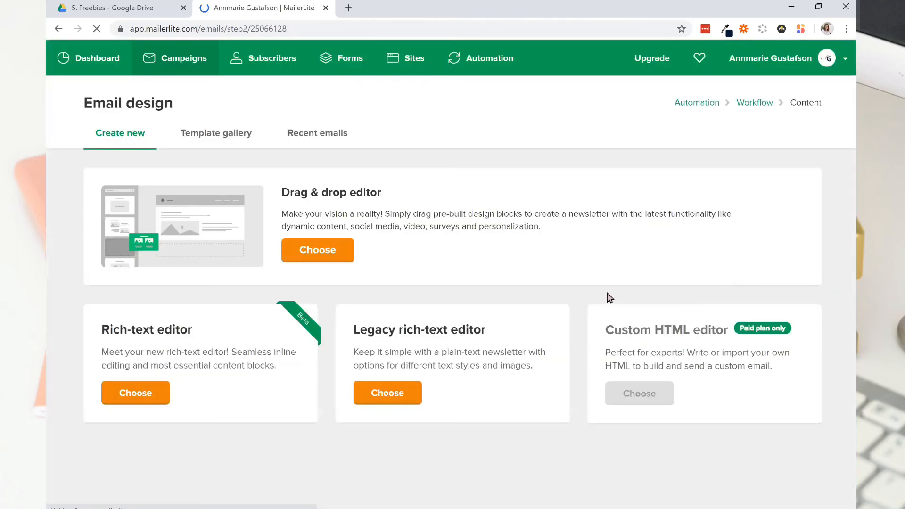
click(319, 257)
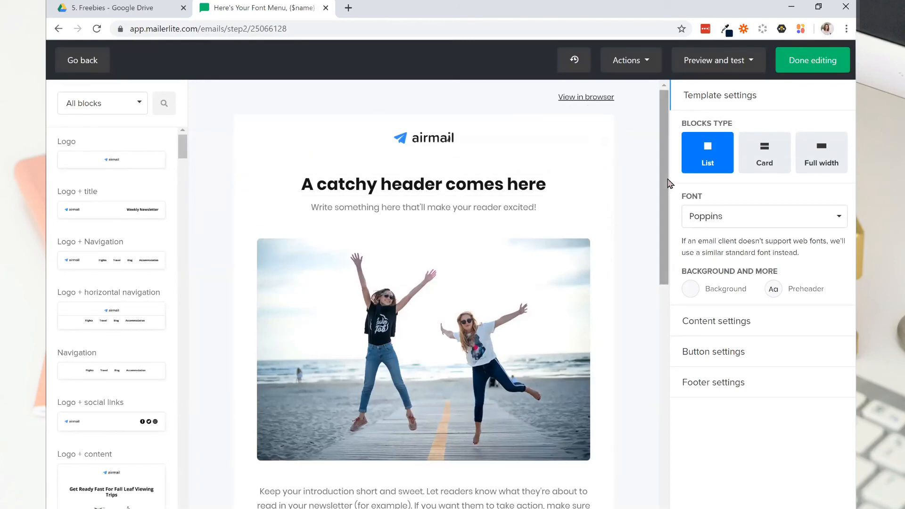
Replace the placeholder airmail logo in the email header with the brand logo from the file manager.
drag(666, 188, 623, 120)
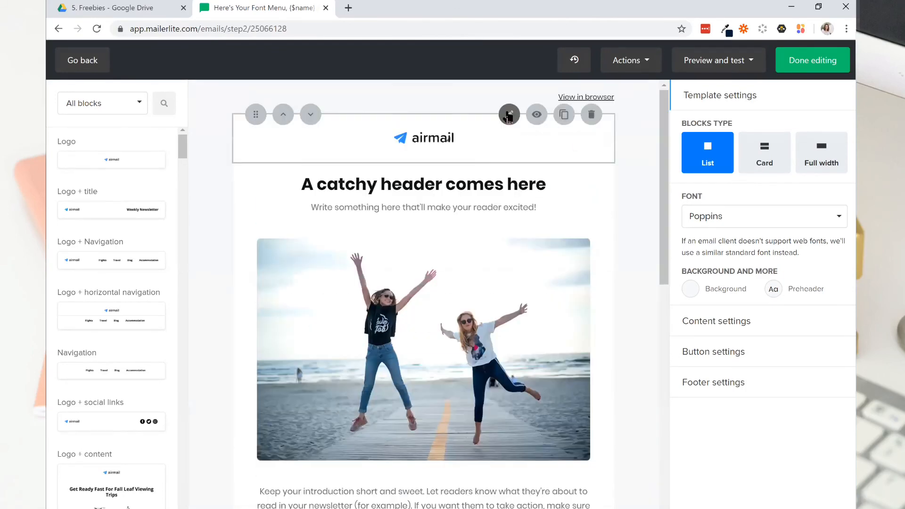
click(509, 114)
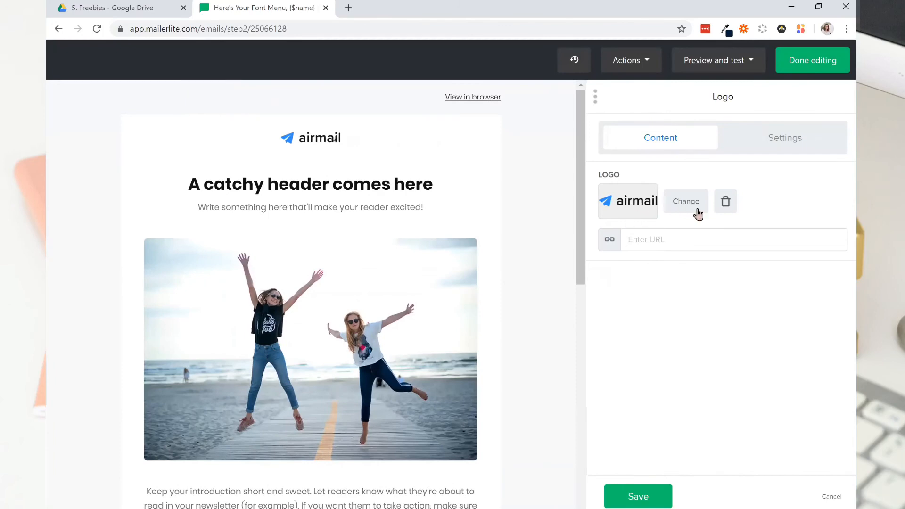
click(725, 203)
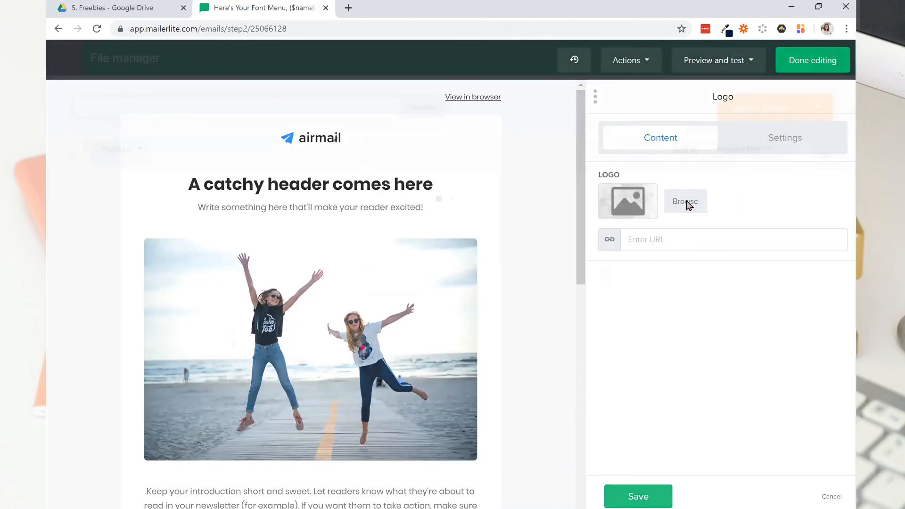
click(689, 202)
click(347, 468)
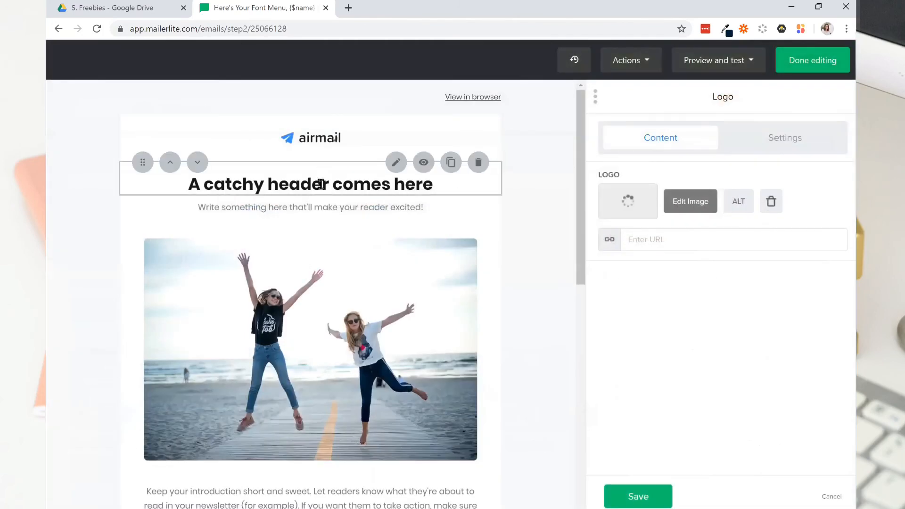
Replace the placeholder header title in the email with "Here's Your Font Menu".
click(342, 224)
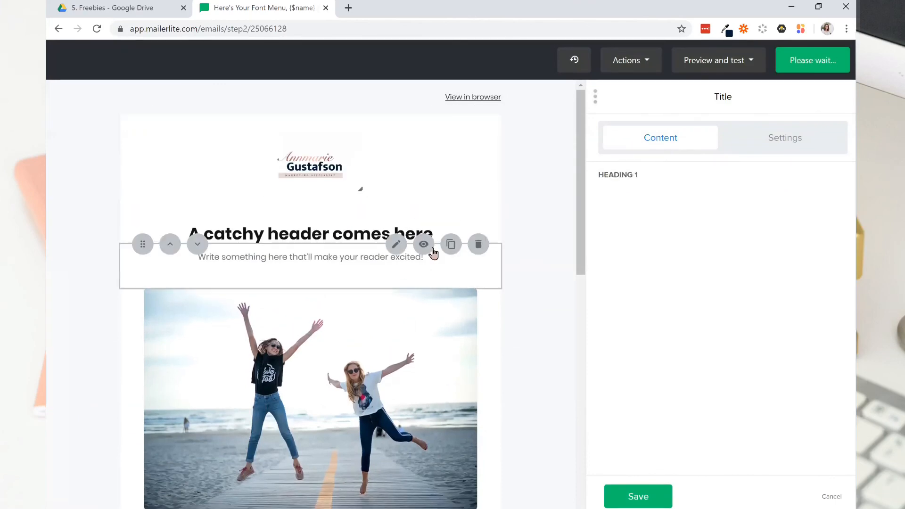
triple_click(733, 197)
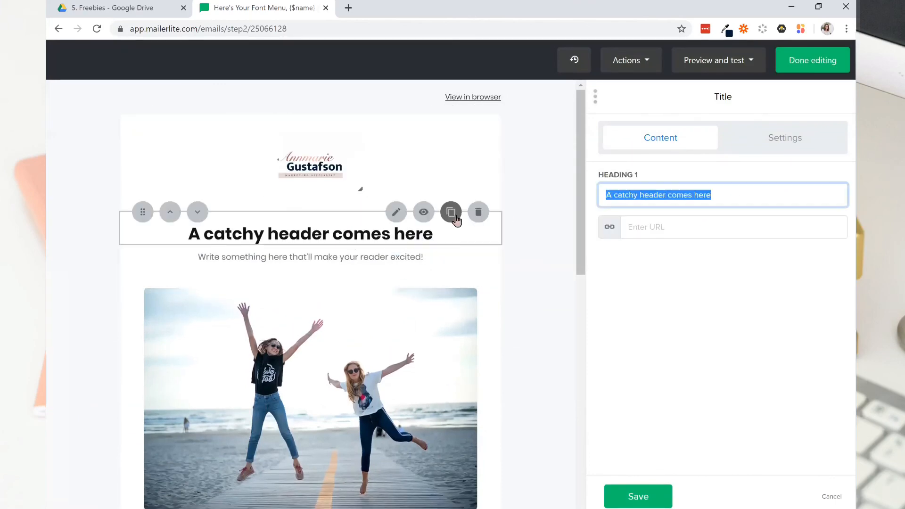
text(Here's Your Font Menu)
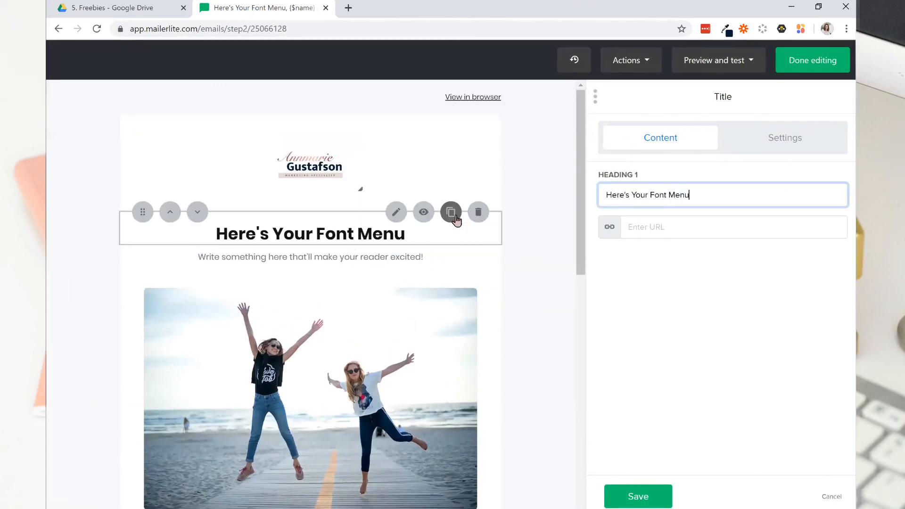
Replace the placeholder text beneath the email heading with "You're going to love this!".
click(310, 259)
drag(812, 231, 568, 255)
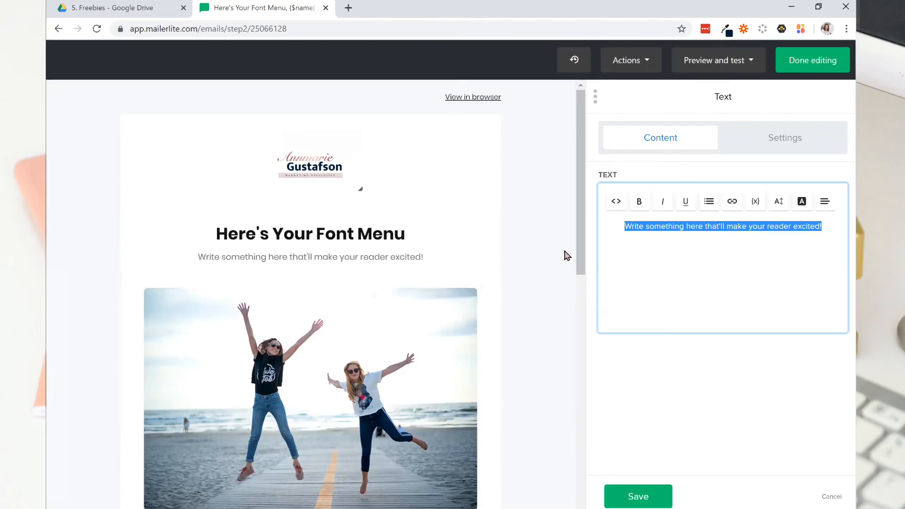
text(You're going to love ti)
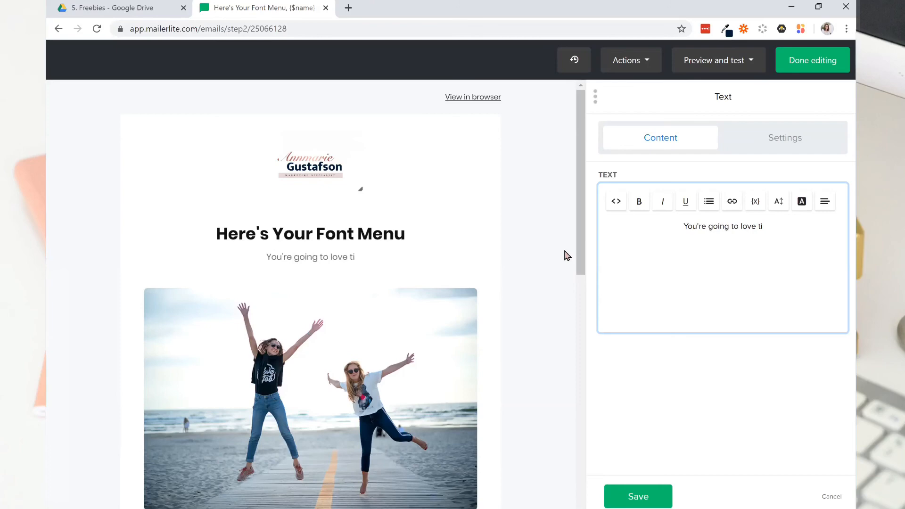
key(BackSpace)
text(his!)
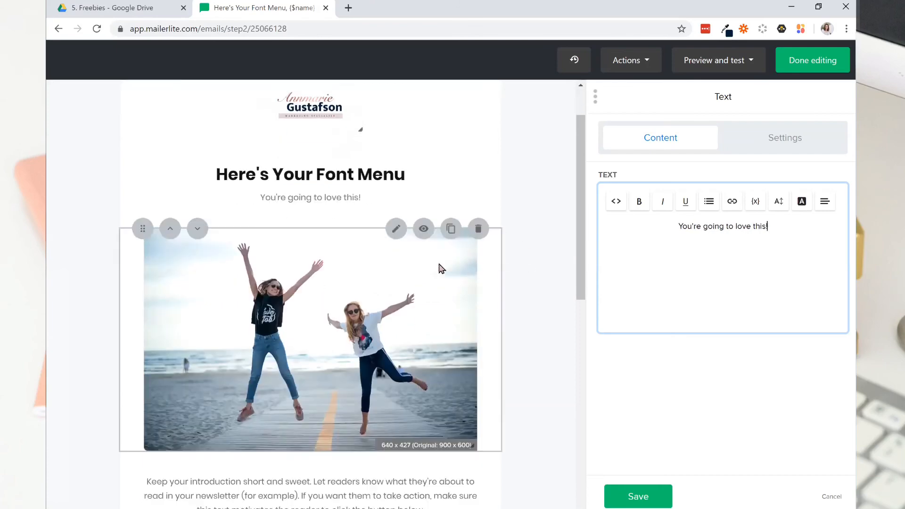
Remove the placeholder beach photo from the email and insert MyFontMenu.jpg from the file manager in its place.
scroll(391, 208, down, 4)
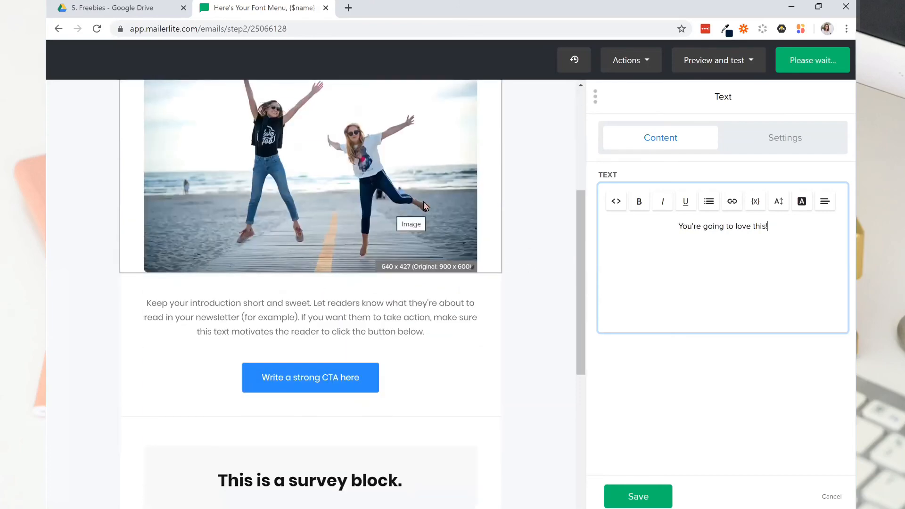
scroll(389, 177, up, 2)
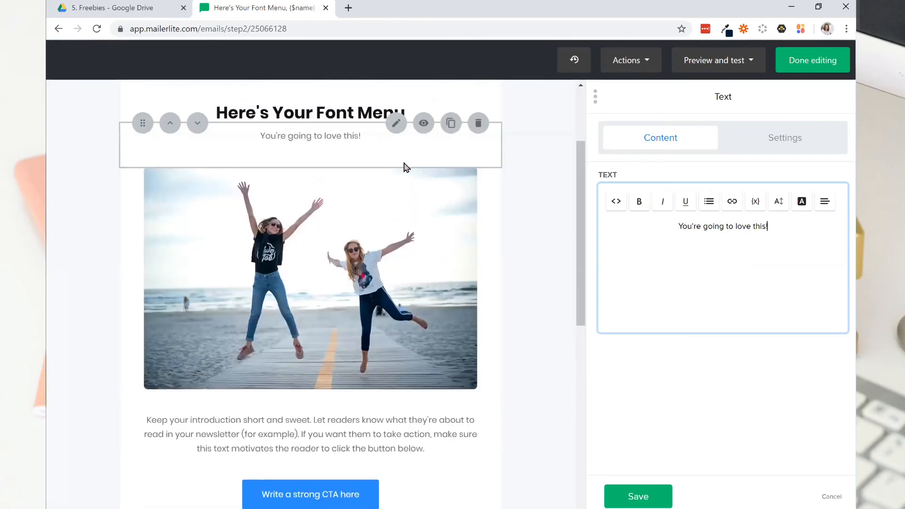
click(397, 168)
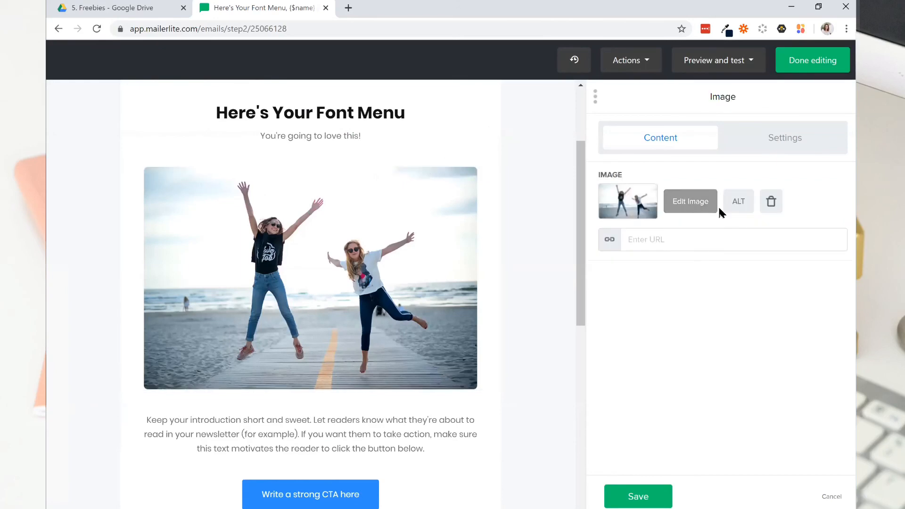
click(771, 201)
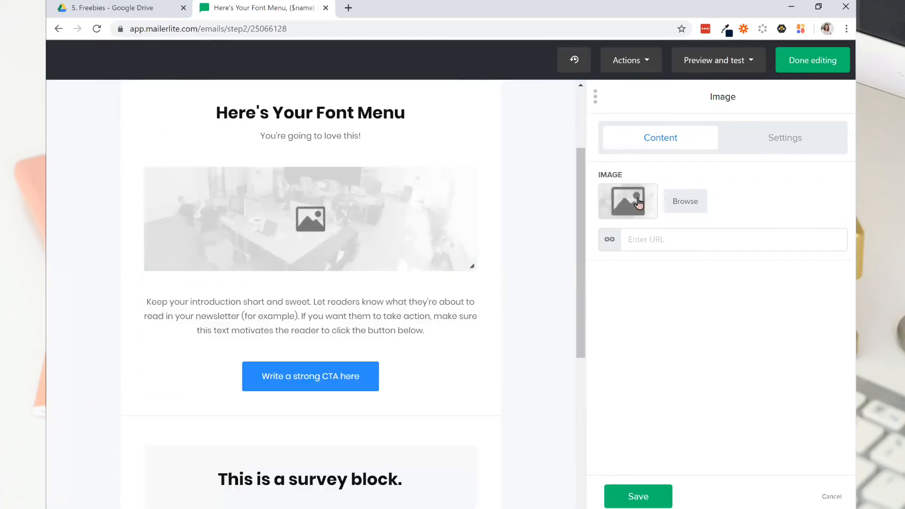
click(679, 207)
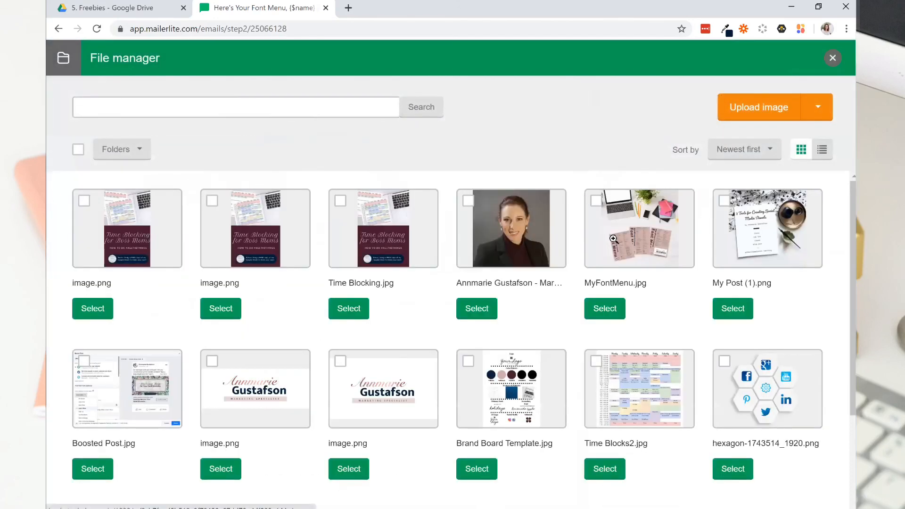
click(613, 239)
click(643, 438)
click(609, 308)
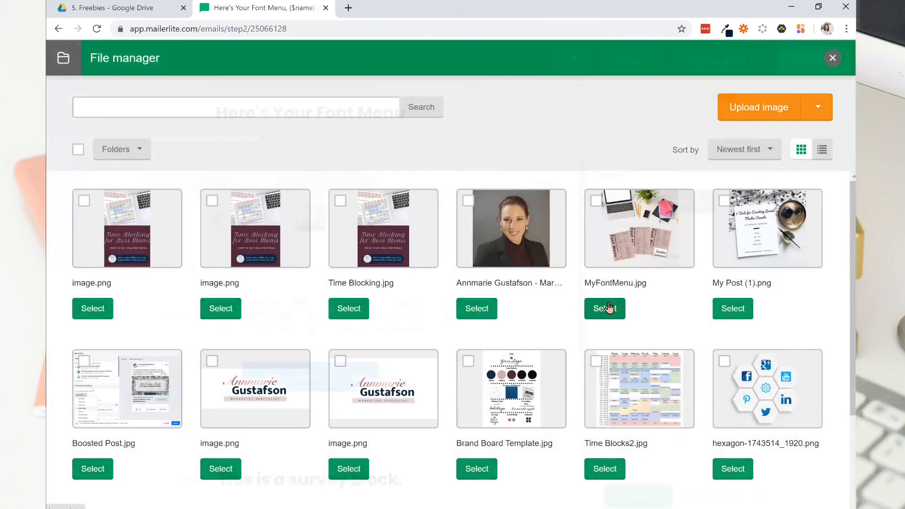
Replace the introduction paragraph below the image with the copied text starting "I just know you're going to love this Font Menu".
scroll(403, 302, down, 5)
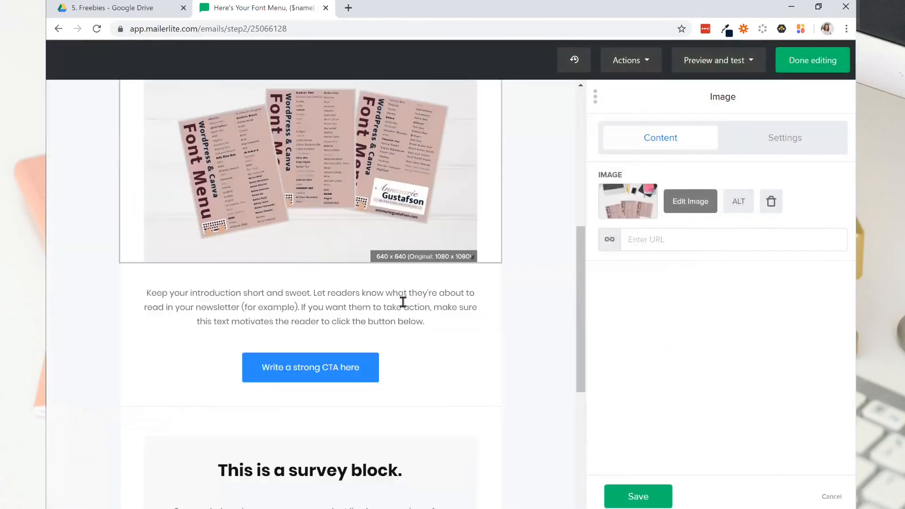
click(313, 309)
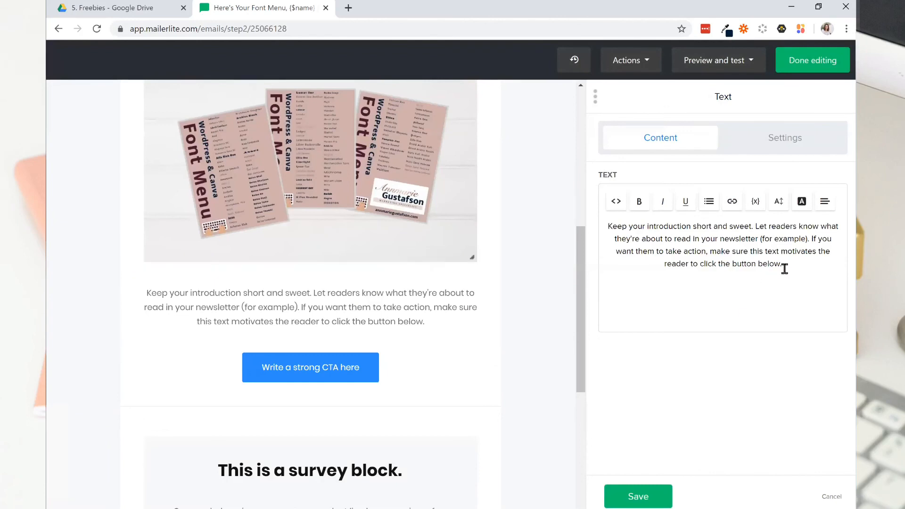
drag(794, 266, 599, 228)
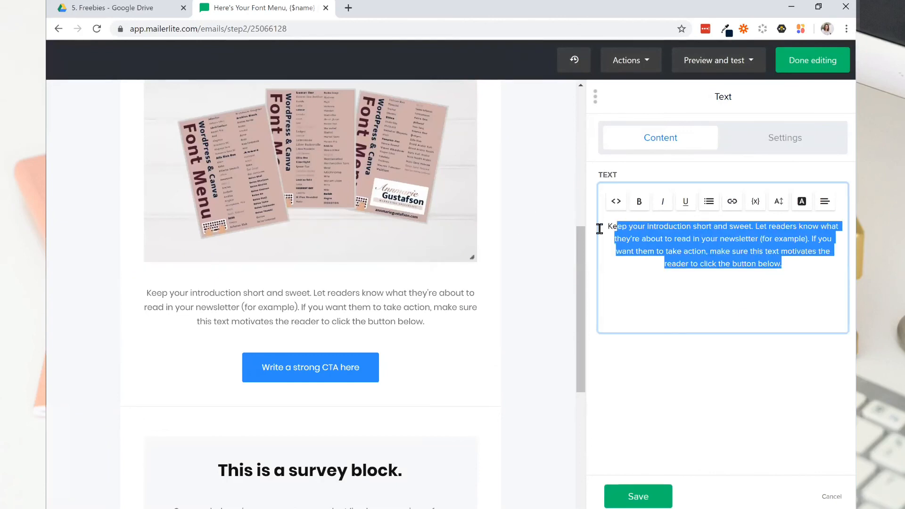
text(I just know you're going to love this Font Menu. I always suggest choosing two fonts: one more playful one and another simple, easy-to-read one.)
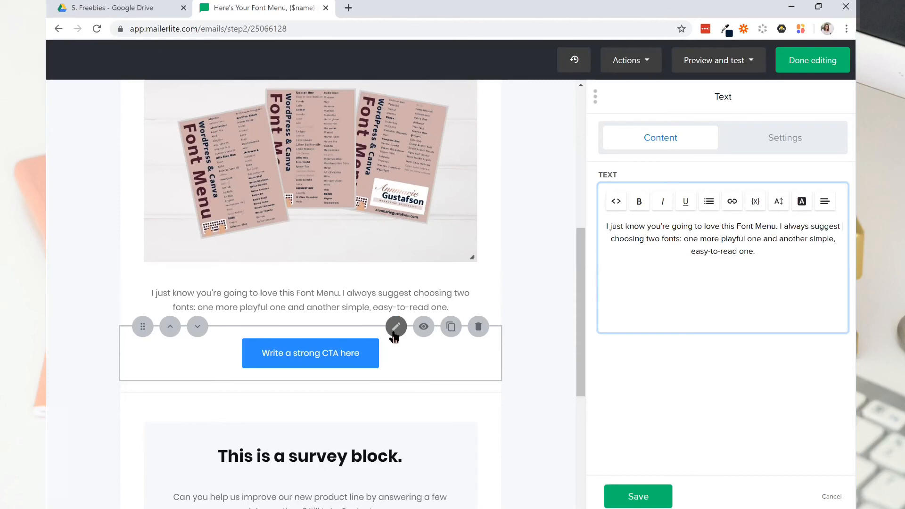
Change the label of the call-to-action button below the introduction to "Get it Now".
click(395, 330)
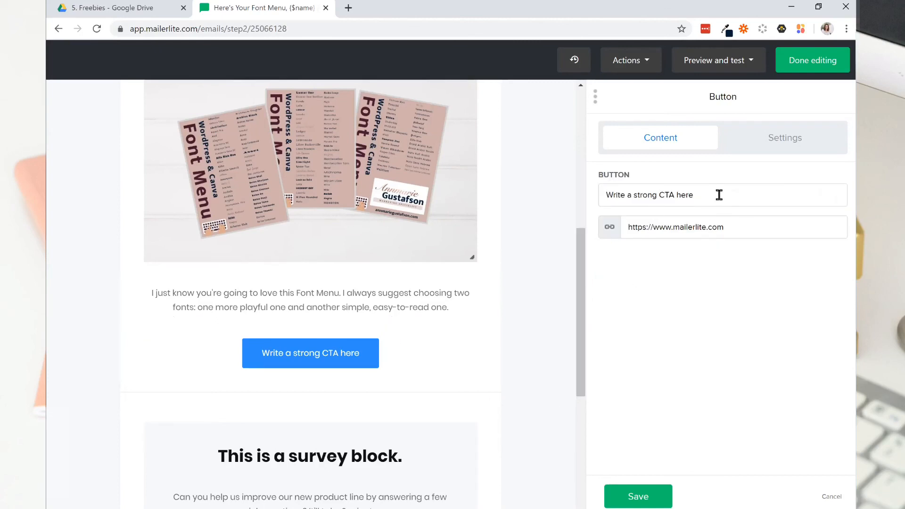
drag(719, 195, 635, 219)
drag(688, 195, 581, 204)
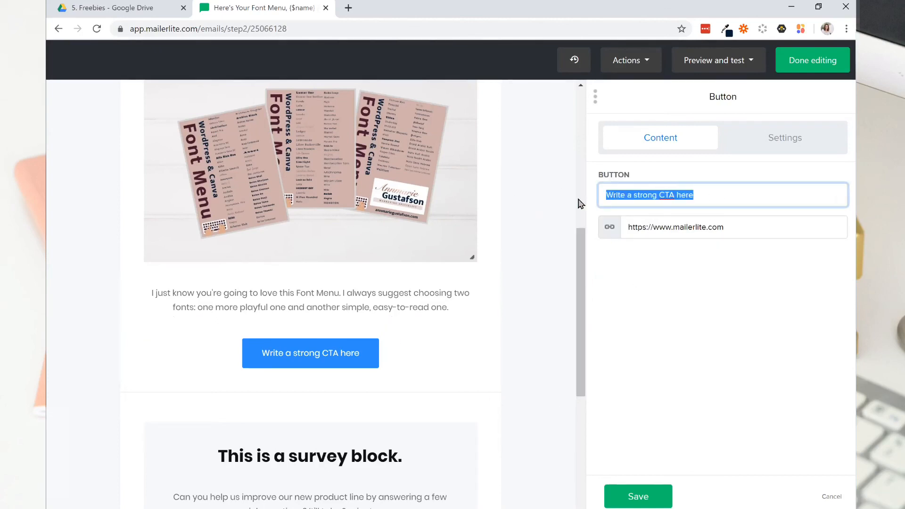
text(G)
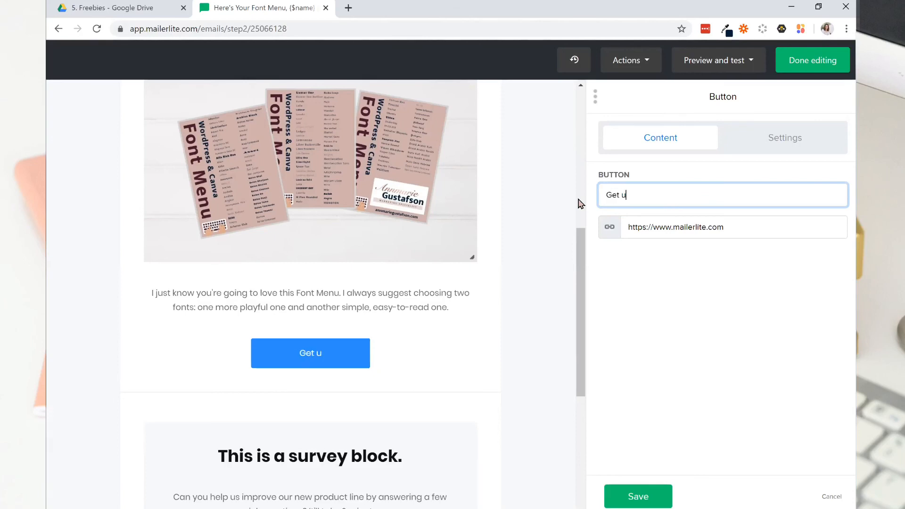
text(et it Now)
Link the Get it Now button to FontMenu.pdf using its sharing link copied from Google Drive, and save the button block.
click(652, 229)
click(652, 230)
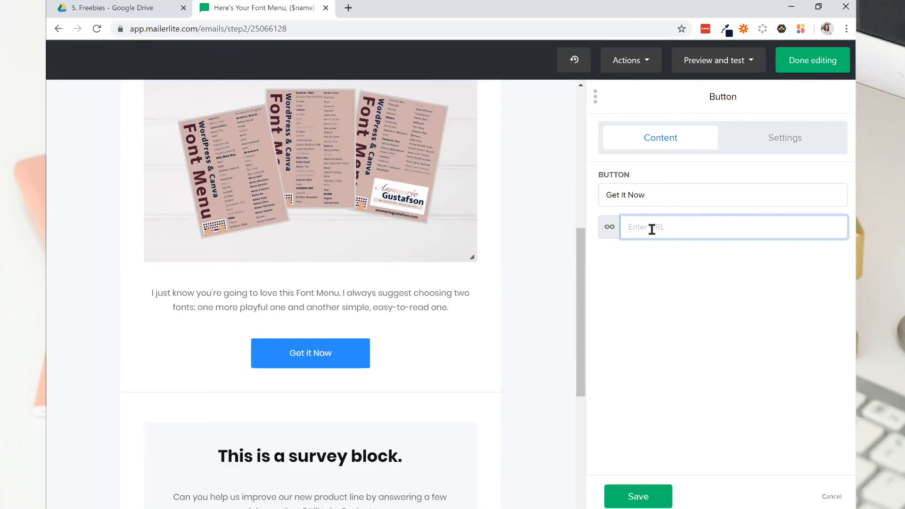
click(119, 11)
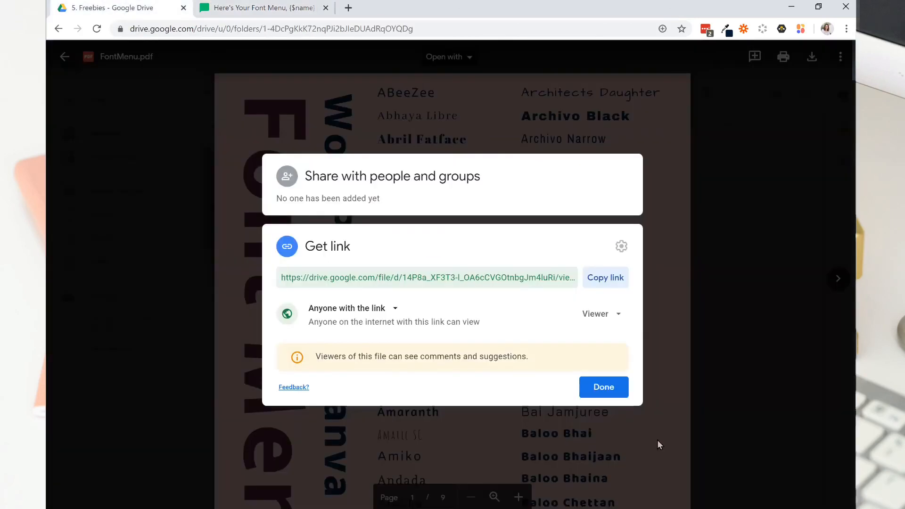
click(606, 278)
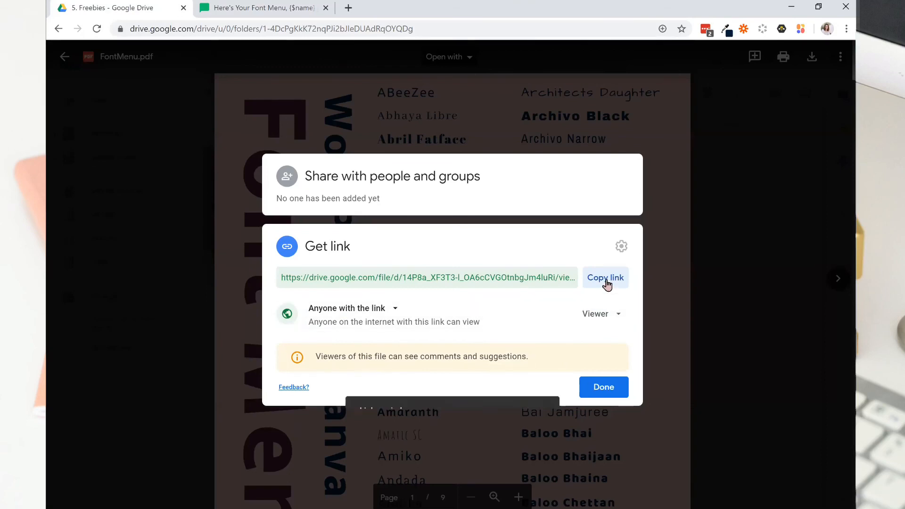
click(261, 6)
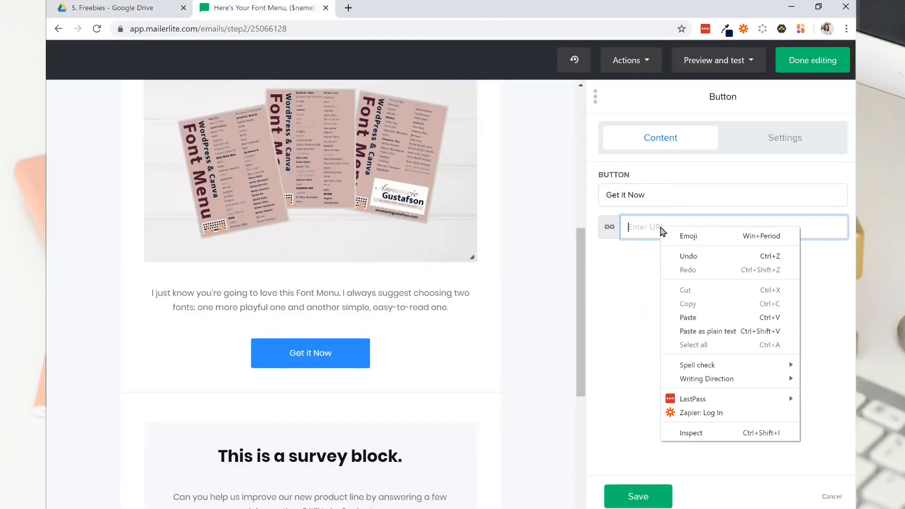
right_click(661, 227)
click(707, 318)
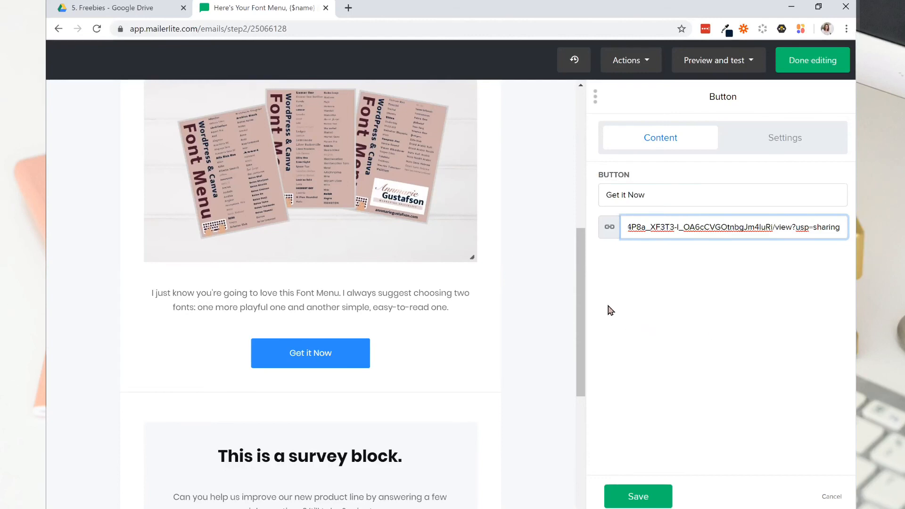
drag(582, 263, 578, 299)
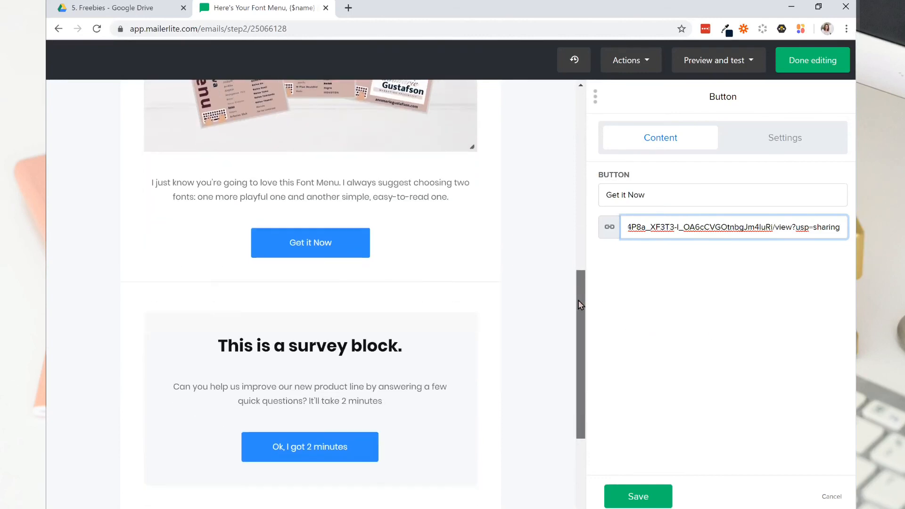
click(638, 496)
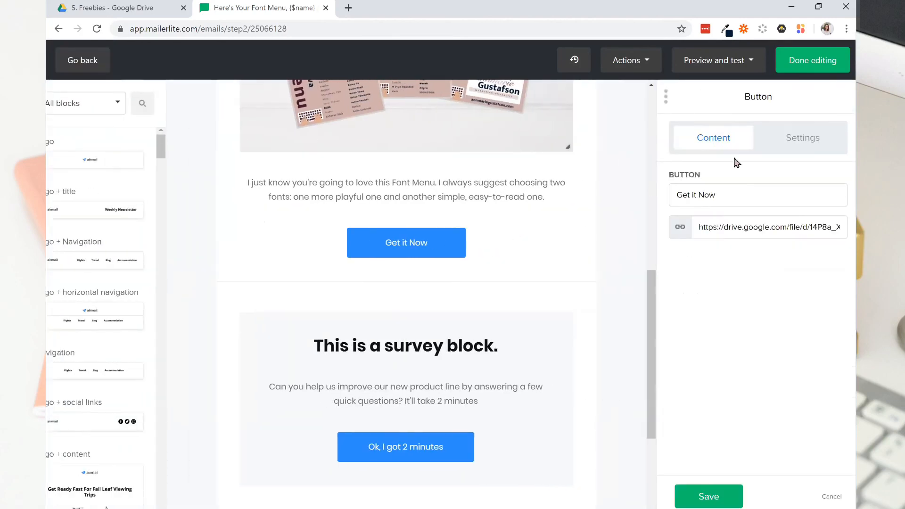
Set the Get it Now button's background color to #d0b0ab and save the button block.
click(754, 142)
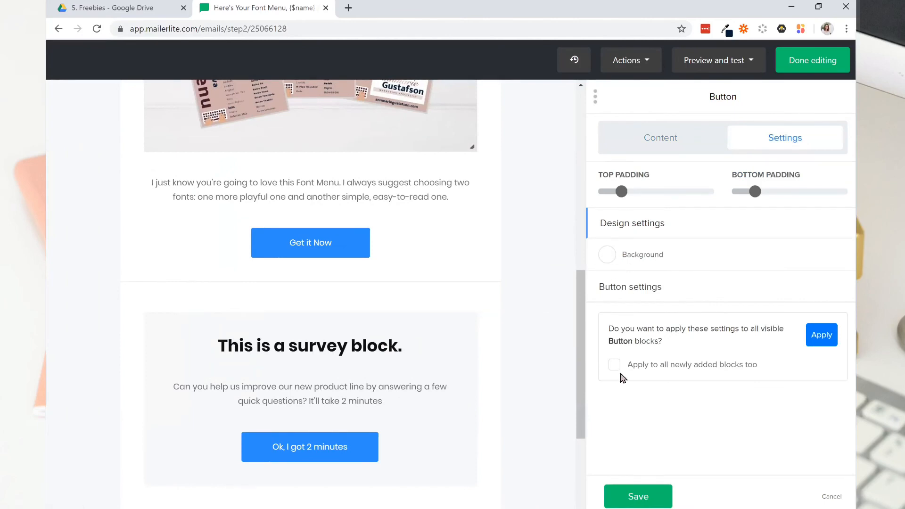
click(665, 135)
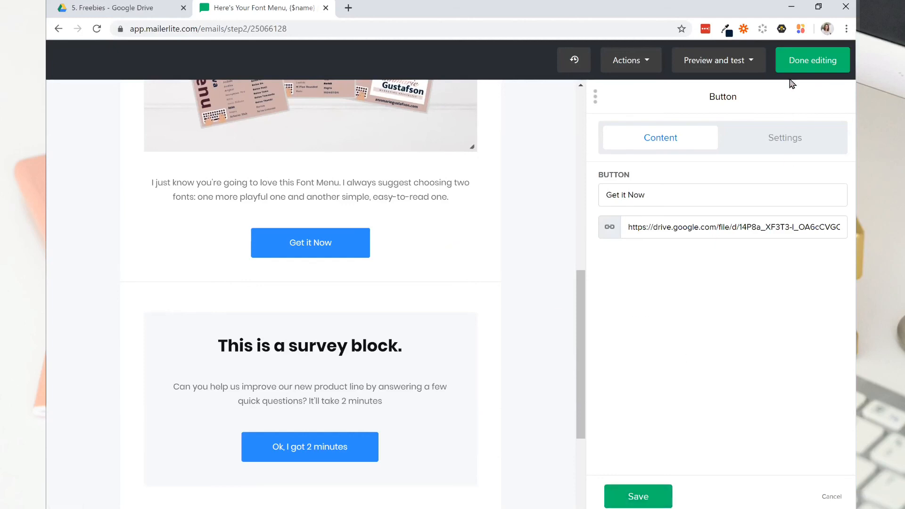
click(799, 147)
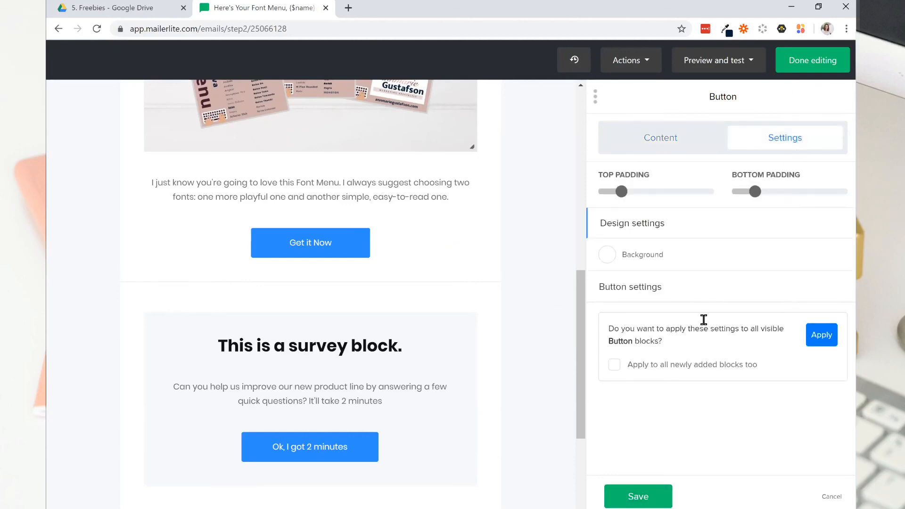
click(644, 295)
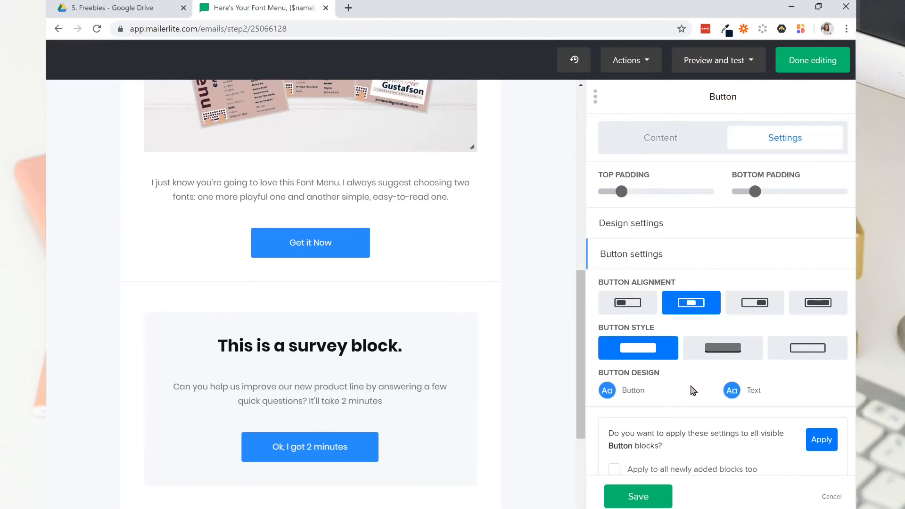
click(607, 391)
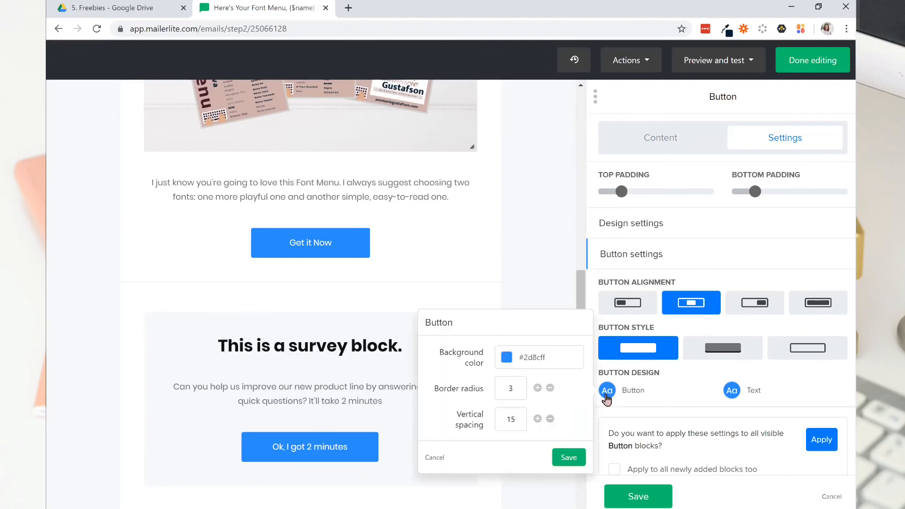
click(538, 358)
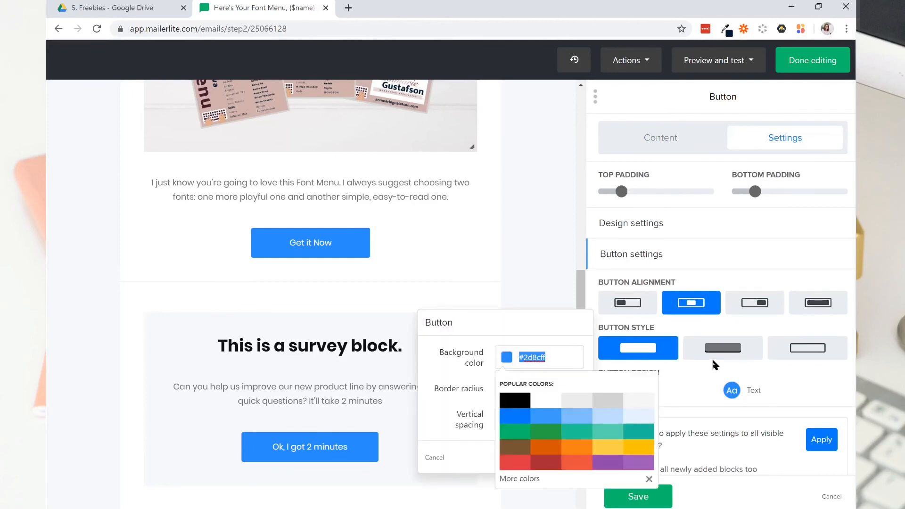
text(#d0b0ab)
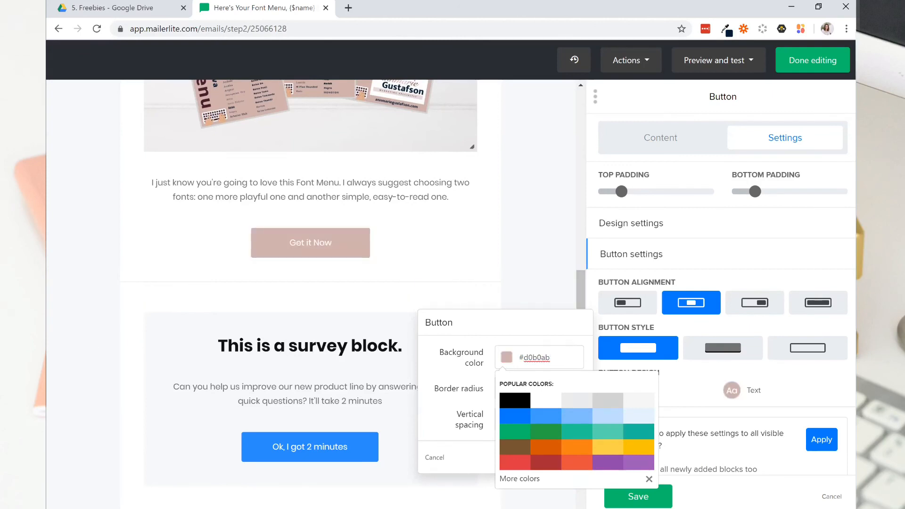
click(642, 497)
Delete the survey block below the Get it Now button from the email.
mouse_move(598, 332)
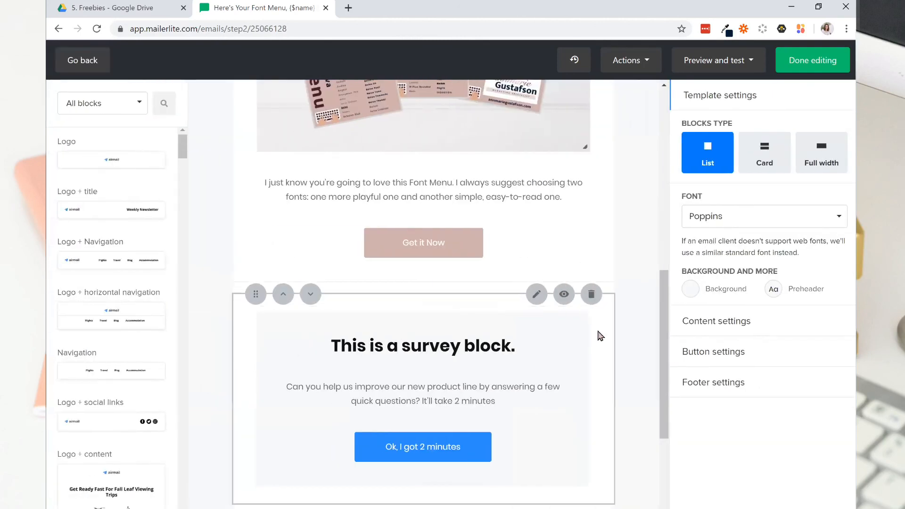
click(592, 294)
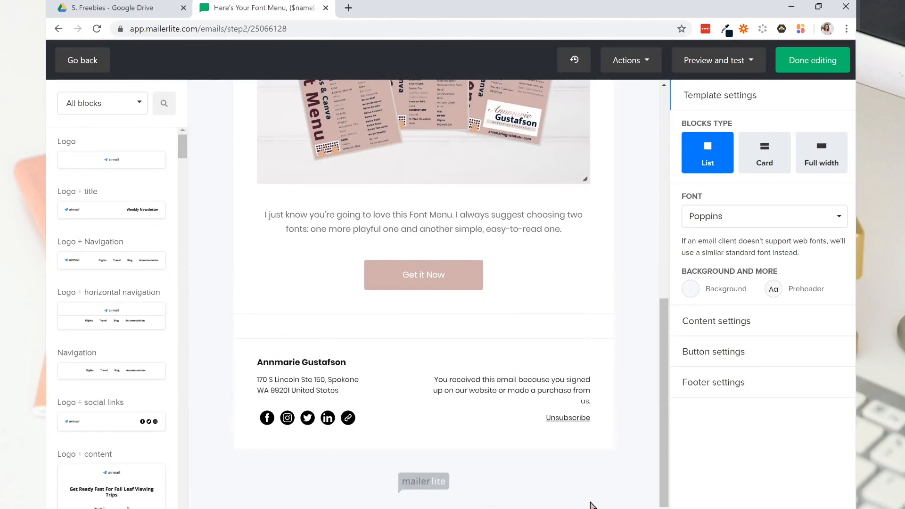
Finish editing the font menu email's content, and save the email's settings in the Lead Magnet workflow.
click(802, 66)
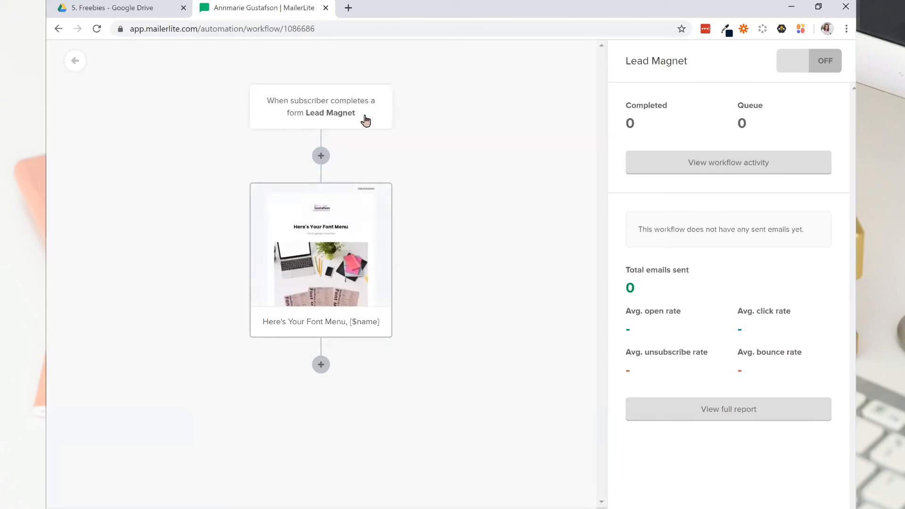
click(320, 223)
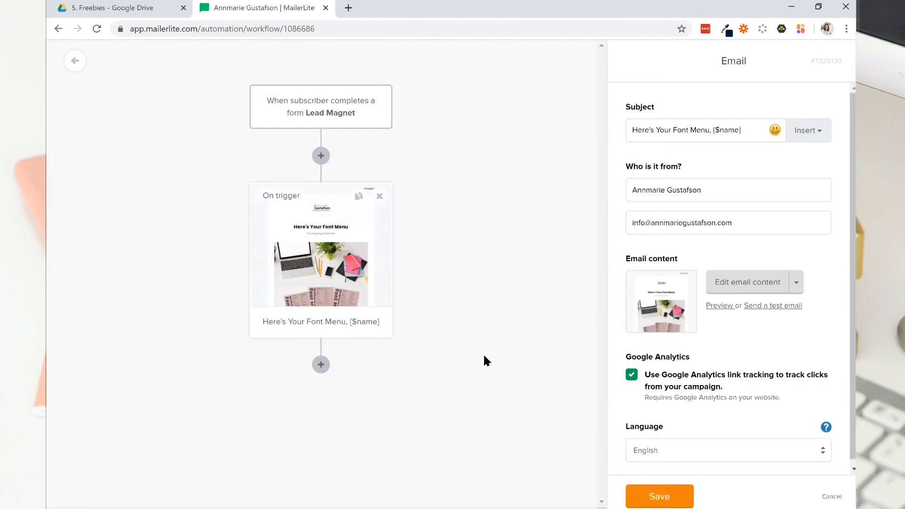
click(645, 497)
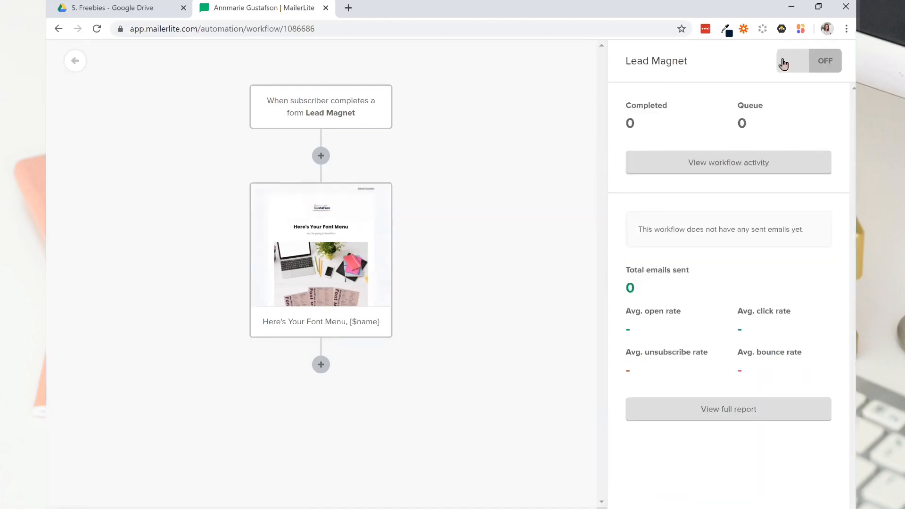
Switch the Lead Magnet workflow on and back off.
click(818, 66)
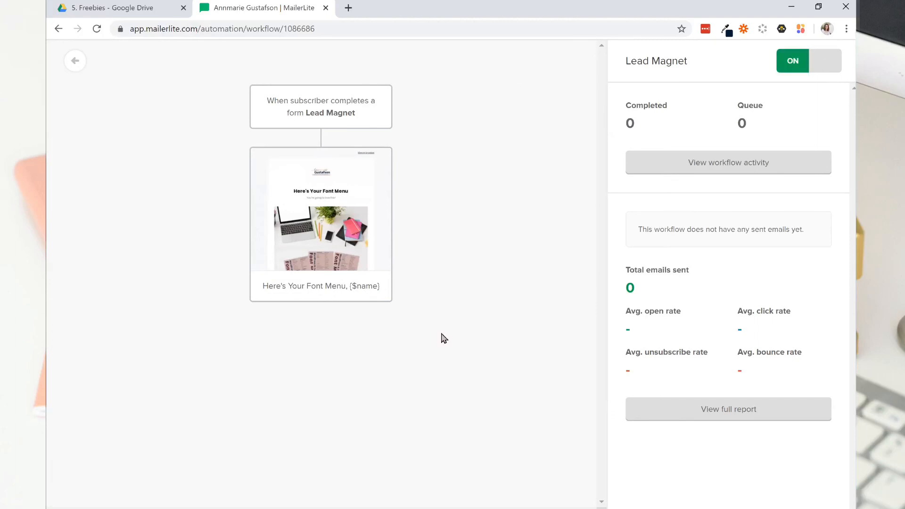
click(797, 69)
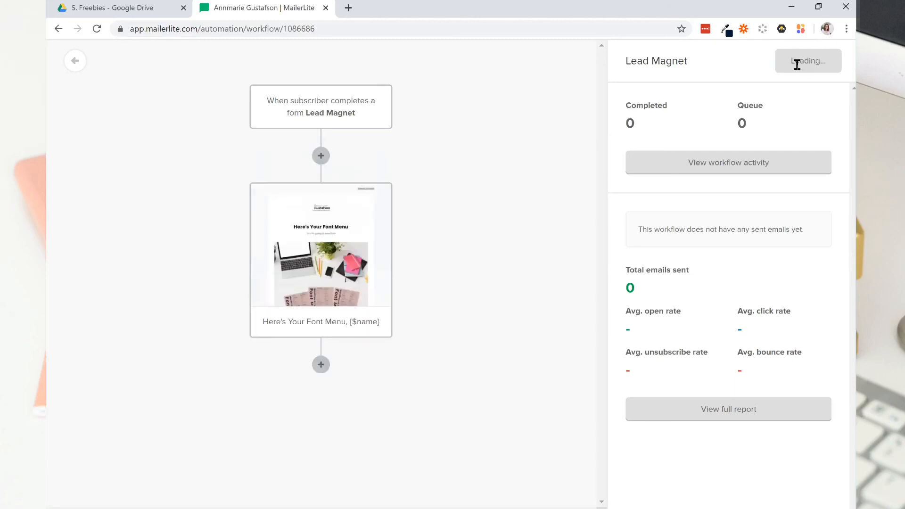
Add a 2-day delay after the font menu email in the workflow, and delete that delay step.
click(320, 366)
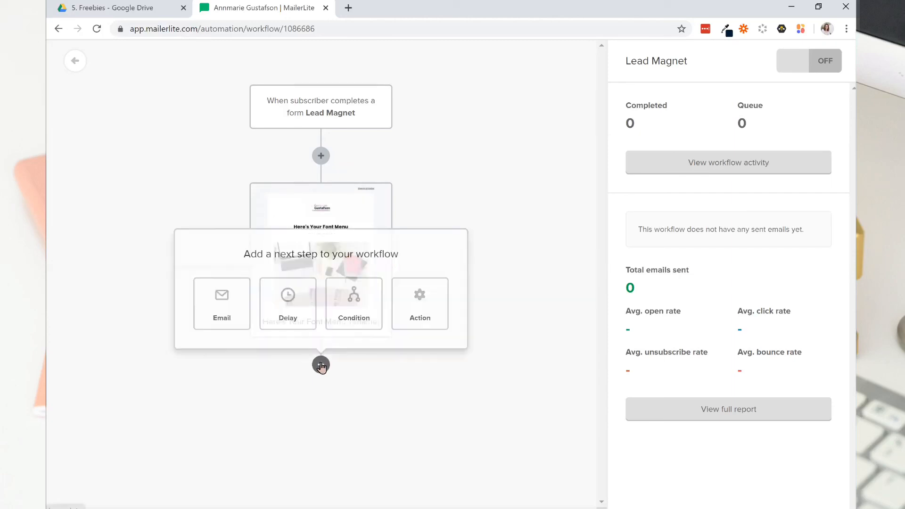
click(291, 315)
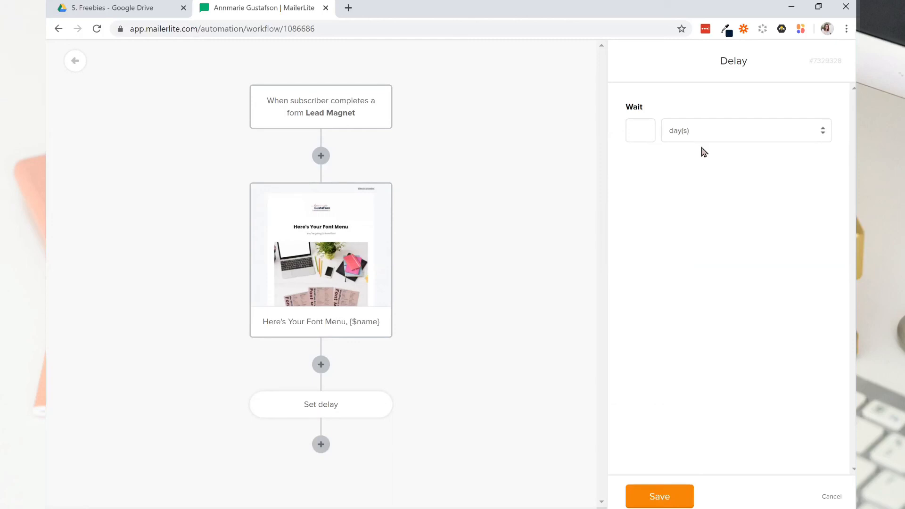
text(2)
click(646, 497)
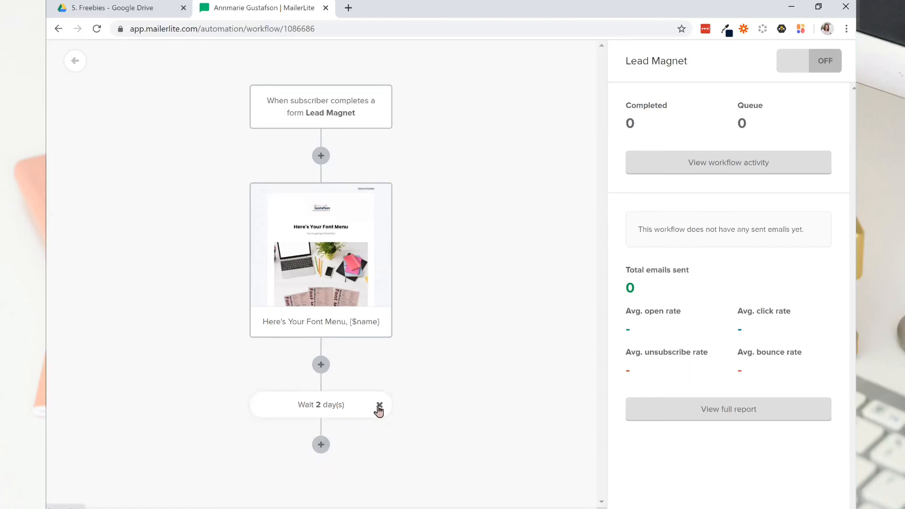
click(379, 406)
click(550, 166)
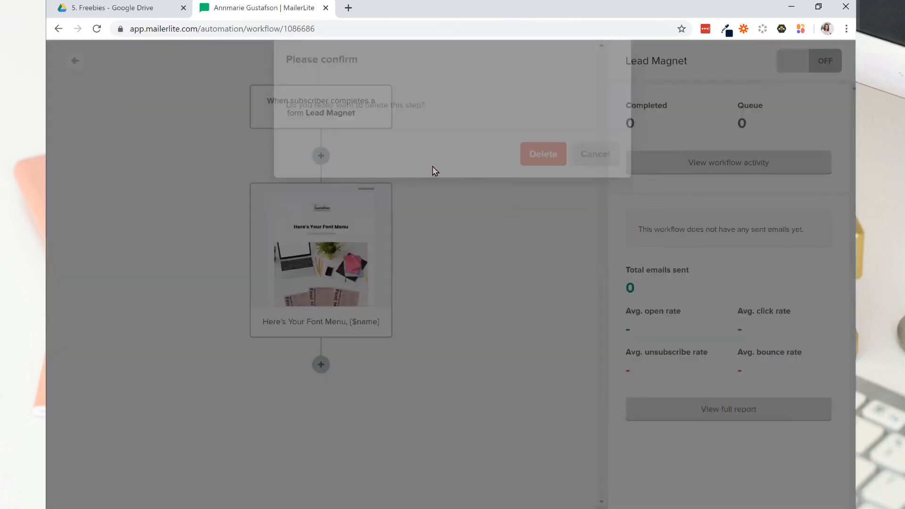
Add an action step after the font menu email, look through its available action types, and delete the step.
click(320, 365)
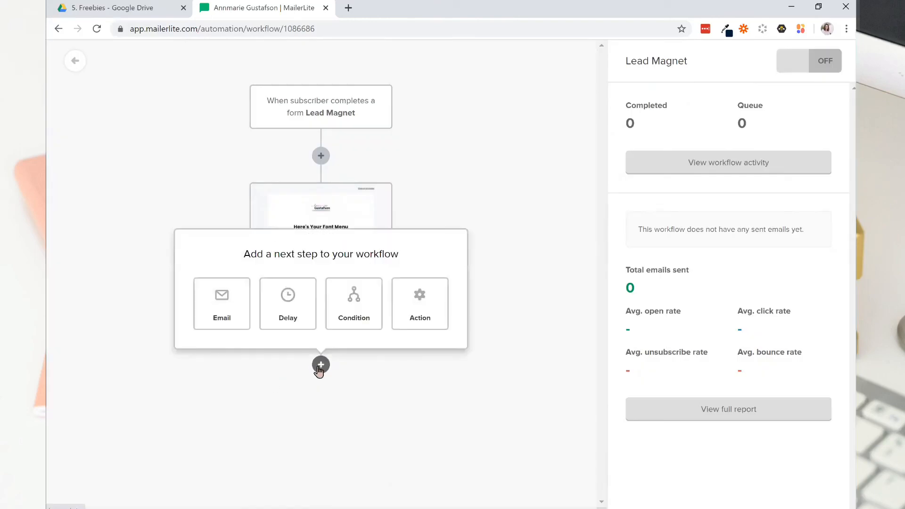
click(424, 320)
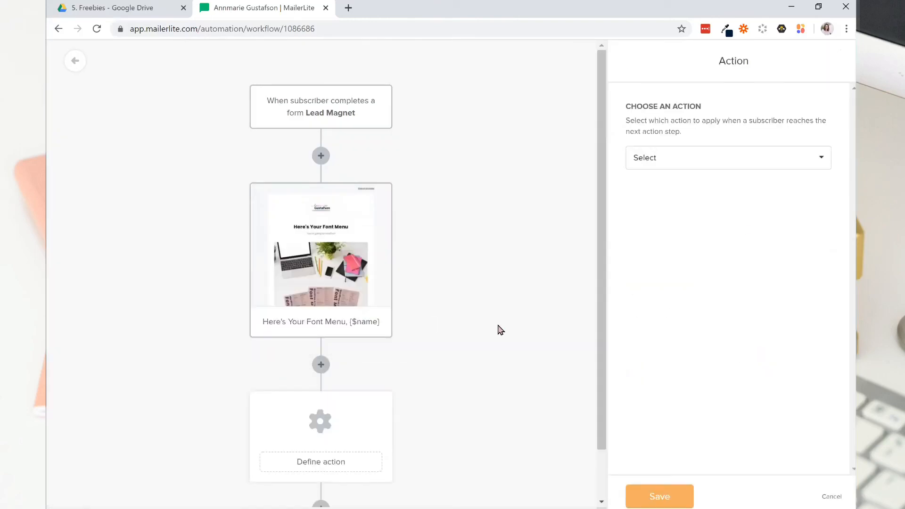
click(708, 166)
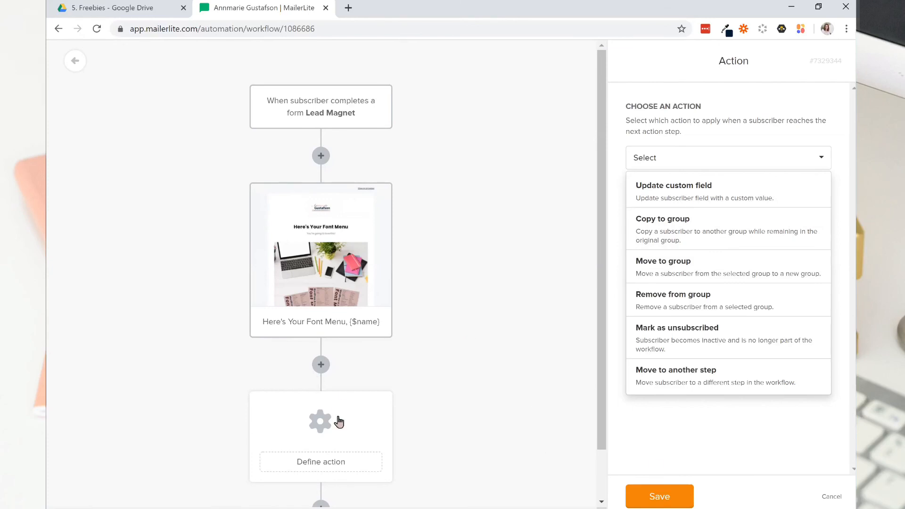
click(375, 408)
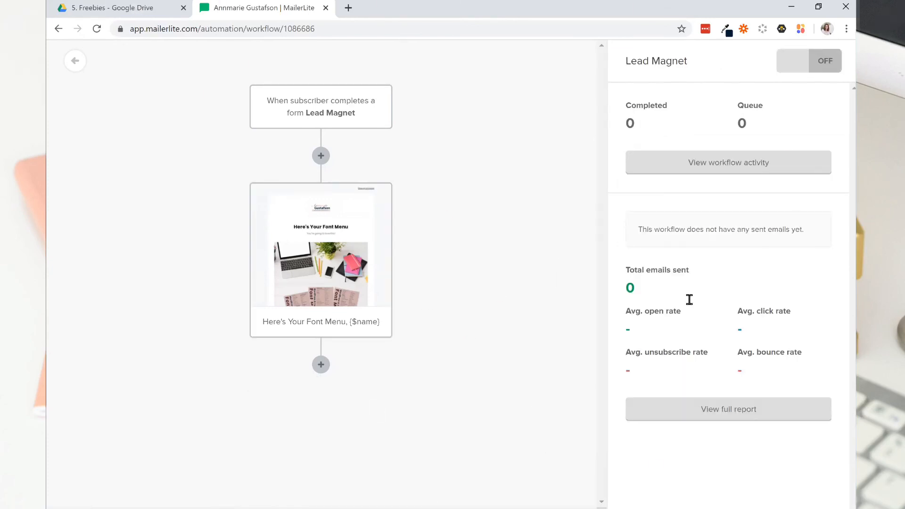
Turn on the Lead Magnet workflow, and publish the Lead Magnet landing page from the landing pages list.
click(810, 58)
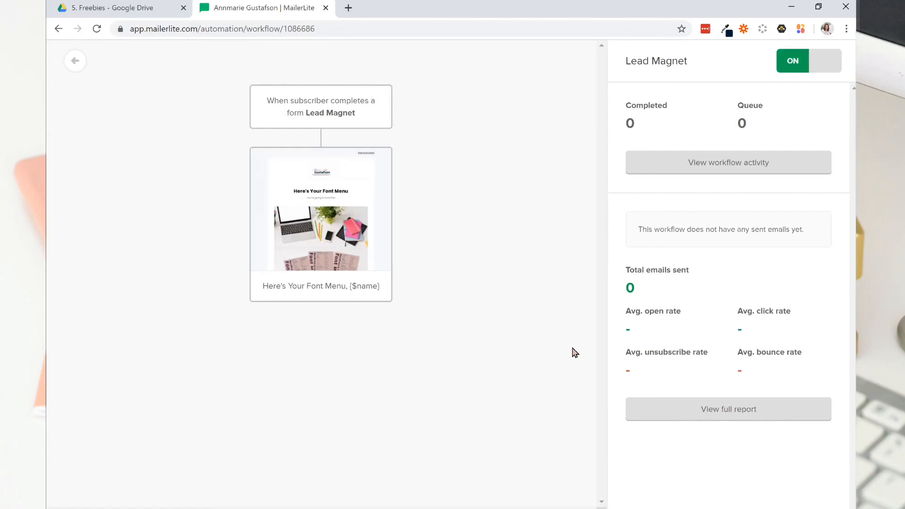
click(75, 63)
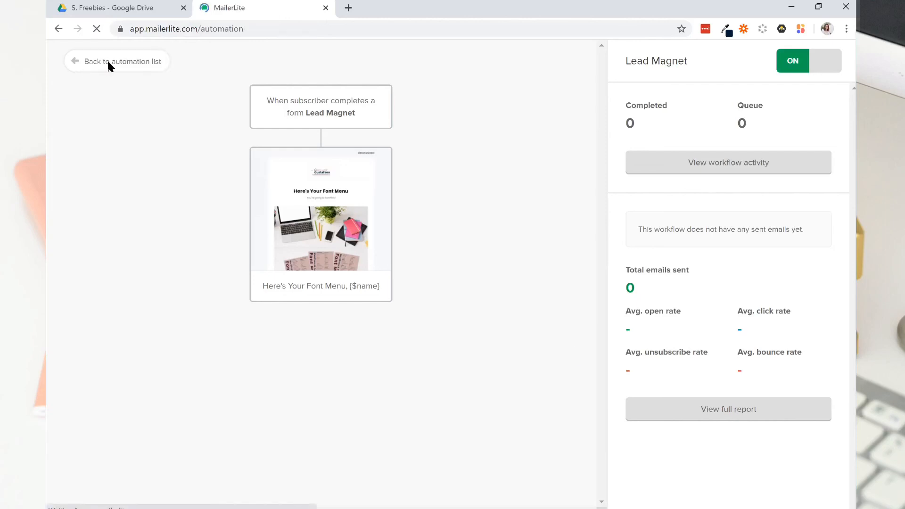
click(415, 58)
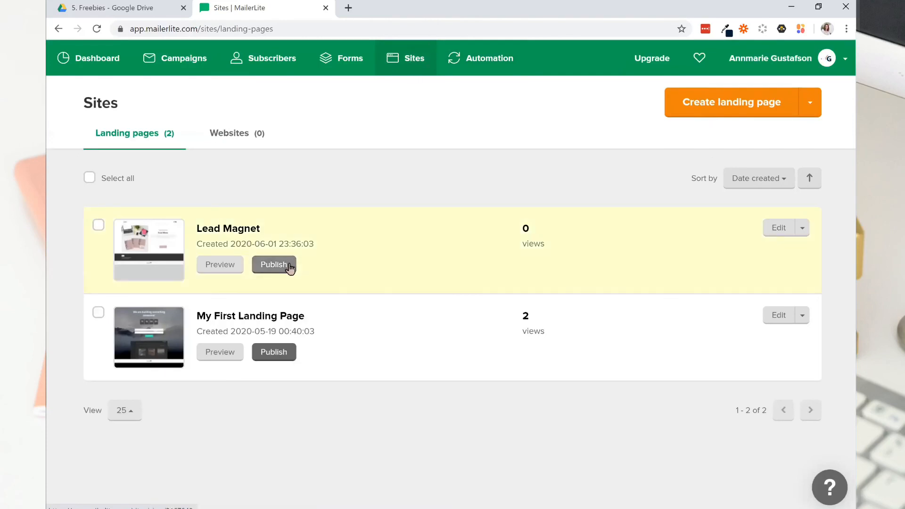
click(289, 265)
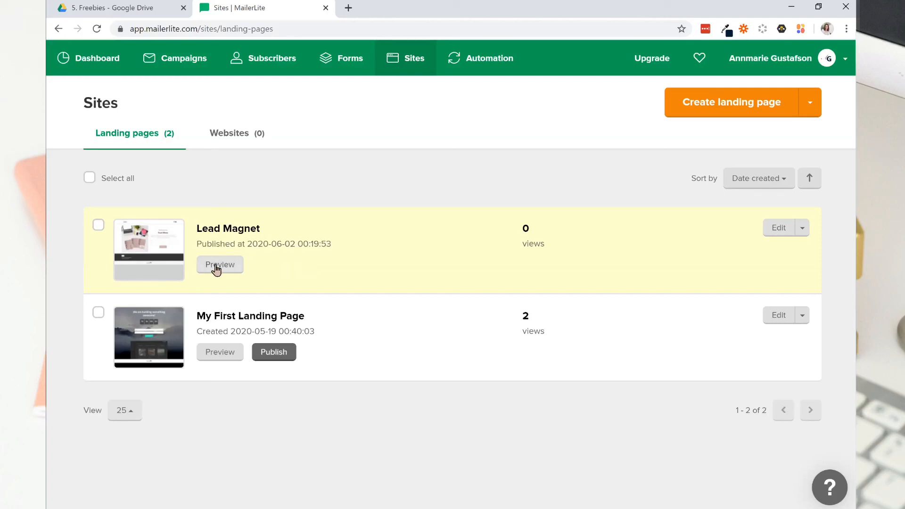
Preview the published Lead Magnet landing page, and open its copied share URL in a new browser tab.
click(231, 267)
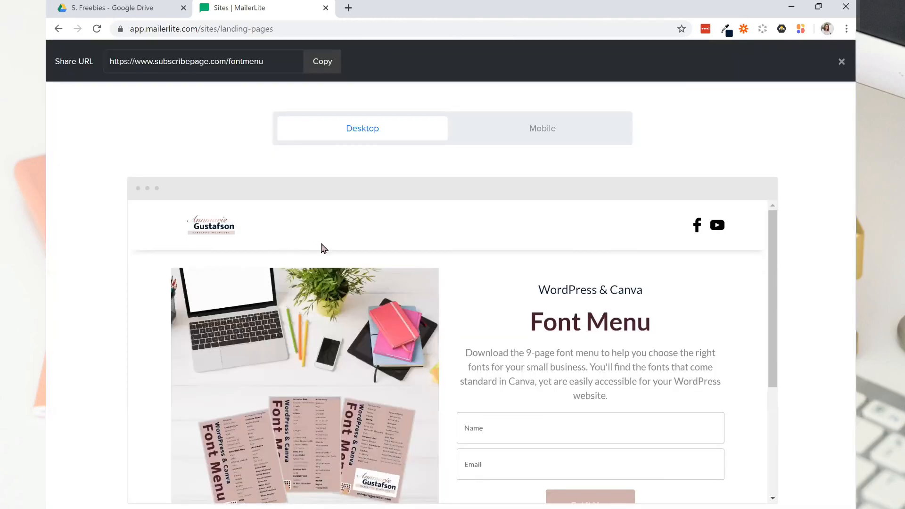
scroll(351, 238, down, 4)
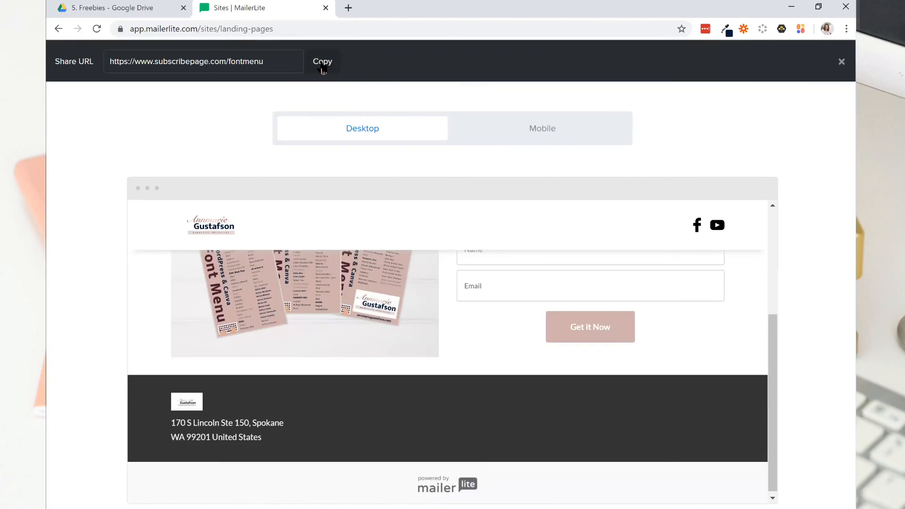
click(323, 64)
click(348, 7)
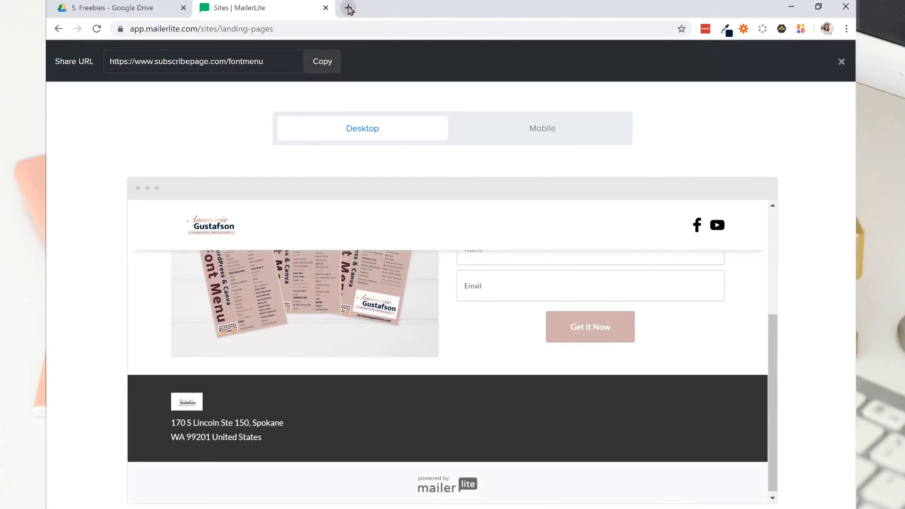
key(ctrl+v)
key(Return)
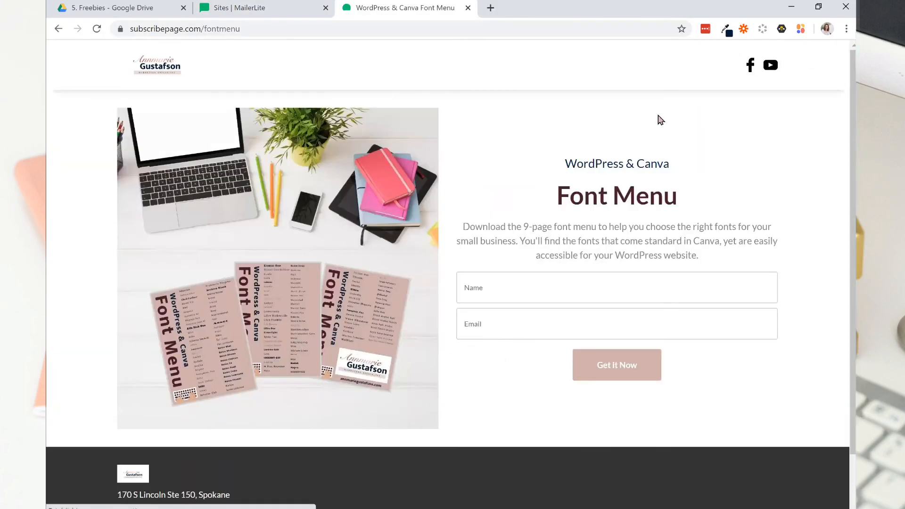